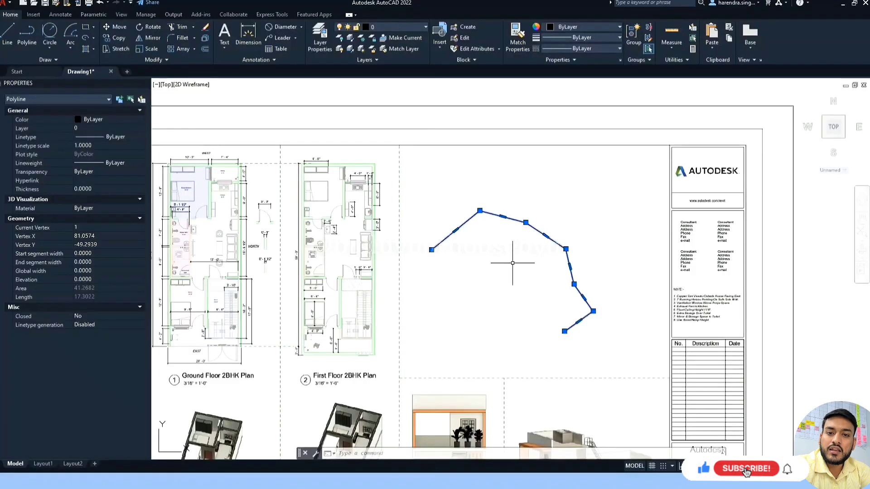
# - Start a new polyline below the existing one and draw two connected arc segments
pyautogui.click(517, 256)
pyautogui.press('Escape')
pyautogui.press('Escape')
pyautogui.scroll(4, 522, 254)
pyautogui.write('pl')
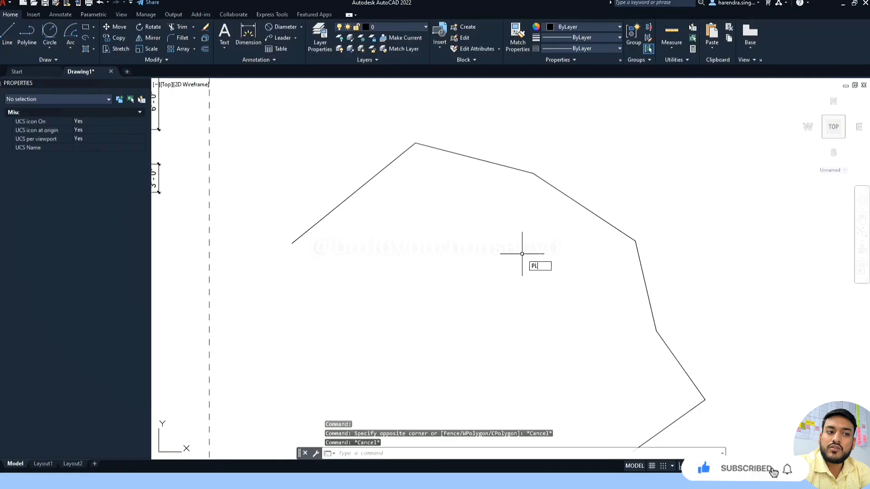
pyautogui.press('Return')
pyautogui.click(349, 359)
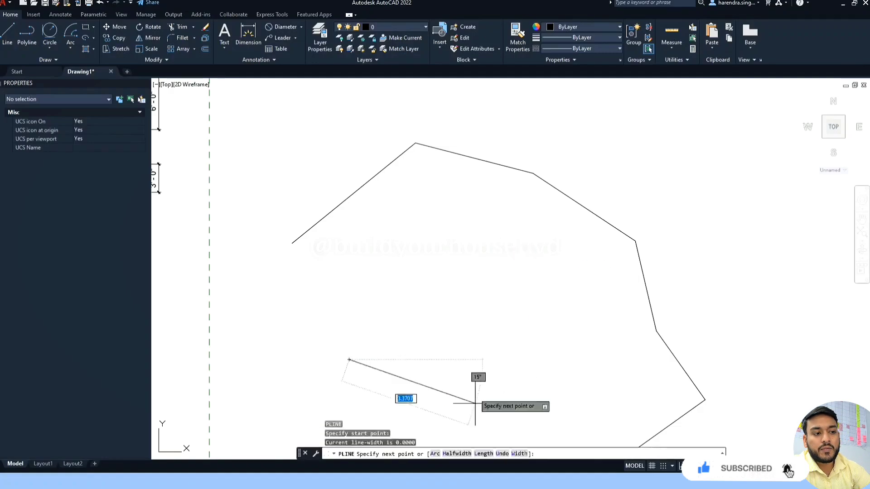
pyautogui.write('a')
pyautogui.press('Return')
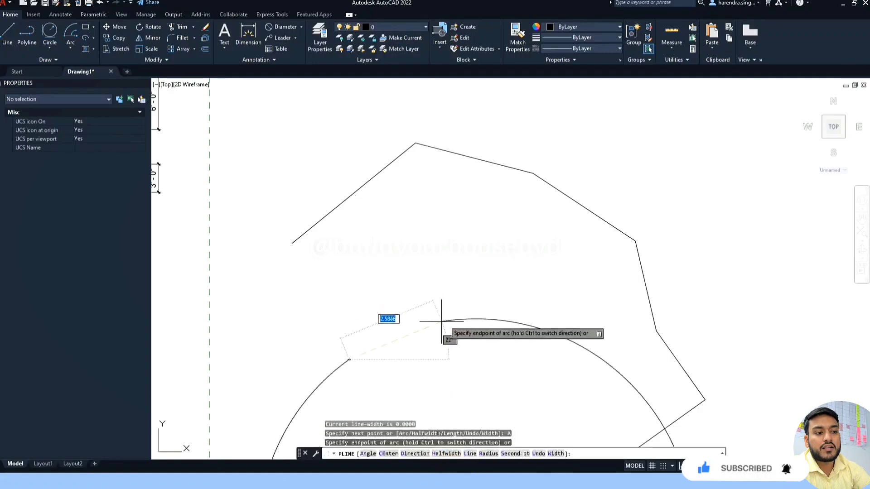
pyautogui.click(345, 328)
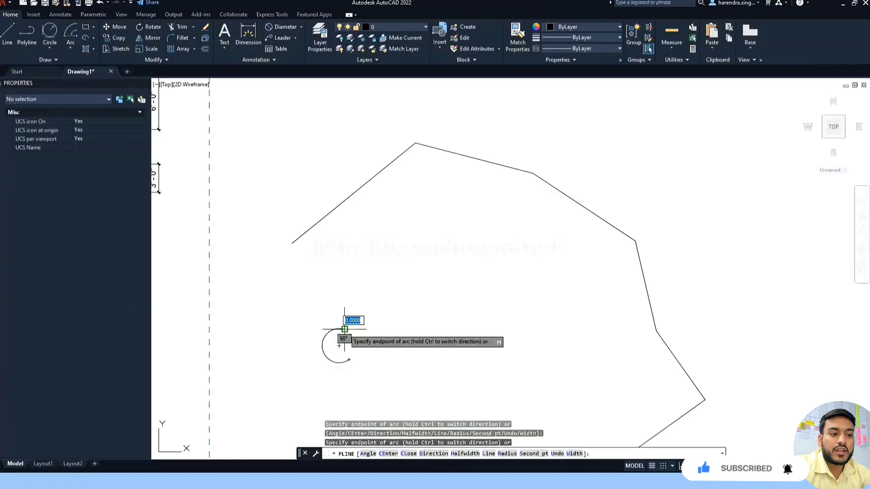
pyautogui.click(380, 283)
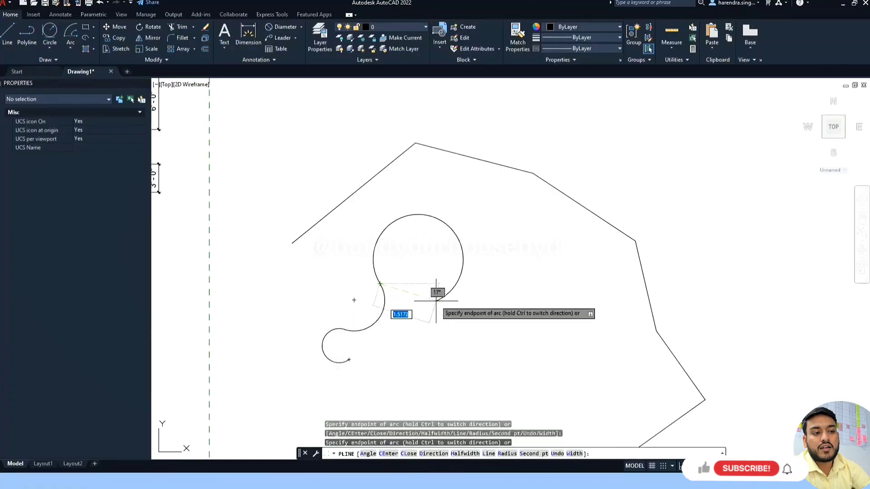
# - Switch the polyline from arc to line mode and add one straight segment rising from the last arc
pyautogui.write('l')
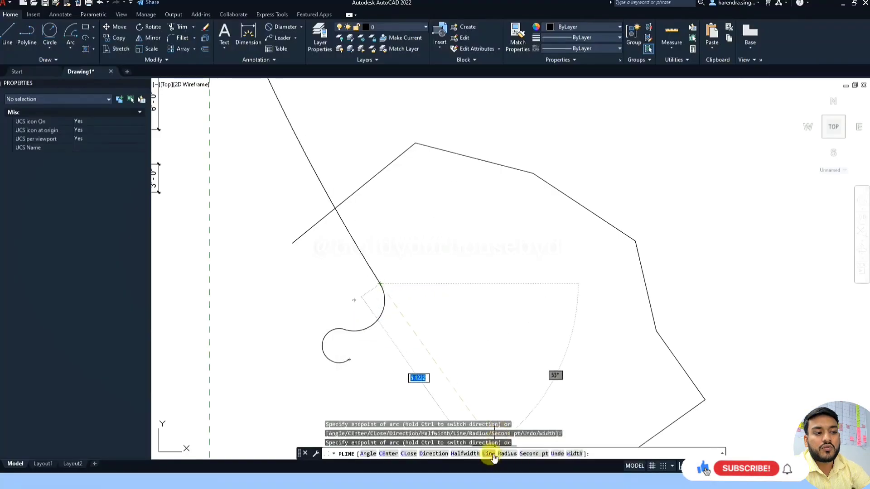
pyautogui.press('Return')
pyautogui.click(434, 251)
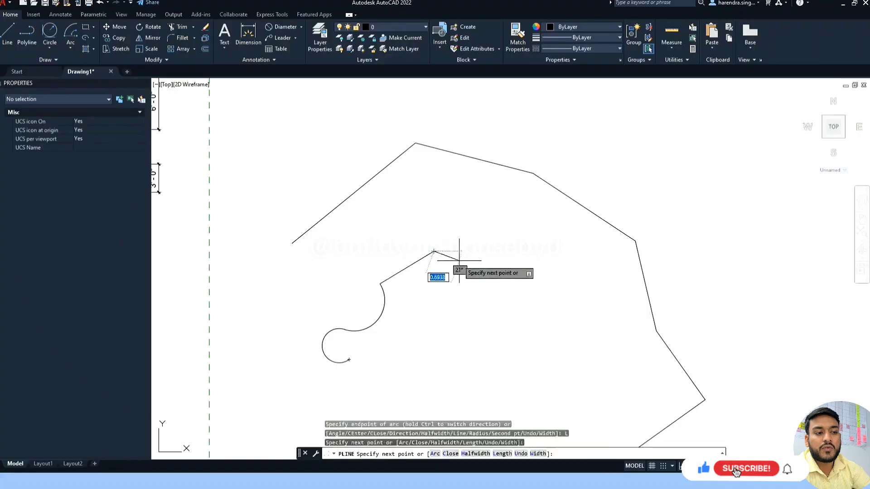
# - Set the polyline's starting width to 1 for the next segment, with a larger ending width
pyautogui.write('w')
pyautogui.press('Return')
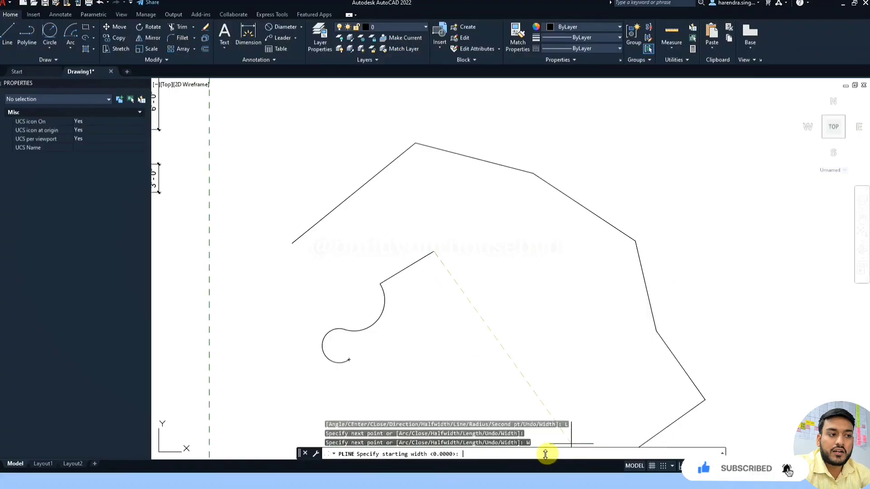
pyautogui.write('1')
pyautogui.press('Return')
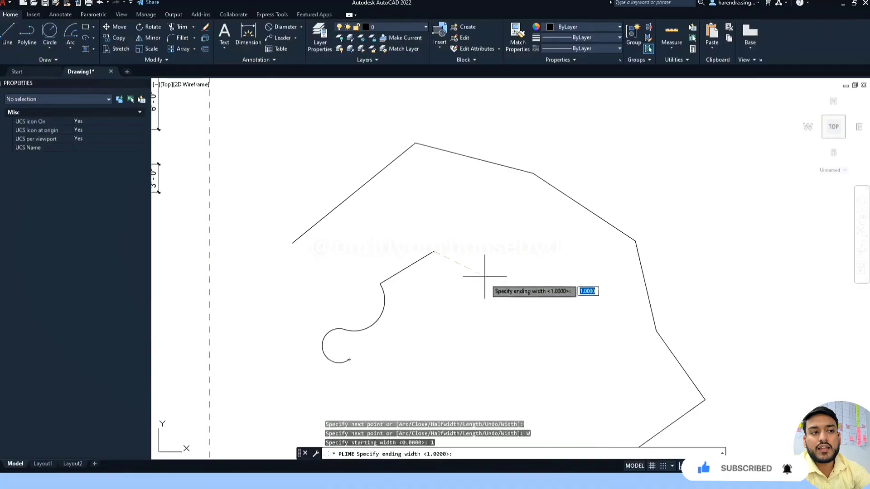
pyautogui.press('Return')
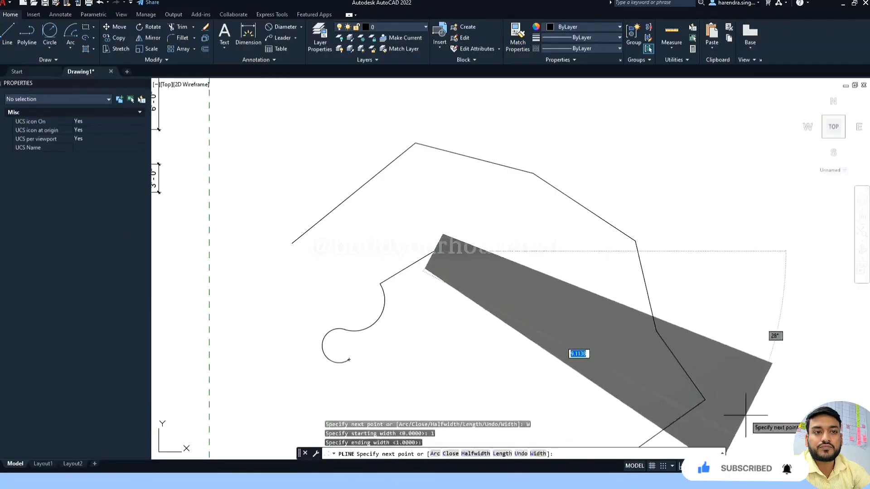
# - Change the polyline's starting width to 0.5, draw a widening segment and two more thick segments, and finish the polyline
pyautogui.click(544, 454)
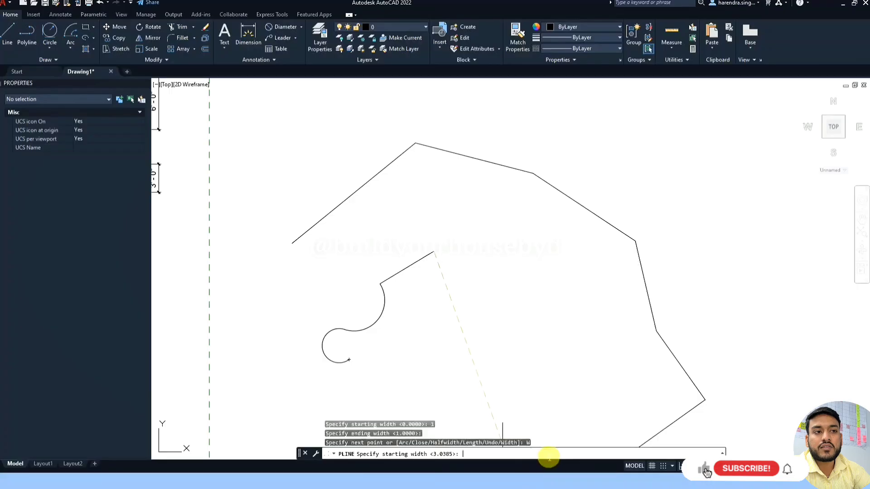
pyautogui.write('0.5')
pyautogui.press('Return')
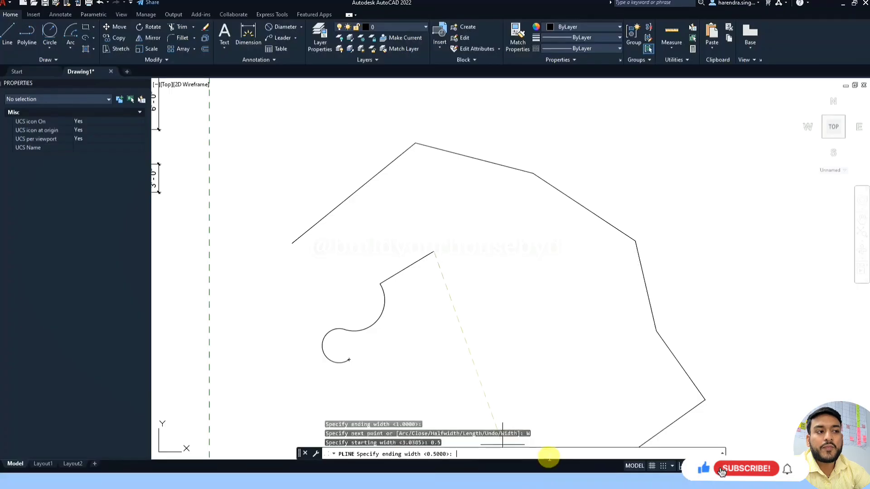
pyautogui.press('Return')
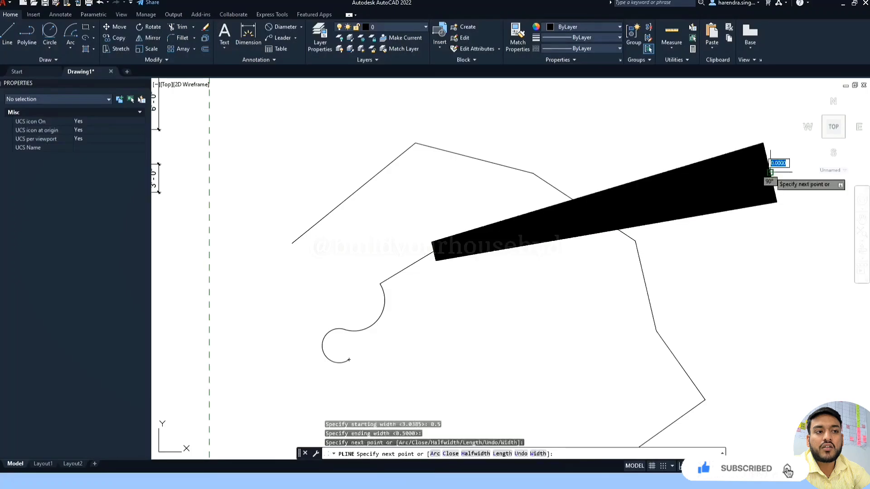
pyautogui.scroll(-5, 473, 272)
pyautogui.scroll(5, 511, 272)
pyautogui.click(611, 323)
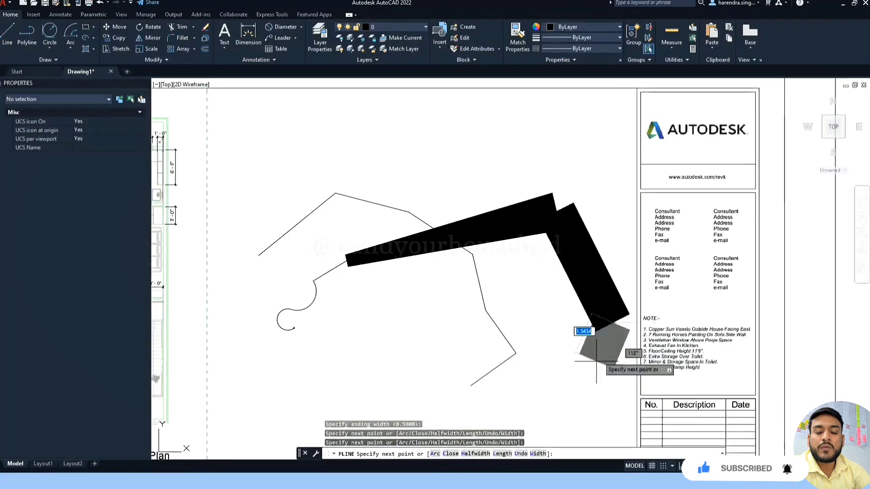
pyautogui.click(619, 428)
pyautogui.press('Escape')
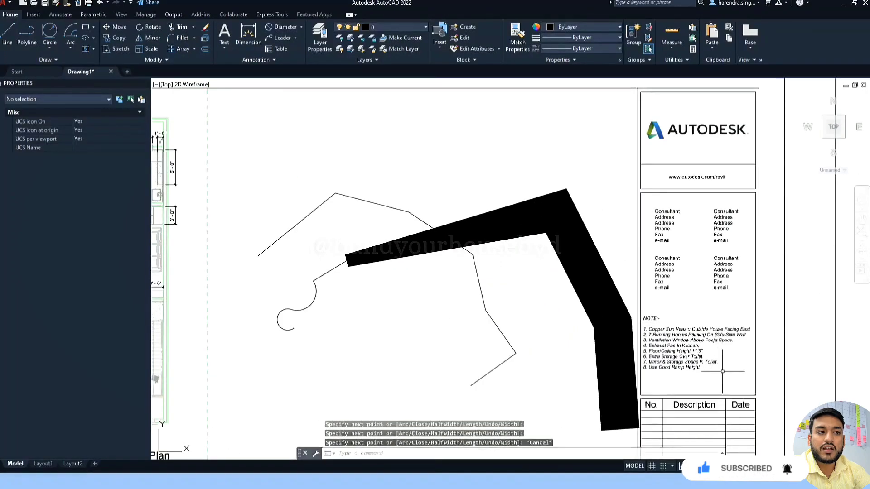
# - Erase the polyline made of arcs and thick segments, leaving nothing selected
pyautogui.click(344, 268)
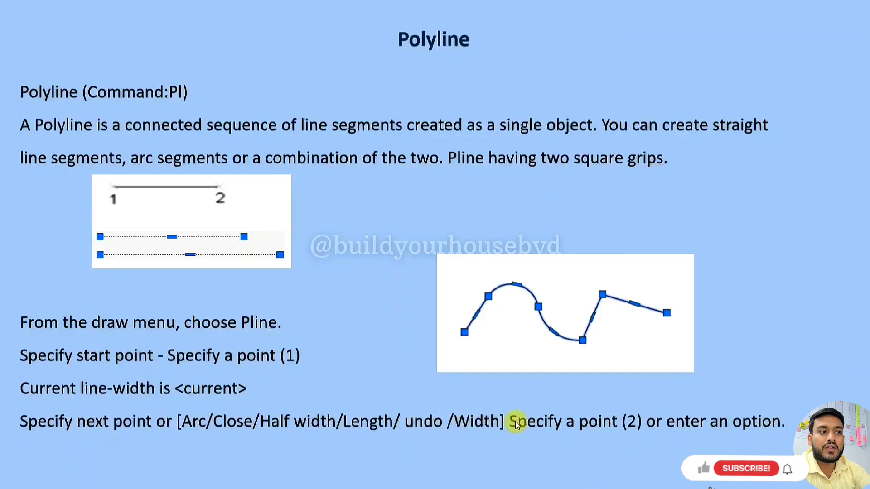
pyautogui.click(430, 321)
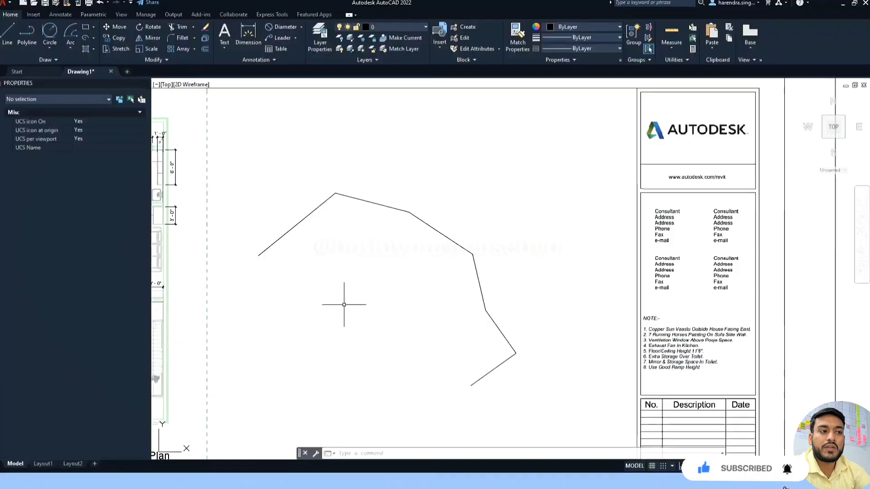
pyautogui.click(345, 301)
pyautogui.press('Escape')
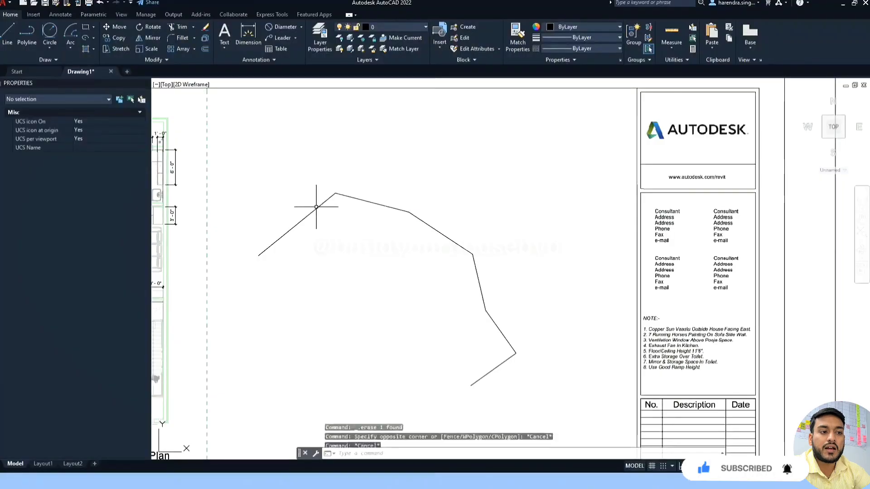
# - Draw a zigzag chain of four connected lines above the existing polyline with the Line command
pyautogui.write('l')
pyautogui.press('Return')
pyautogui.click(246, 164)
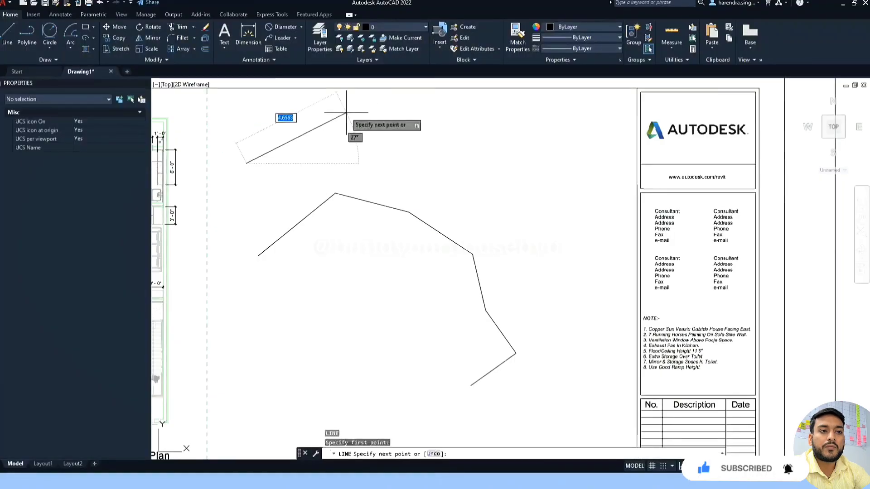
pyautogui.click(347, 112)
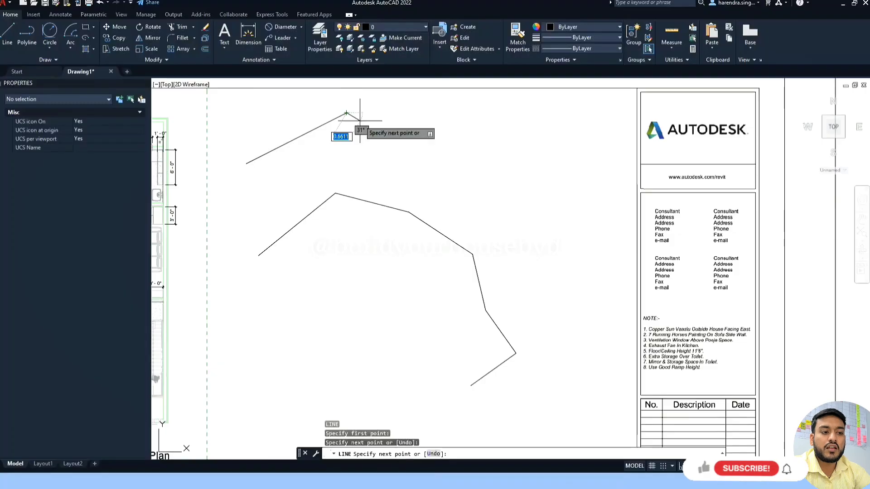
pyautogui.click(429, 157)
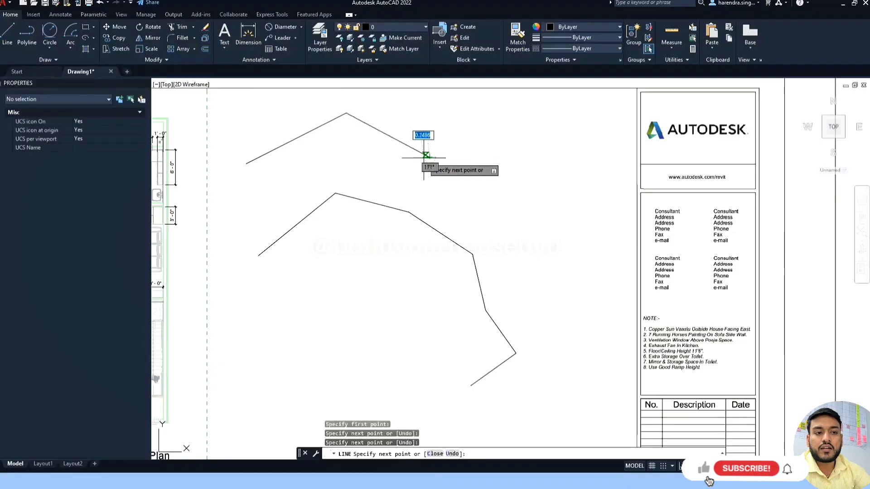
pyautogui.click(495, 121)
pyautogui.click(552, 224)
pyautogui.press('Escape')
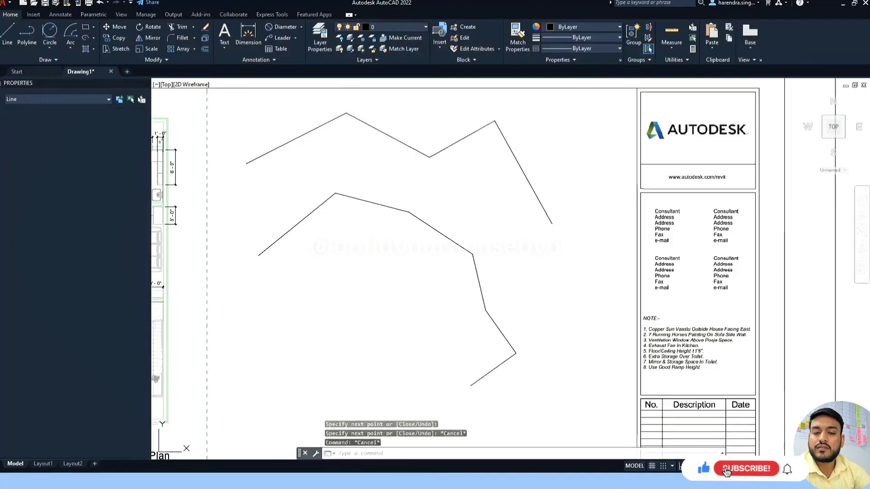
# - Select segments of the zigzag individually to check whether they are separate line objects
pyautogui.click(510, 147)
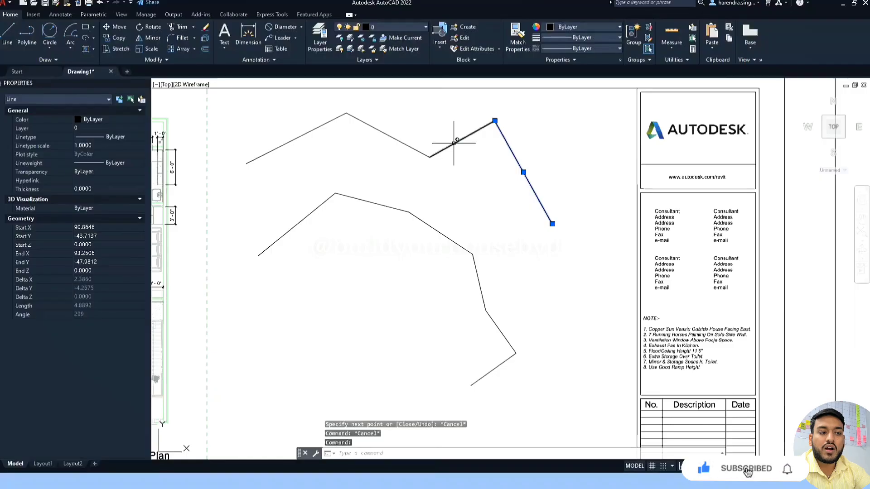
pyautogui.click(454, 144)
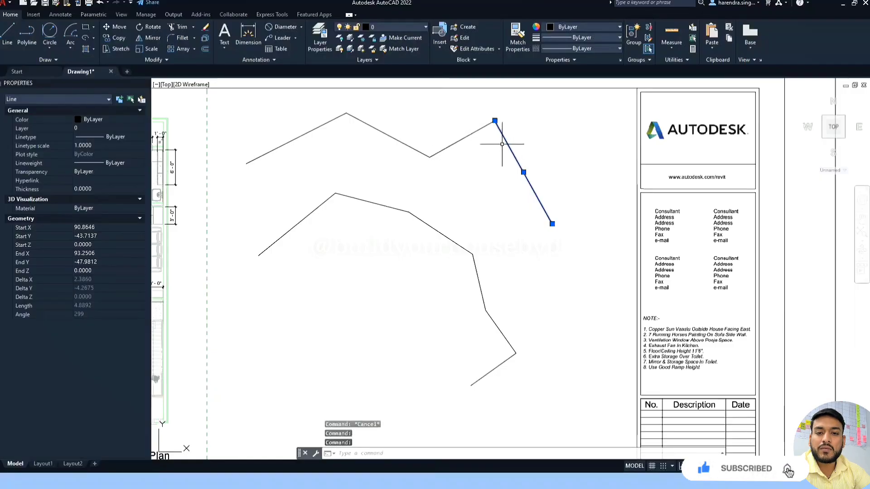
pyautogui.press('Escape')
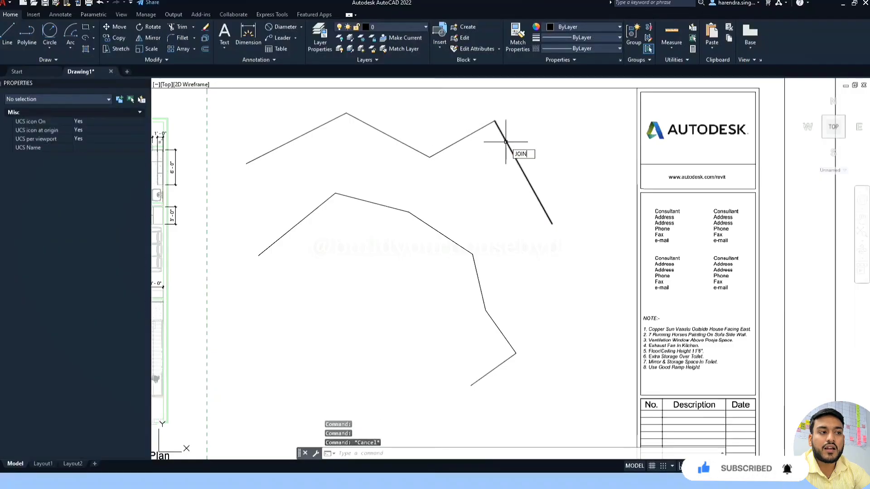
# - Join the four zigzag lines into a single polyline with the Join command
pyautogui.press('Return')
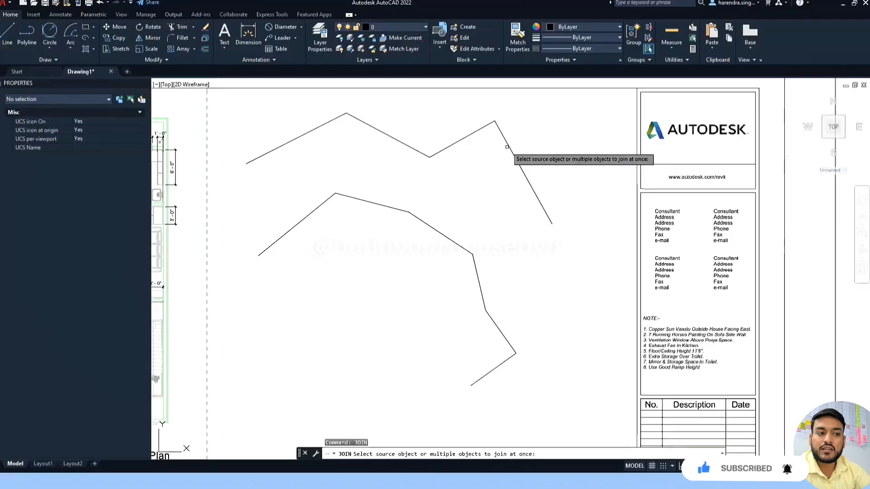
pyautogui.click(507, 146)
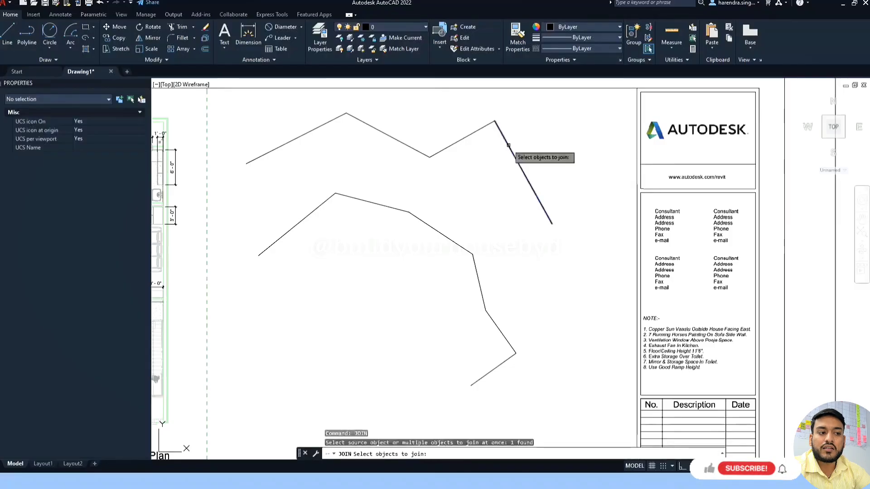
pyautogui.click(462, 139)
pyautogui.click(388, 135)
pyautogui.click(319, 129)
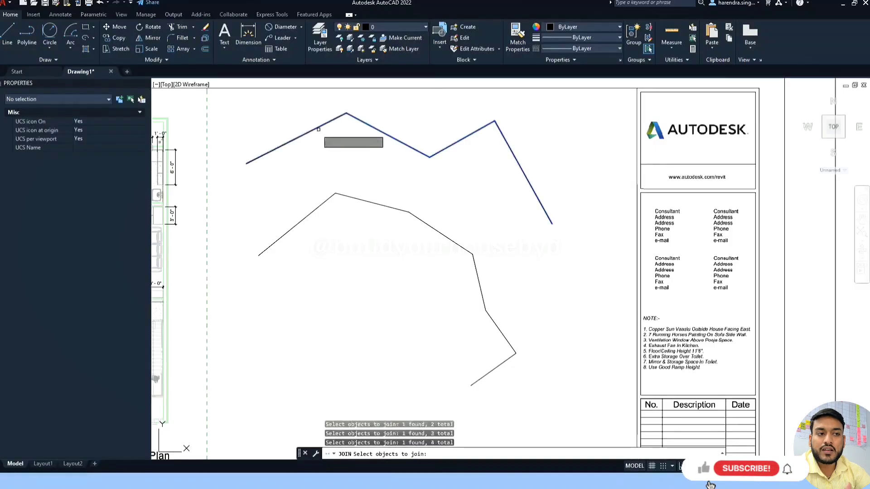
pyautogui.press('Return')
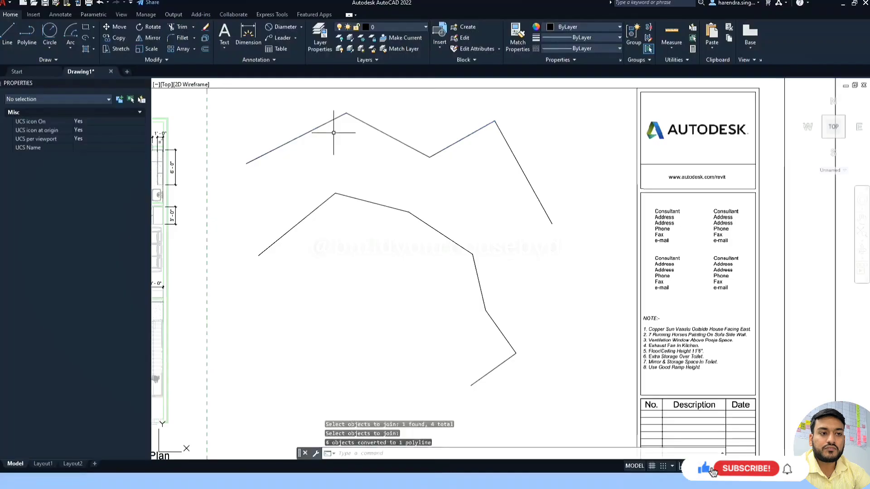
# - Select the joined zigzag to check its object type, and clear the selection
pyautogui.click(320, 127)
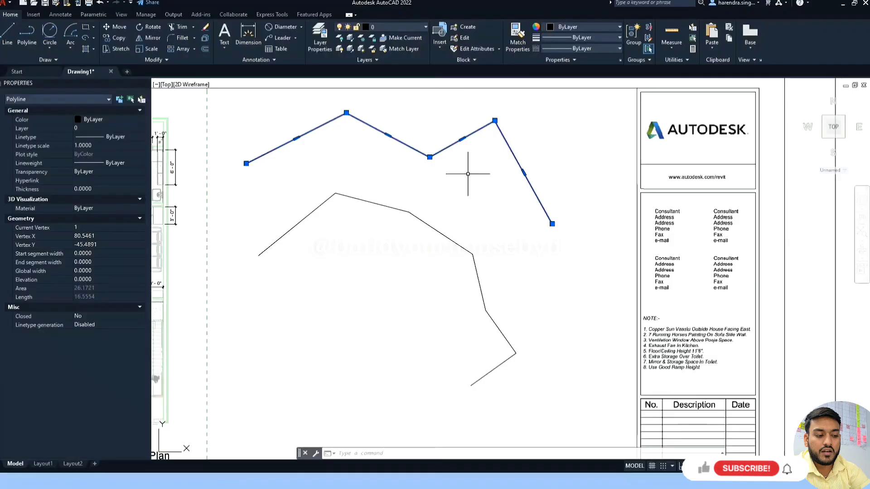
pyautogui.press('Escape')
pyautogui.press('Escape')
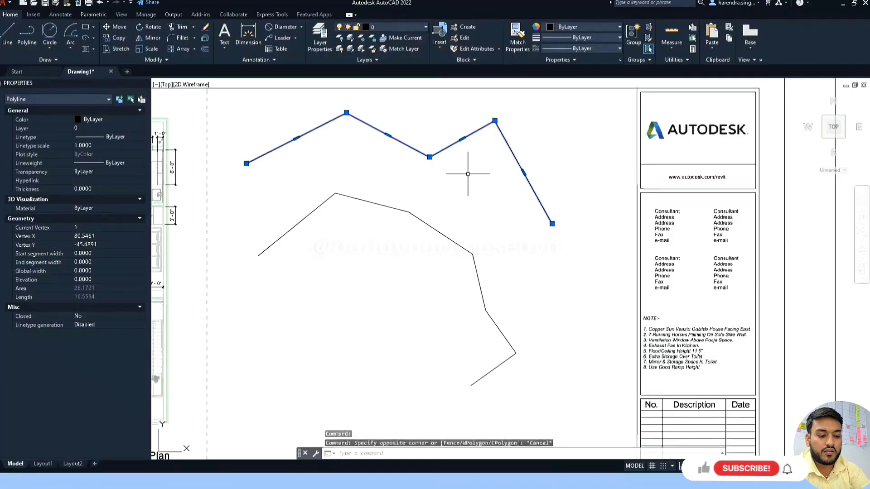
# - Try to join the lower polyline with the separate zigzag polyline above it using the Join command
pyautogui.write('JO')
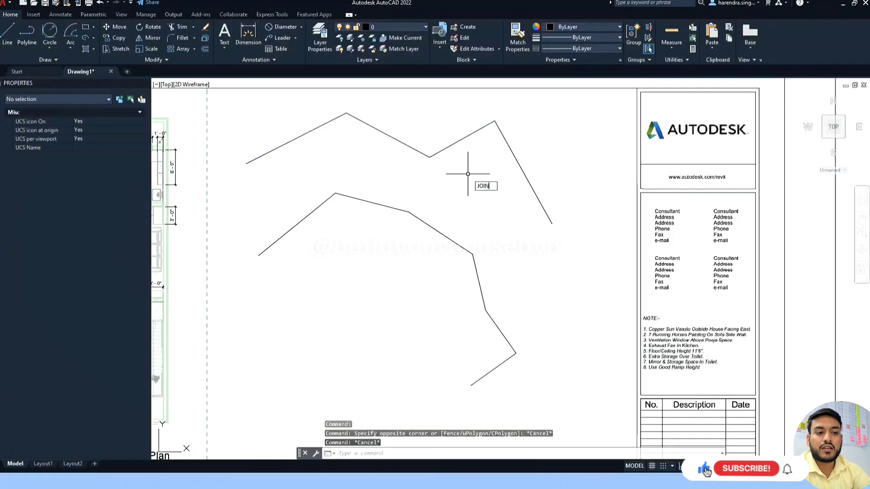
pyautogui.write('IN')
pyautogui.press('Return')
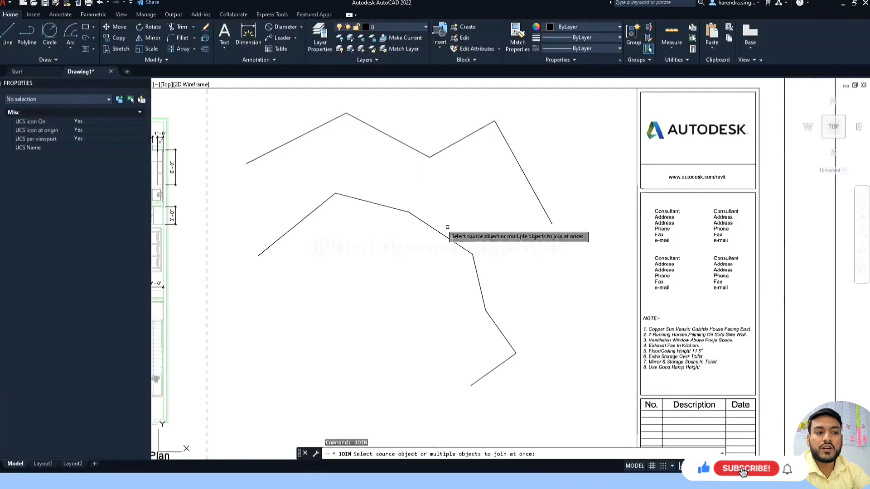
pyautogui.click(449, 241)
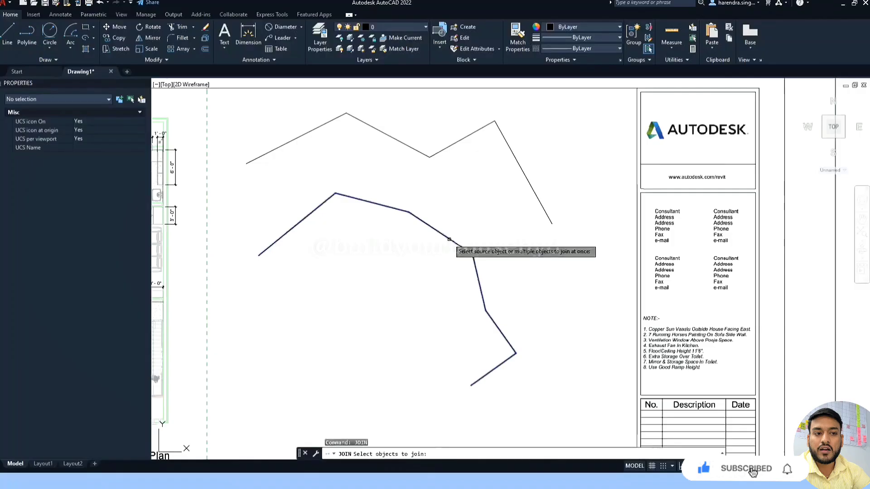
pyautogui.click(431, 155)
pyautogui.press('Return')
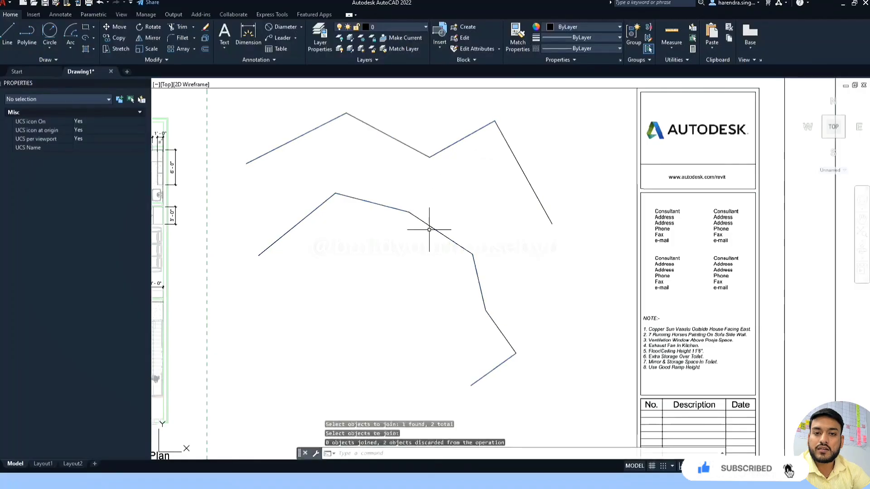
pyautogui.press('Escape')
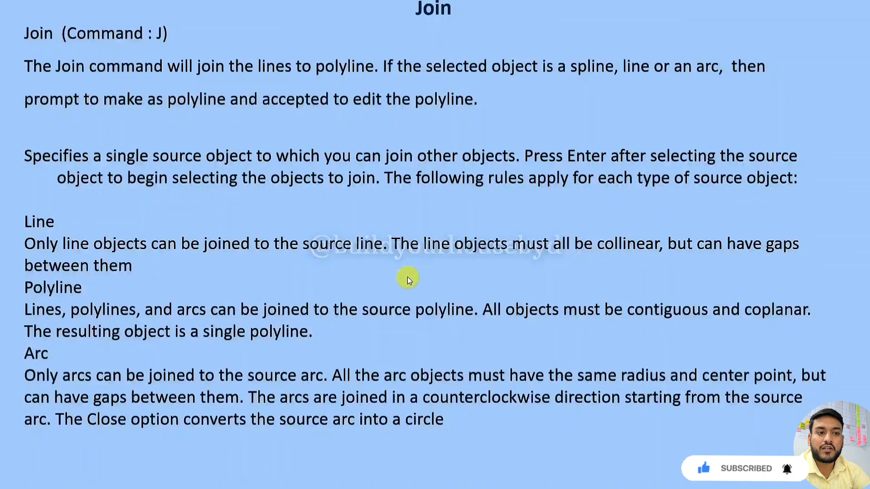
pyautogui.click(407, 277)
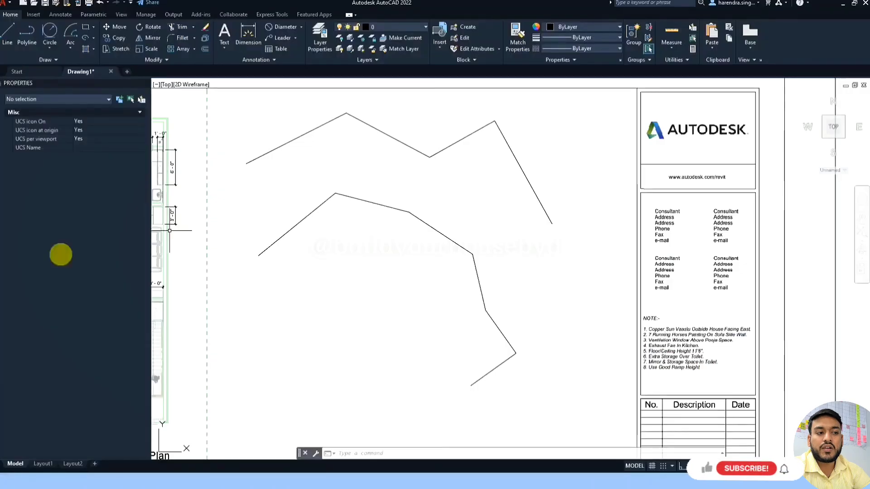
pyautogui.press('Escape')
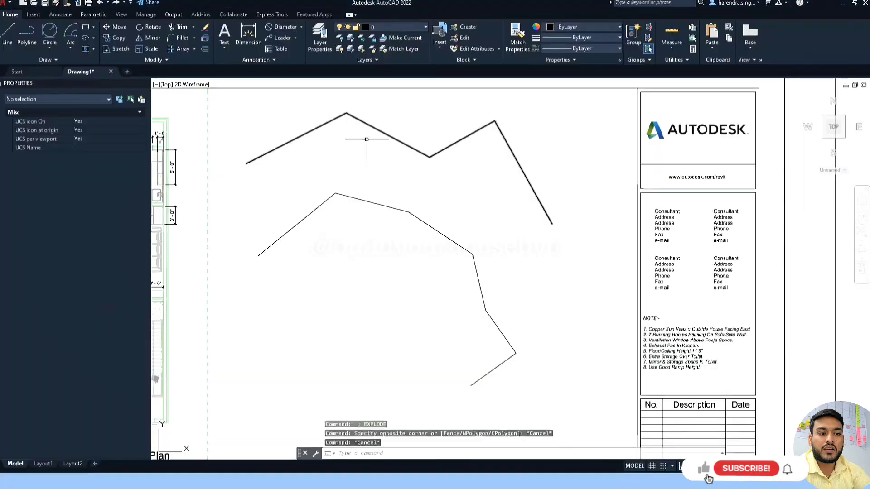
# - Explode the joined upper zigzag polyline into its individual line segments
pyautogui.click(377, 131)
pyautogui.press('Escape')
pyautogui.click(442, 166)
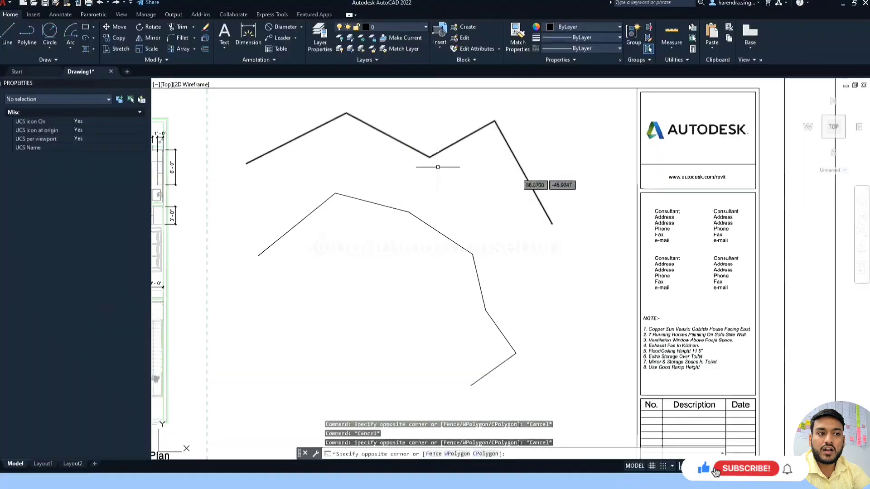
pyautogui.press('Escape')
pyautogui.press('Escape')
pyautogui.click(552, 219)
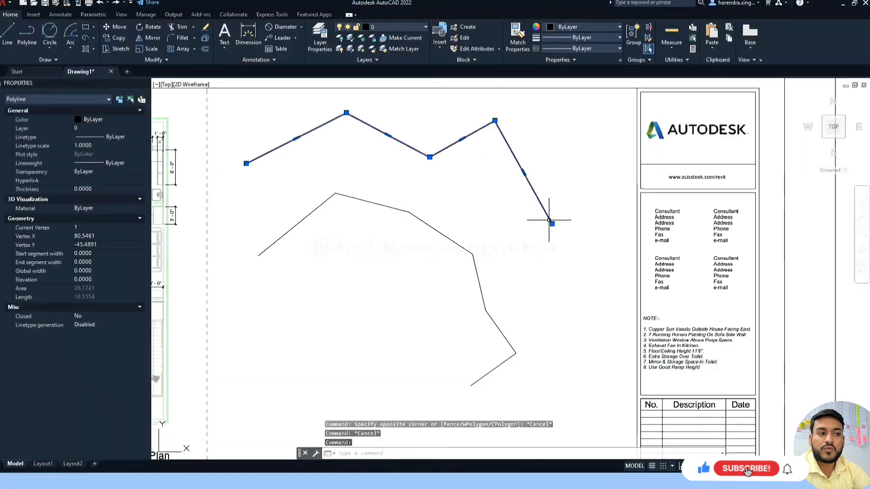
pyautogui.write('x')
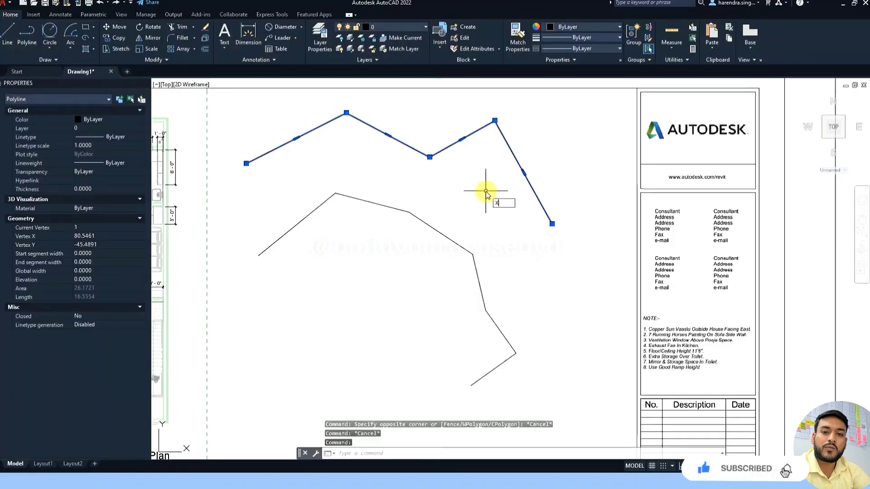
pyautogui.press('Return')
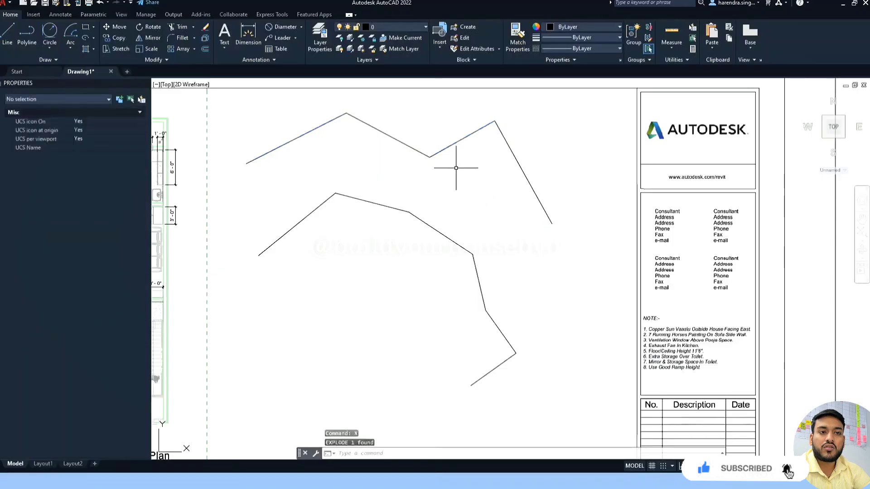
# - Select the upper zigzag's segments one by one to check their object type, and clear the selection
pyautogui.click(446, 148)
pyautogui.click(402, 142)
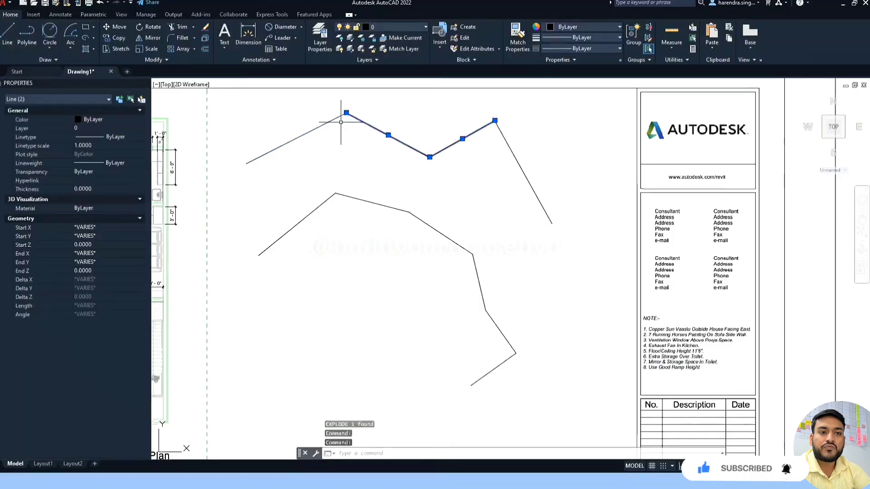
pyautogui.click(301, 136)
pyautogui.press('Escape')
pyautogui.press('Escape')
pyautogui.click(648, 192)
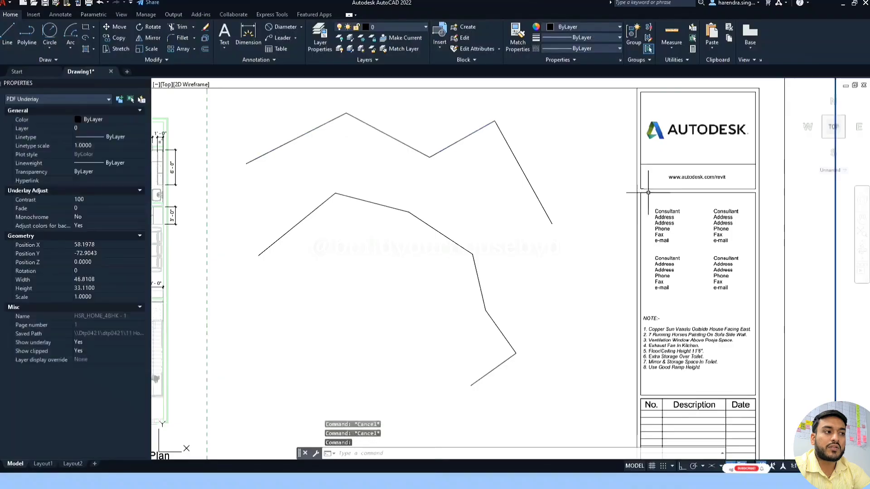
pyautogui.click(644, 195)
pyautogui.scroll(-4, 644, 195)
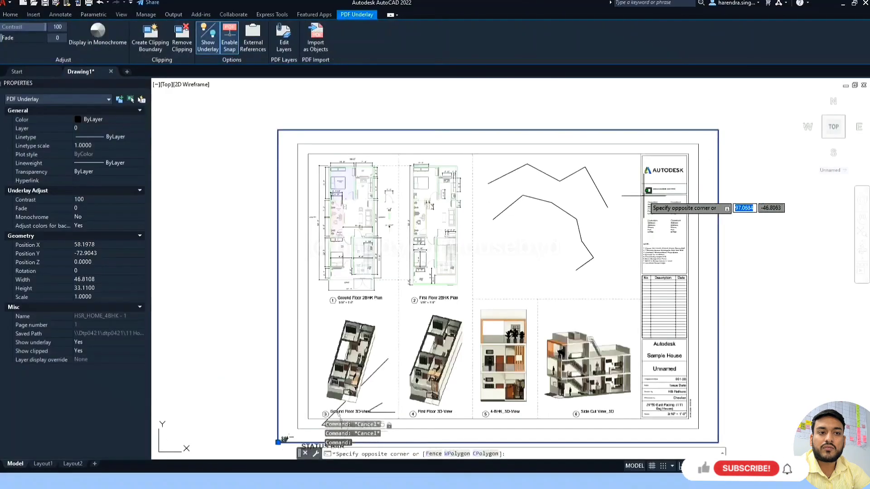
pyautogui.press('Escape')
pyautogui.press('Escape')
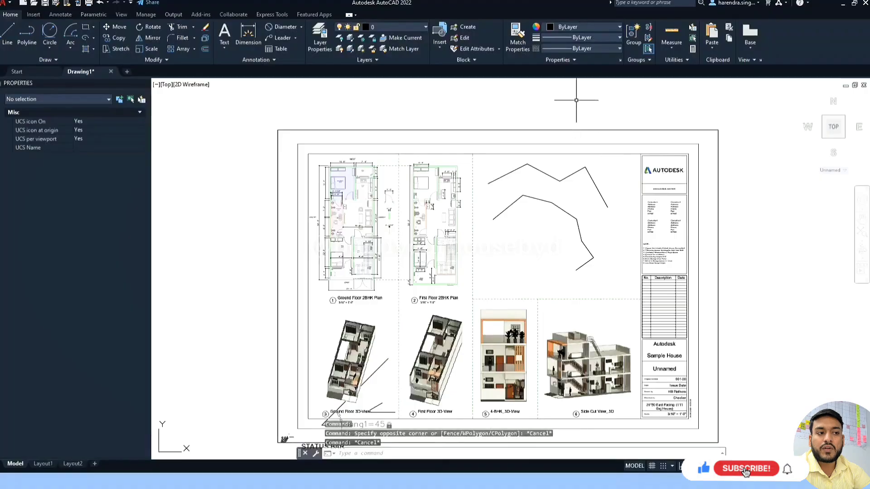
# - Draw a rectangle with a perimeter of about 11.8 units in the empty space above the drawing sheet
pyautogui.scroll(6, 577, 99)
pyautogui.scroll(-2, 448, 218)
pyautogui.scroll(2, 480, 141)
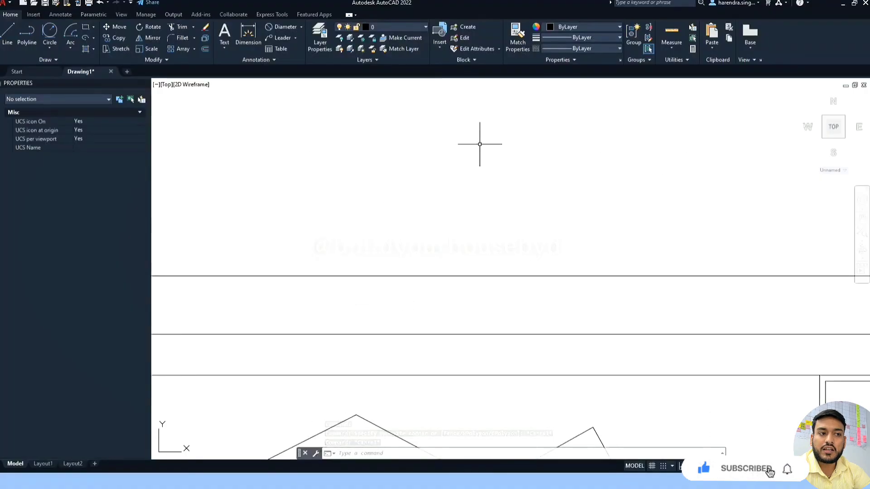
pyautogui.click(472, 173)
pyautogui.press('Escape')
pyautogui.press('Escape')
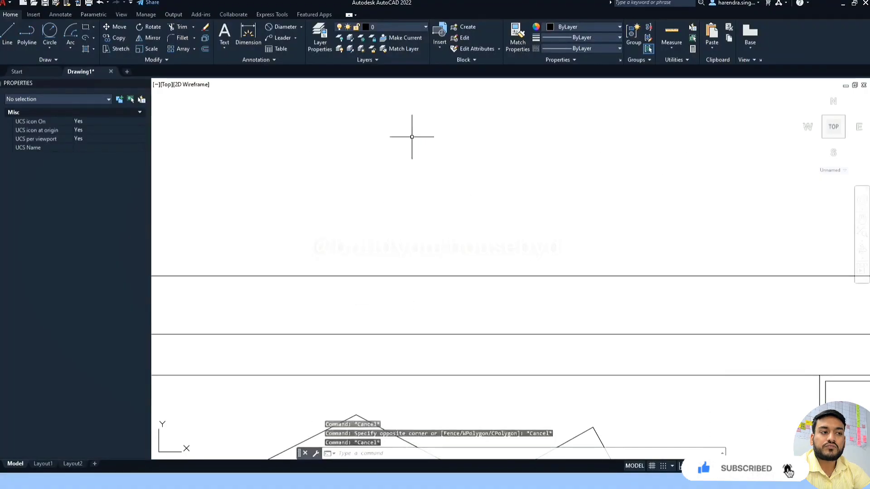
pyautogui.write('REC')
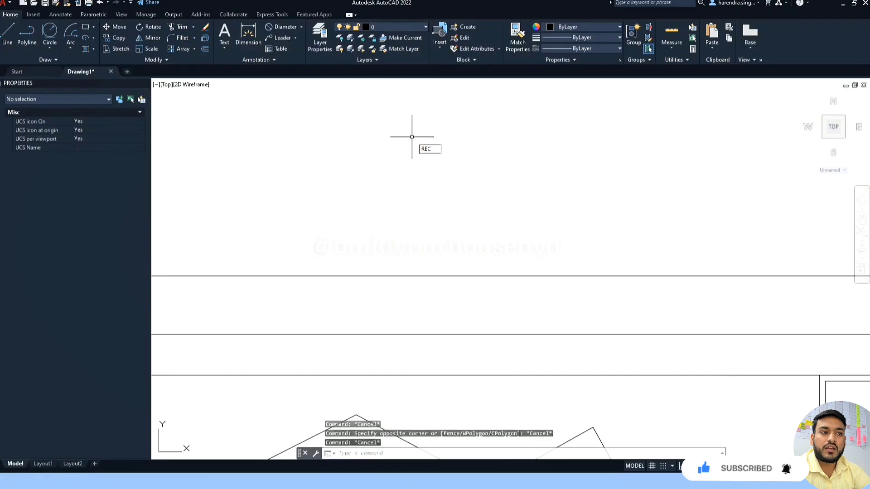
pyautogui.press('Return')
pyautogui.click(384, 118)
pyautogui.click(531, 199)
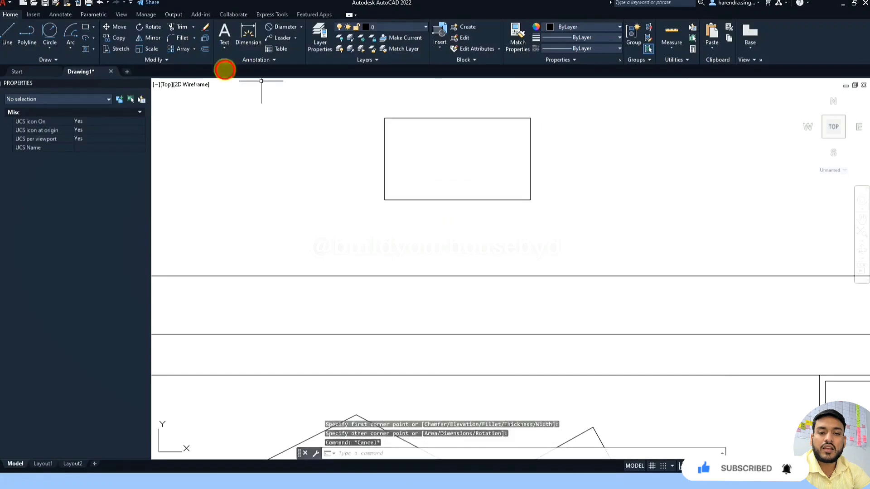
# - Draw a circle inside the rectangle, centred slightly left of its middle and nearly reaching its long sides
pyautogui.click(49, 49)
pyautogui.click(71, 64)
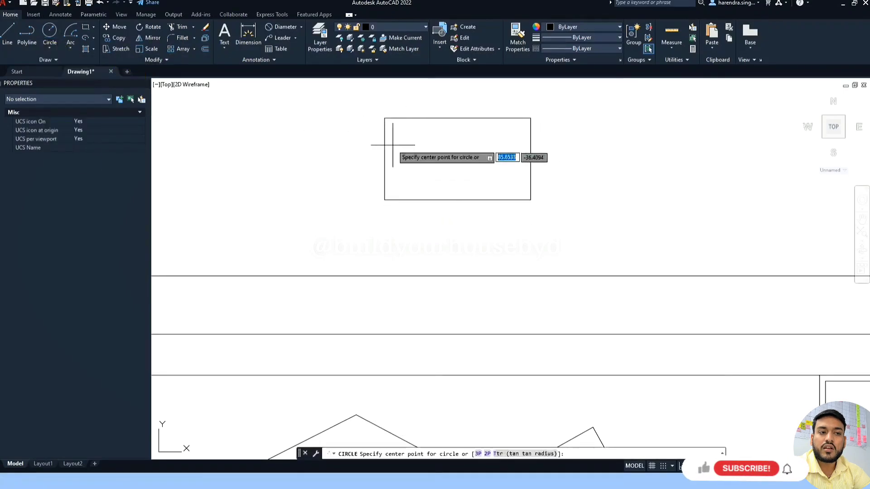
pyautogui.click(448, 156)
pyautogui.click(475, 173)
pyautogui.press('Escape')
pyautogui.press('Escape')
# - Convert the rectangle and circle together into a block named TEST, keeping exploding allowed
pyautogui.click(575, 105)
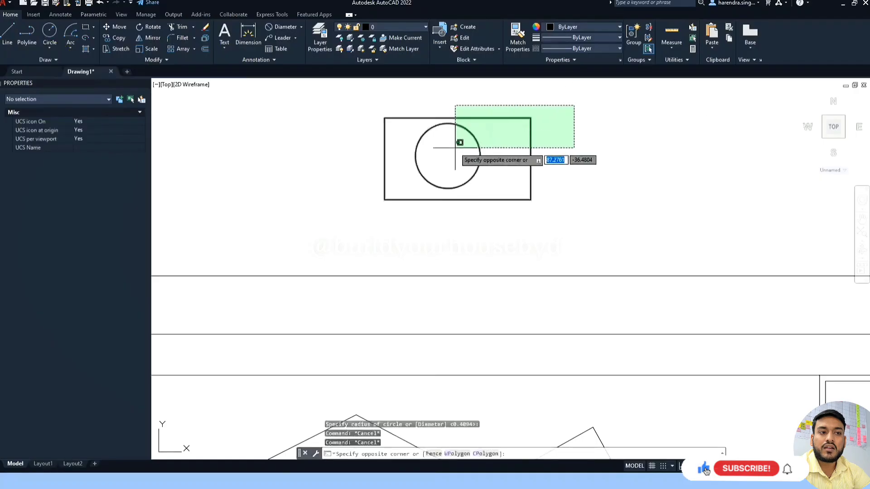
pyautogui.click(452, 150)
pyautogui.write('BLOCK')
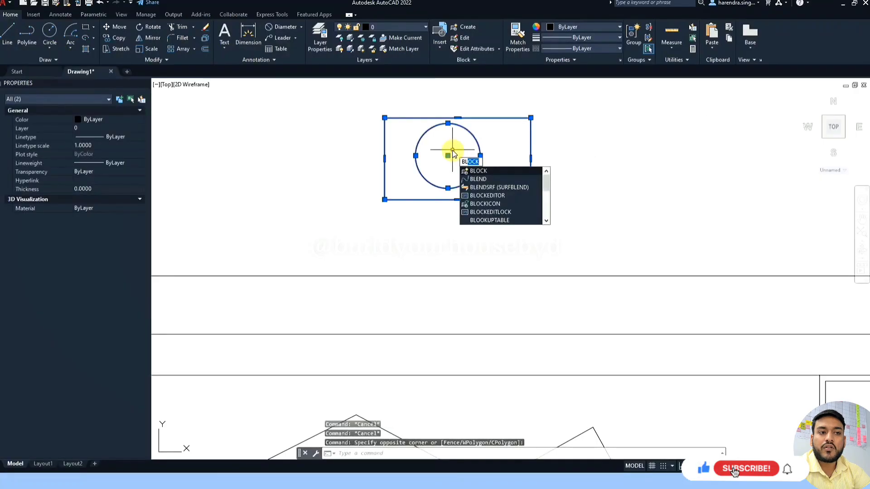
pyautogui.press('Return')
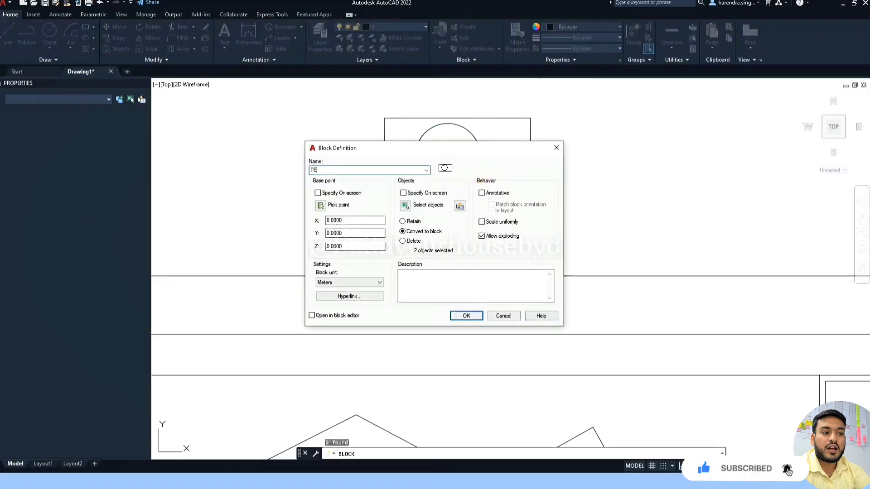
pyautogui.click(466, 316)
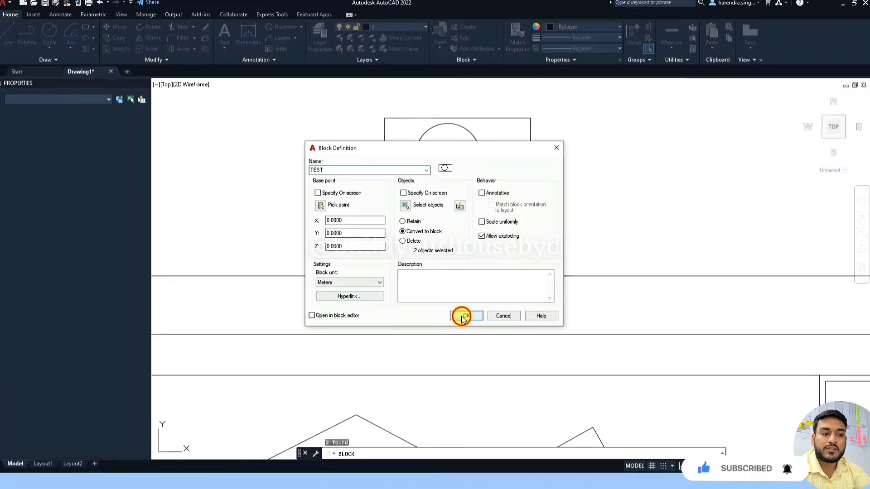
# - Select the rectangle-and-circle block to check its object type, and clear the selection
pyautogui.click(466, 189)
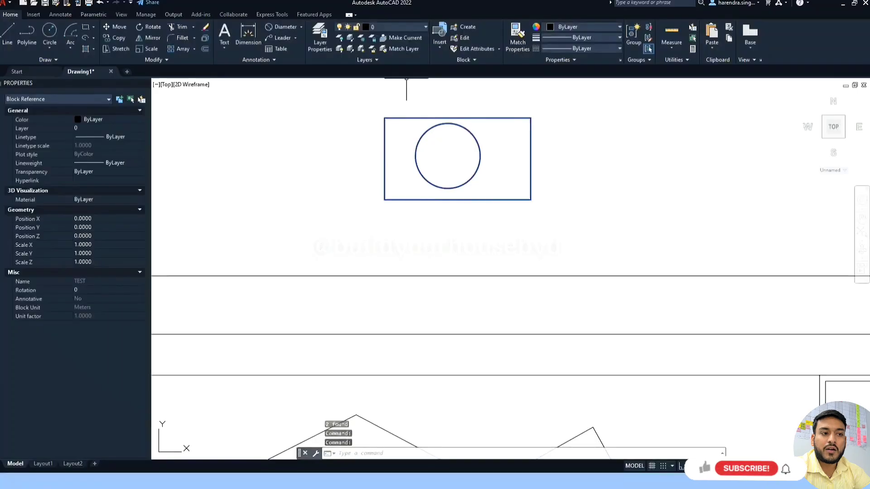
pyautogui.press('Escape')
pyautogui.click(427, 202)
pyautogui.press('Escape')
# - Explode the TEST block into its component objects
pyautogui.click(425, 200)
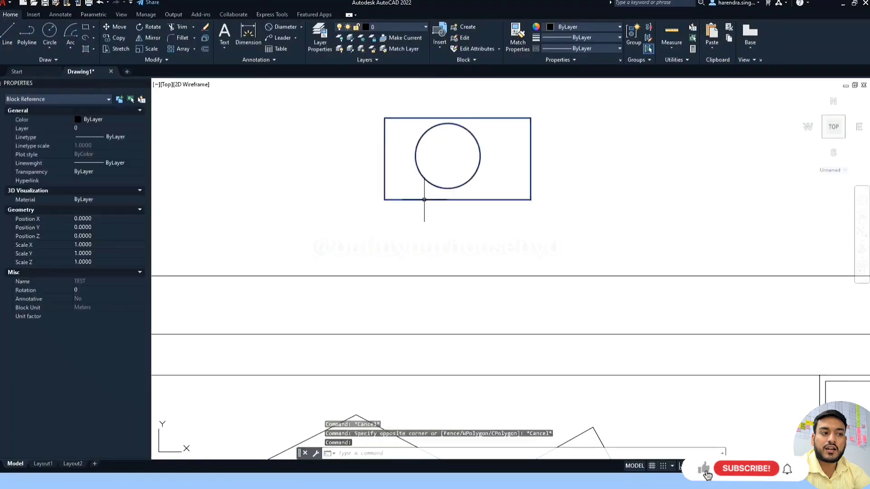
pyautogui.write('x')
pyautogui.press('Return')
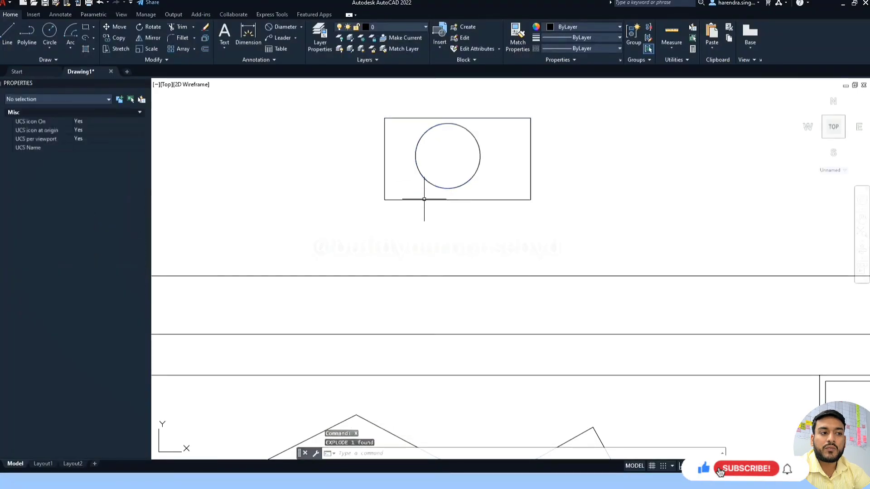
# - Select the rectangle and the circle separately to check whether they are independent objects, and clear the selection
pyautogui.click(424, 201)
pyautogui.press('Escape')
pyautogui.click(414, 200)
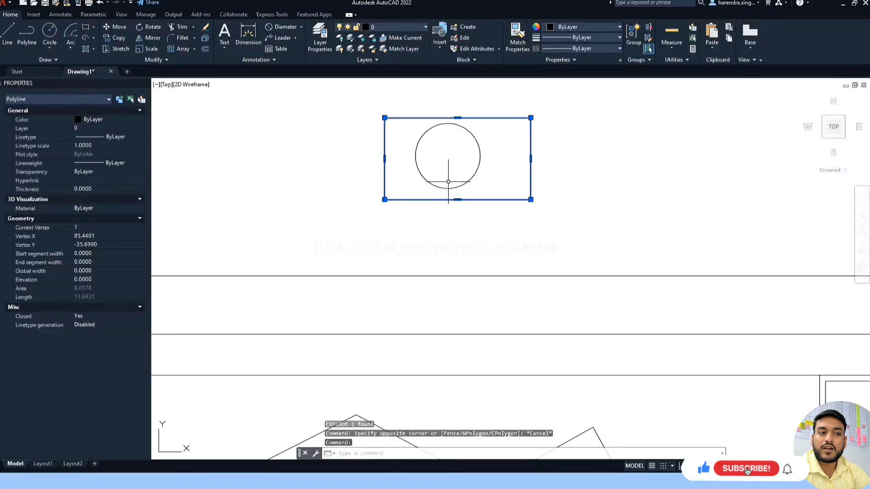
pyautogui.click(441, 189)
pyautogui.press('Escape')
pyautogui.press('Escape')
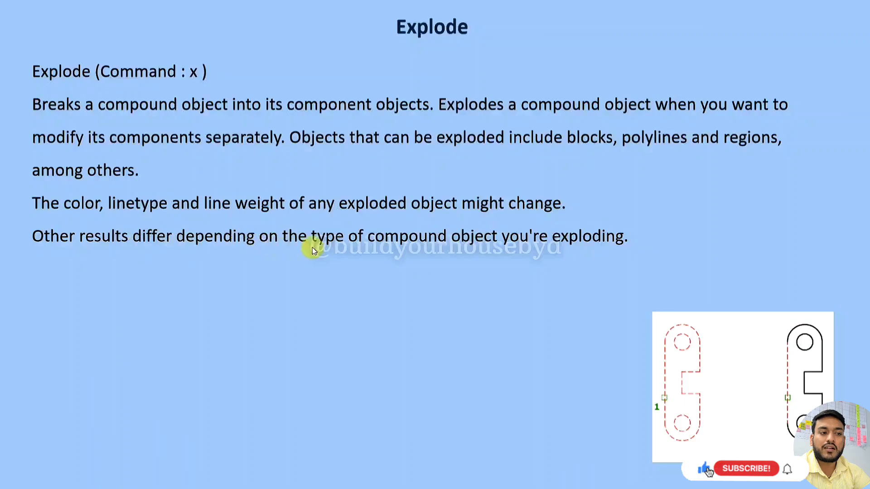
pyautogui.click(409, 247)
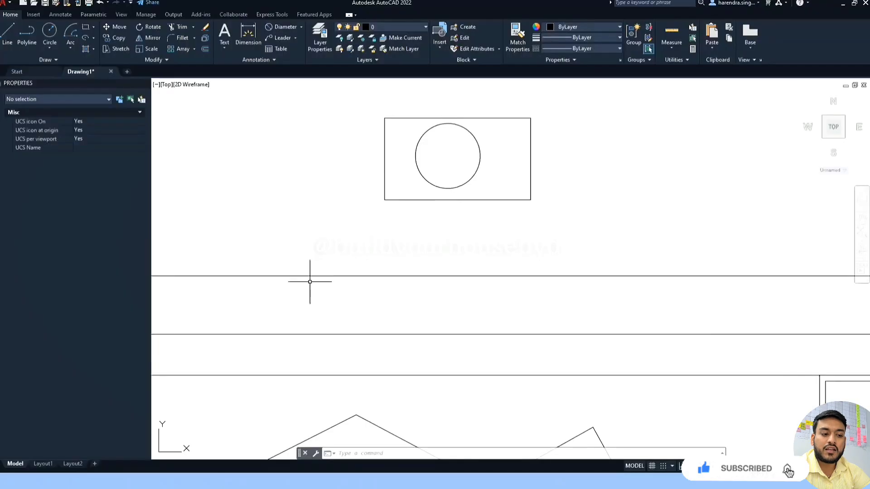
# - Draw a six-sided polygon inscribed in a circle of radius 10, centred above and right of the exploded rectangle
pyautogui.scroll(-4, 311, 282)
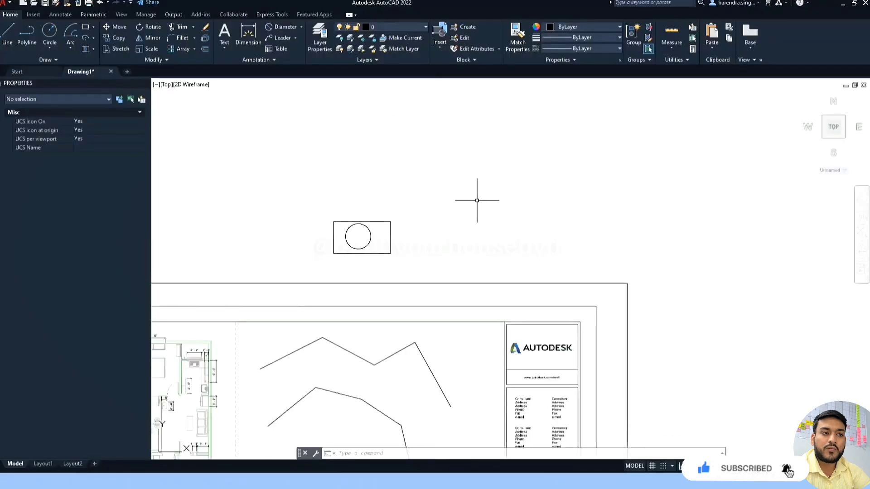
pyautogui.press('Escape')
pyautogui.write('pol')
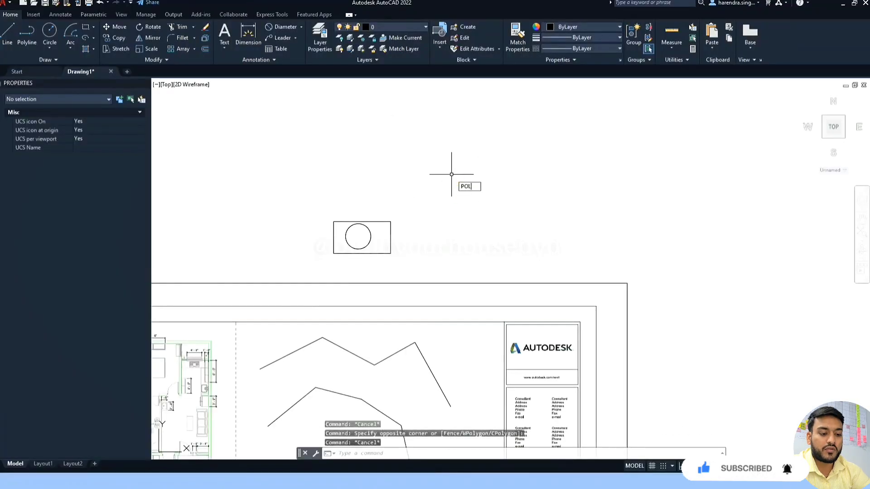
pyautogui.press('Return')
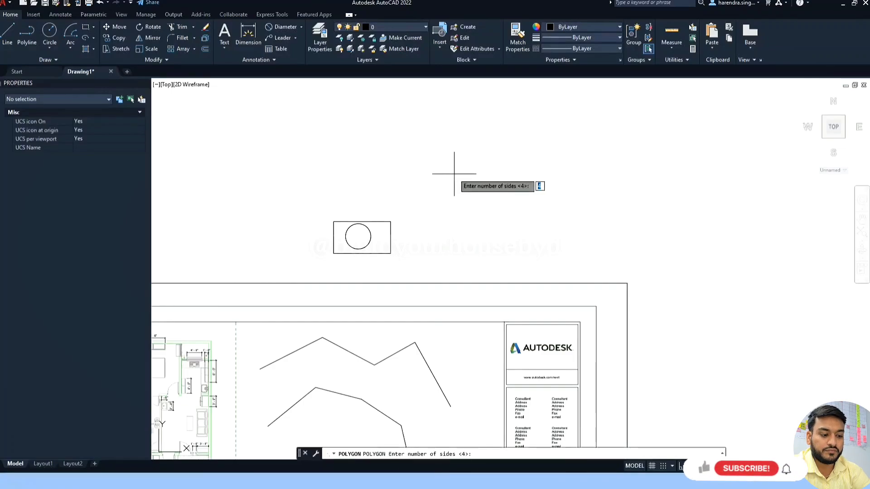
pyautogui.write('6')
pyautogui.press('Return')
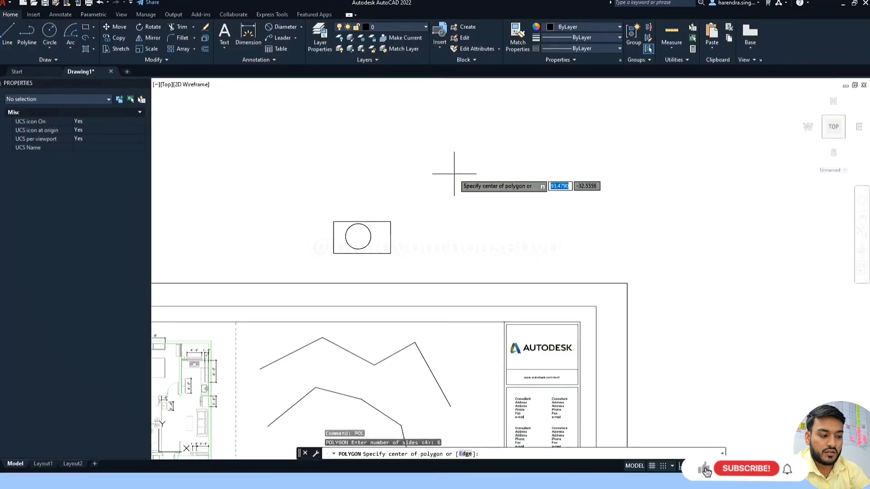
pyautogui.click(454, 175)
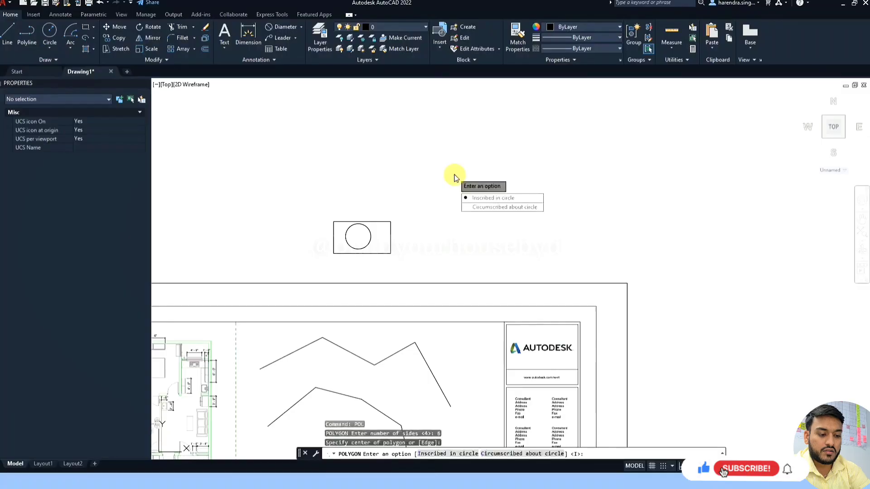
pyautogui.press('Return')
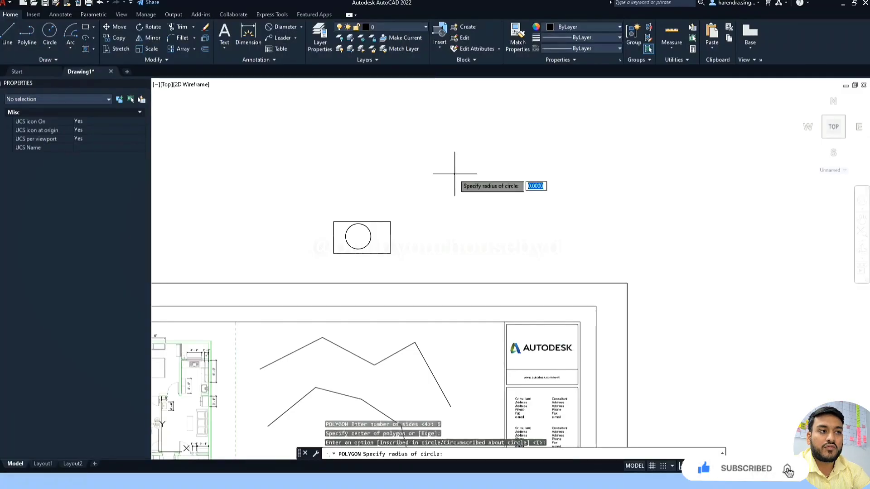
pyautogui.write('10')
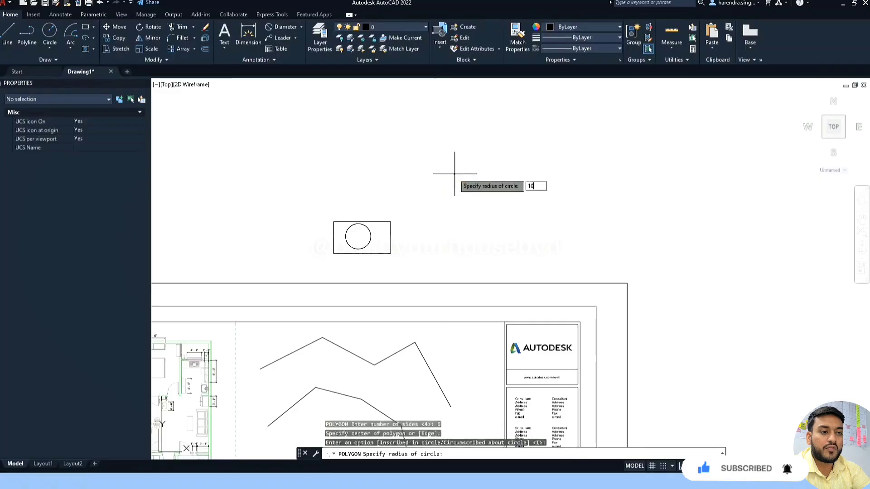
pyautogui.press('Return')
pyautogui.scroll(-4, 454, 174)
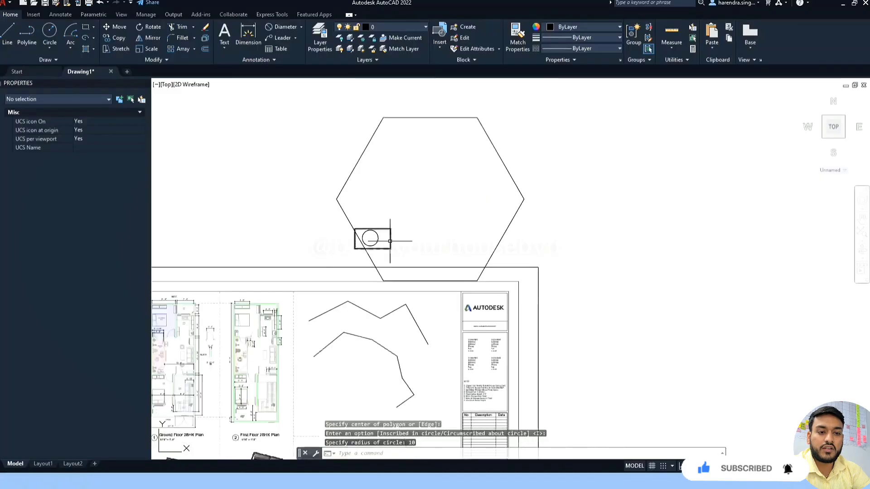
pyautogui.doubleClick(576, 215)
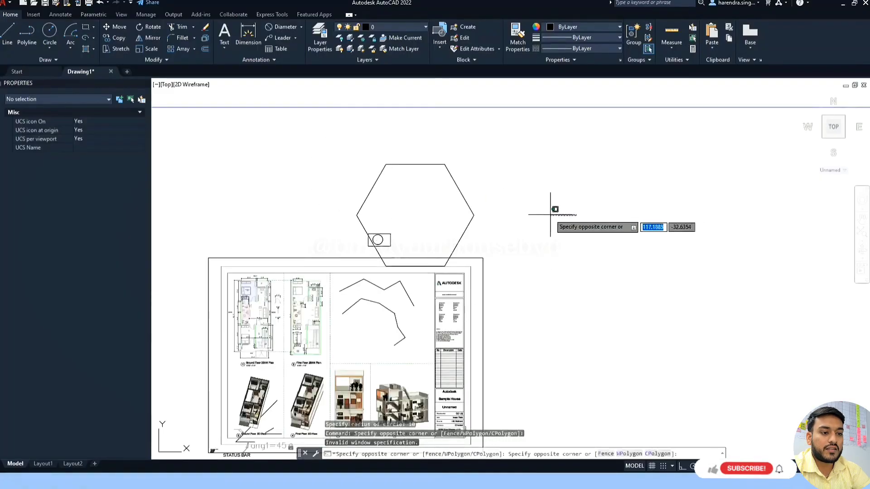
# - Draw a six-sided polygon circumscribed about a circle of radius 10, centred to the right of the first hexagon
pyautogui.press('Escape')
pyautogui.press('Return')
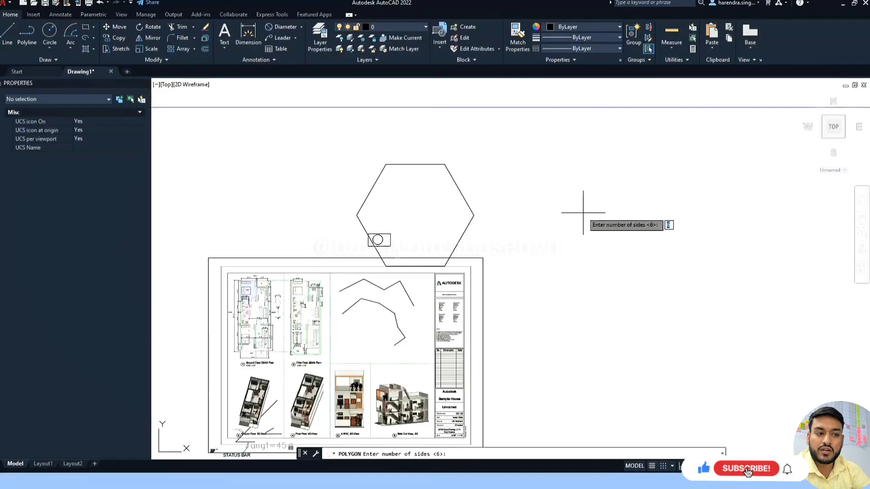
pyautogui.press('Return')
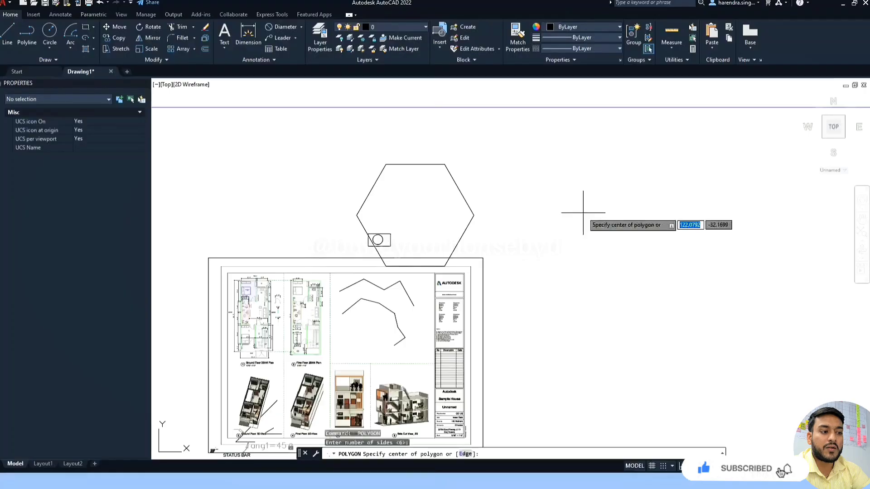
pyautogui.click(583, 213)
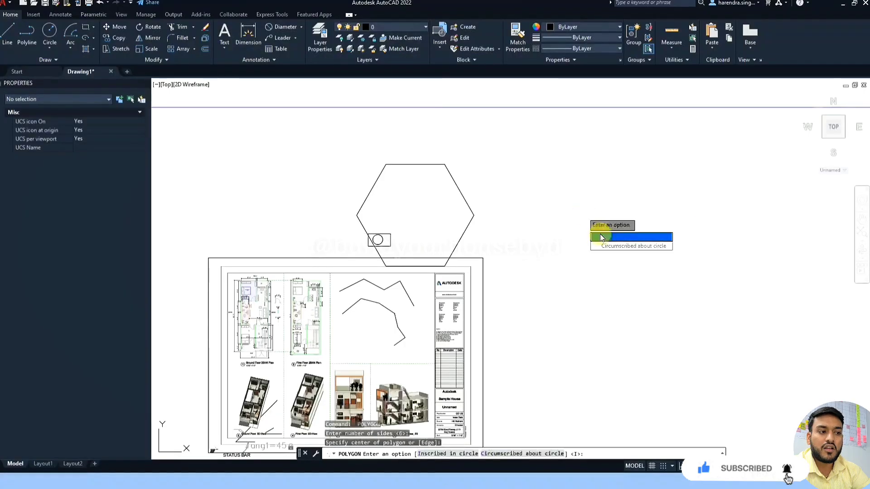
pyautogui.click(603, 245)
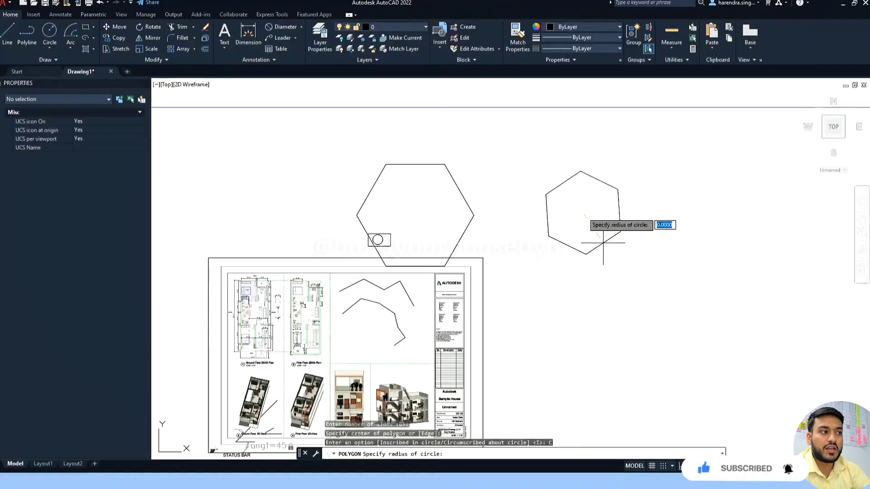
pyautogui.write('10')
pyautogui.press('Return')
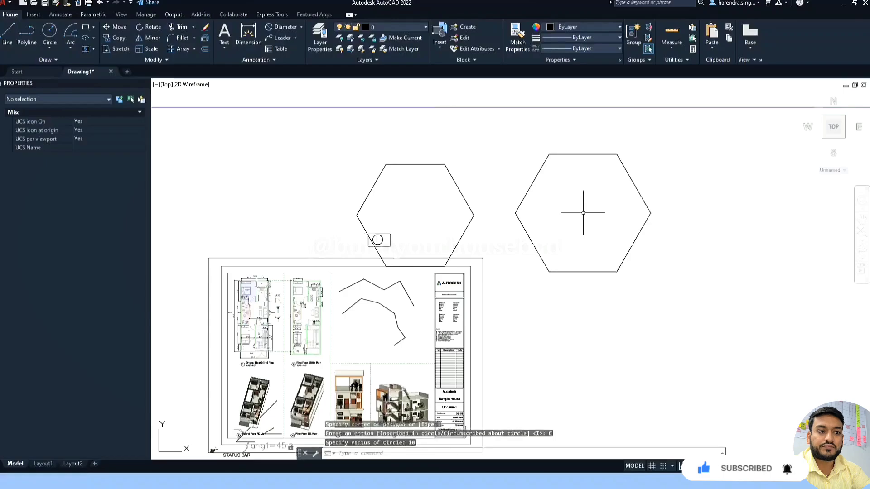
# - Select the circumscribed and inscribed hexagons in turn to compare their geometry, and clear the selection
pyautogui.click(520, 222)
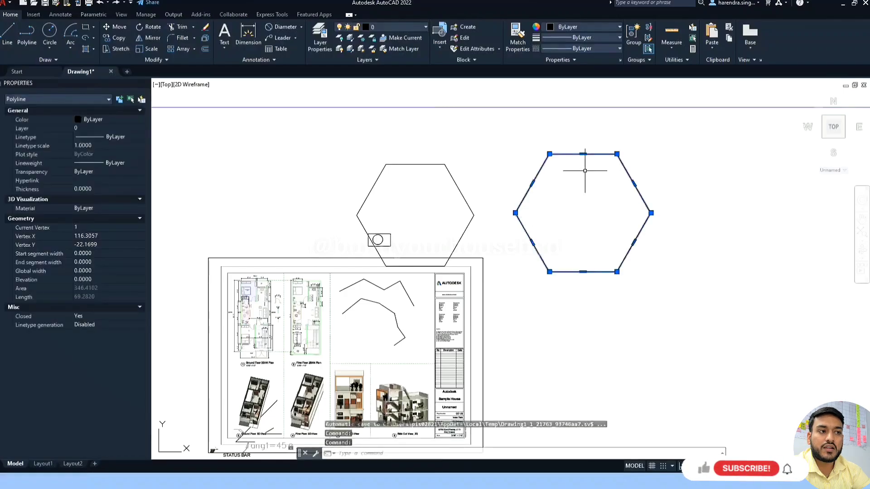
pyautogui.press('Escape')
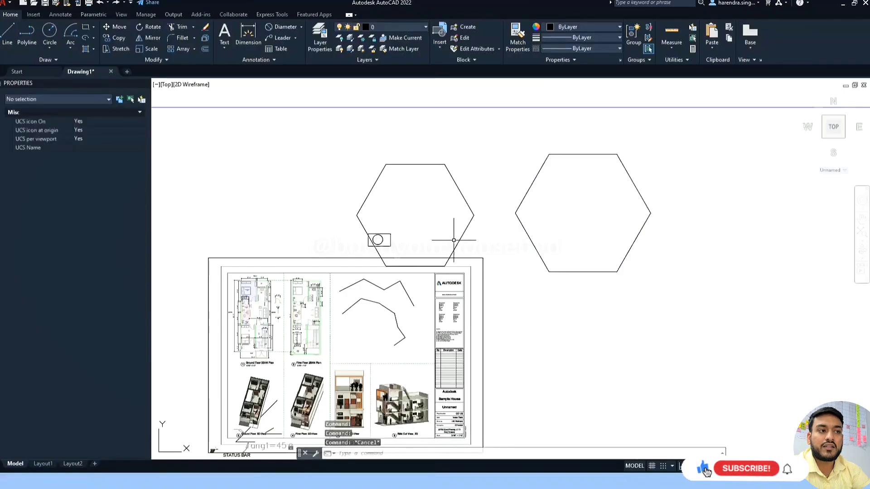
pyautogui.click(454, 242)
pyautogui.press('Escape')
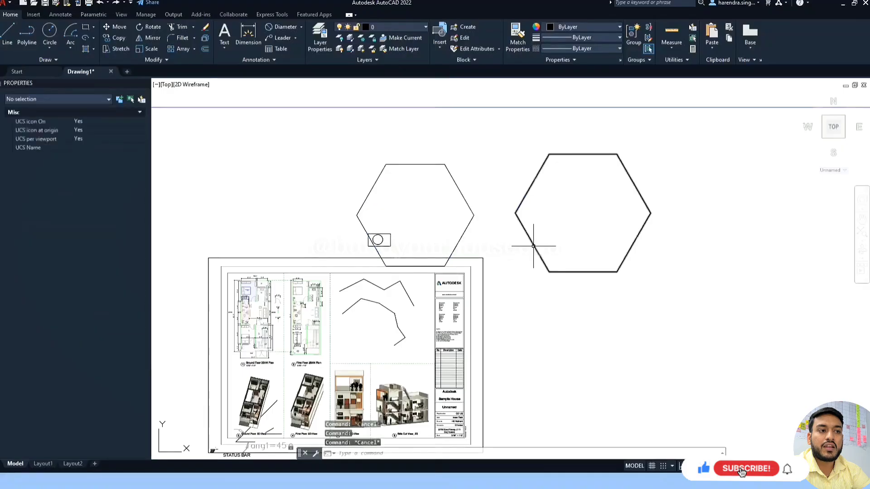
pyautogui.click(533, 246)
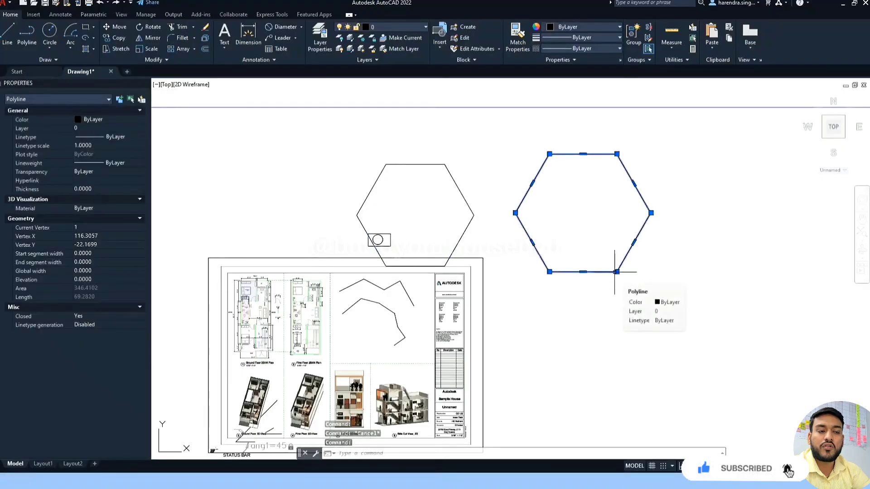
pyautogui.press('Escape')
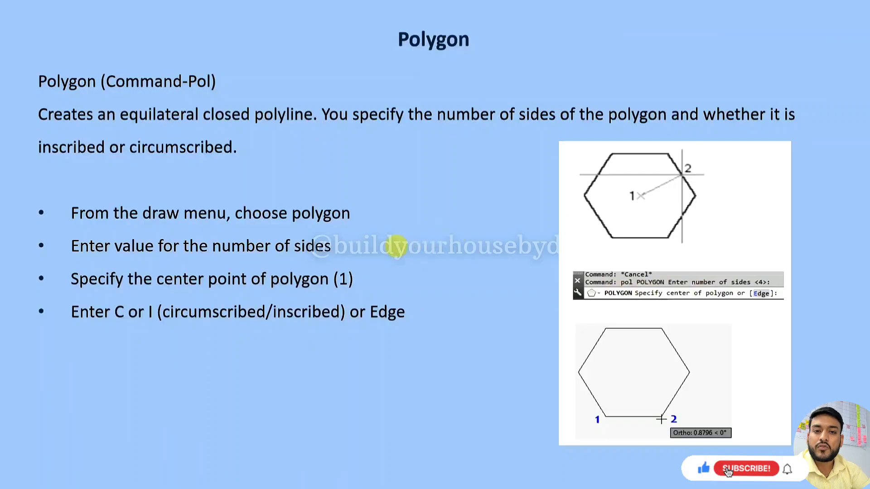
pyautogui.click(442, 229)
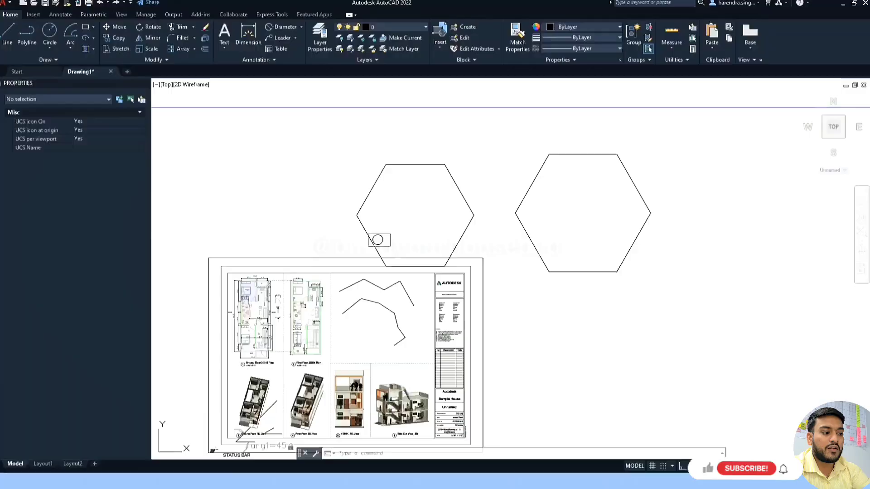
# - Draw a wide rectangle by two opposite corners in the empty area left of the inscribed hexagon, above the drawing sheet
pyautogui.scroll(4, 301, 214)
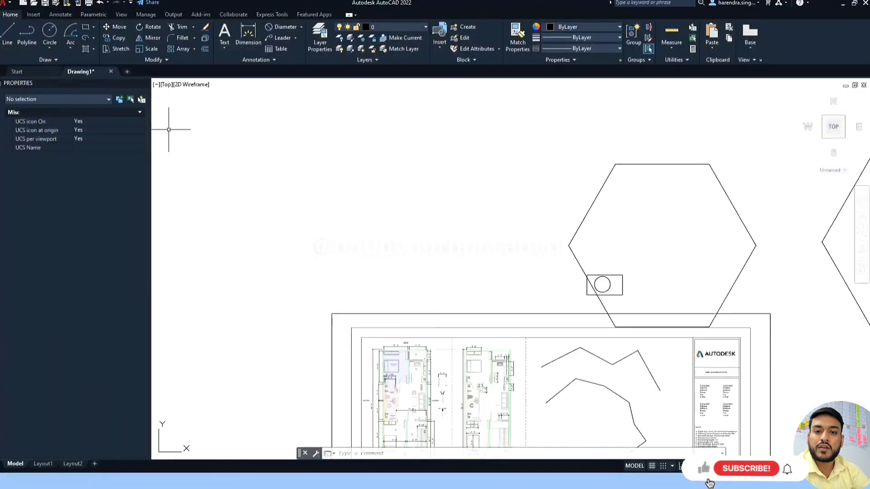
pyautogui.click(97, 27)
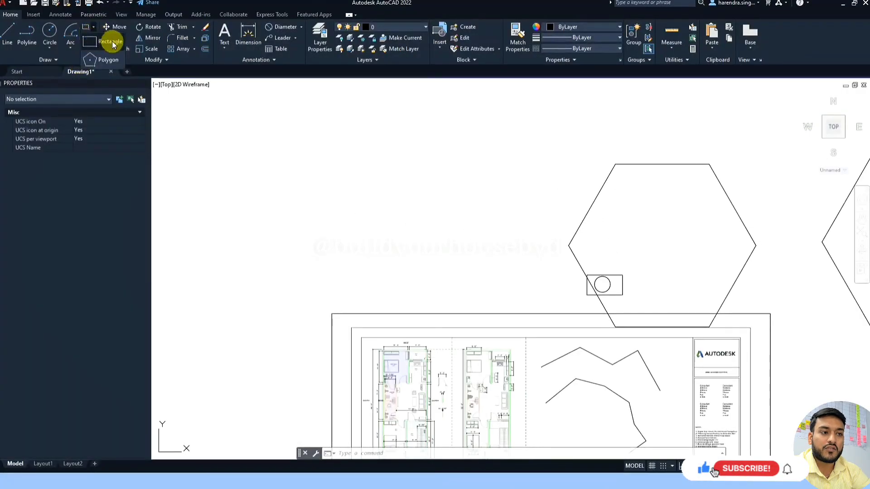
pyautogui.click(109, 37)
pyautogui.click(295, 156)
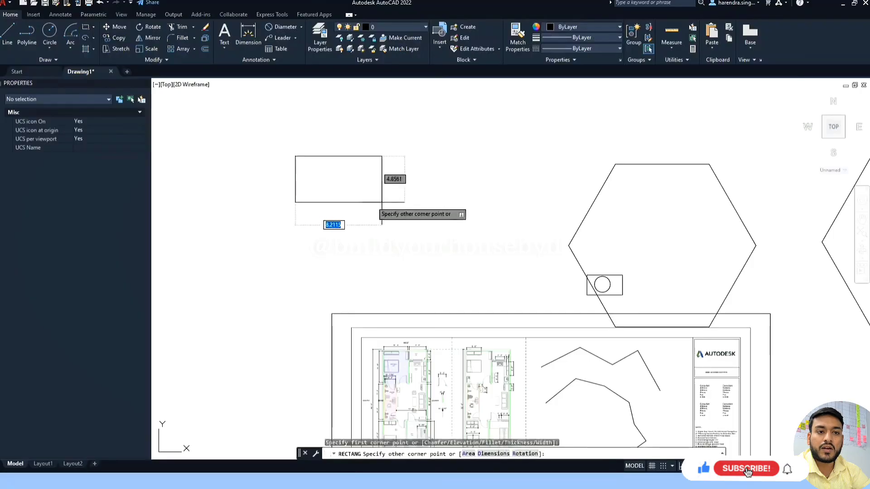
pyautogui.click(431, 204)
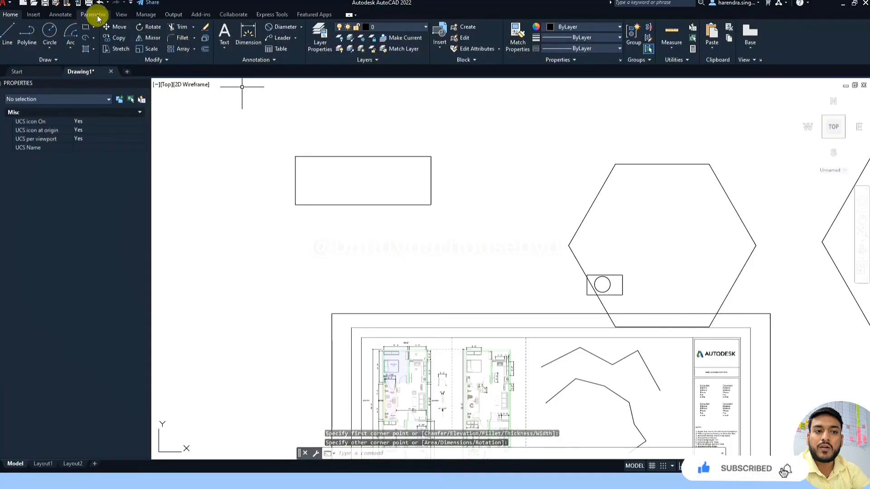
# - Try to draw a rectangle with its first corner at coordinates 1,1 and Ortho mode switched on
pyautogui.click(343, 118)
pyautogui.press('Escape')
pyautogui.press('Escape')
pyautogui.write('R')
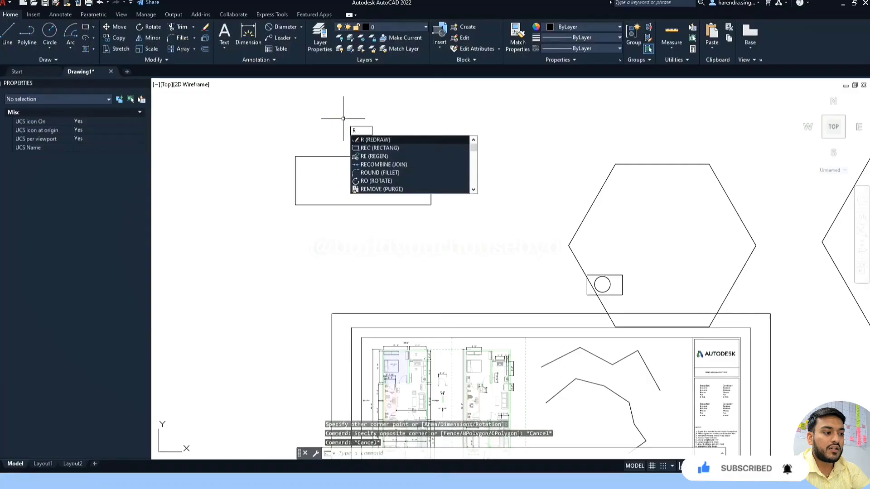
pyautogui.write('EC')
pyautogui.press('Return')
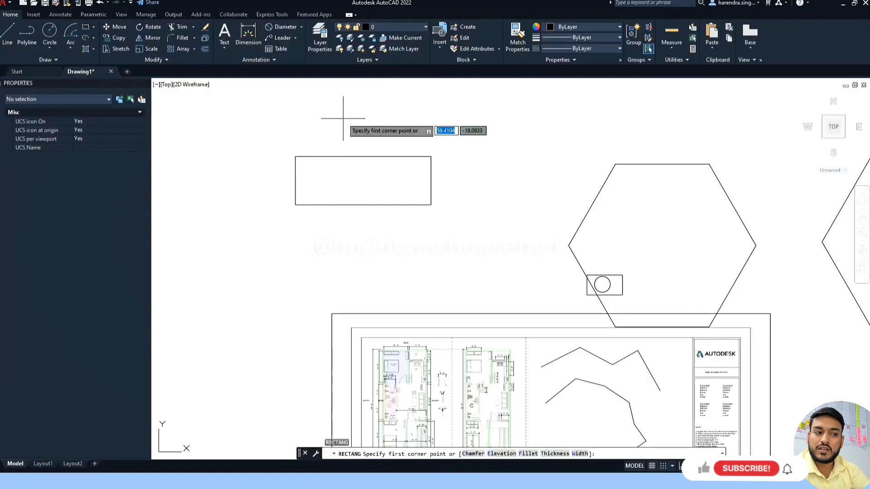
pyautogui.press('F8')
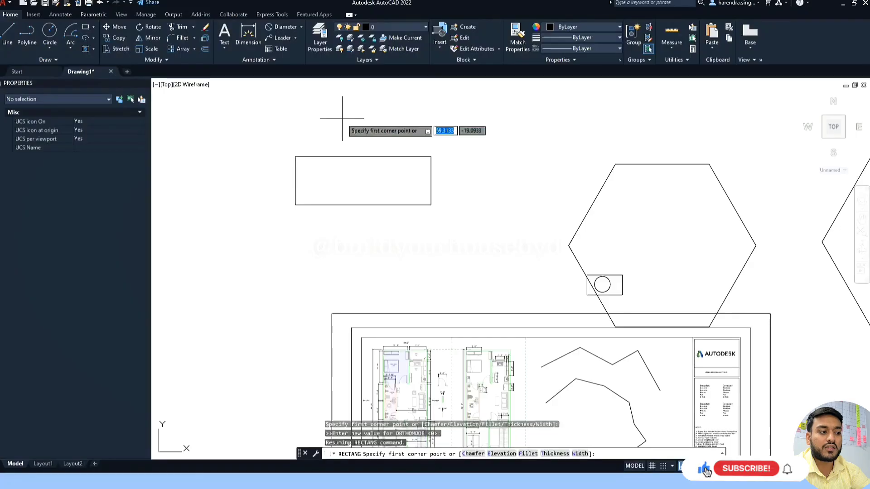
pyautogui.write('1,1')
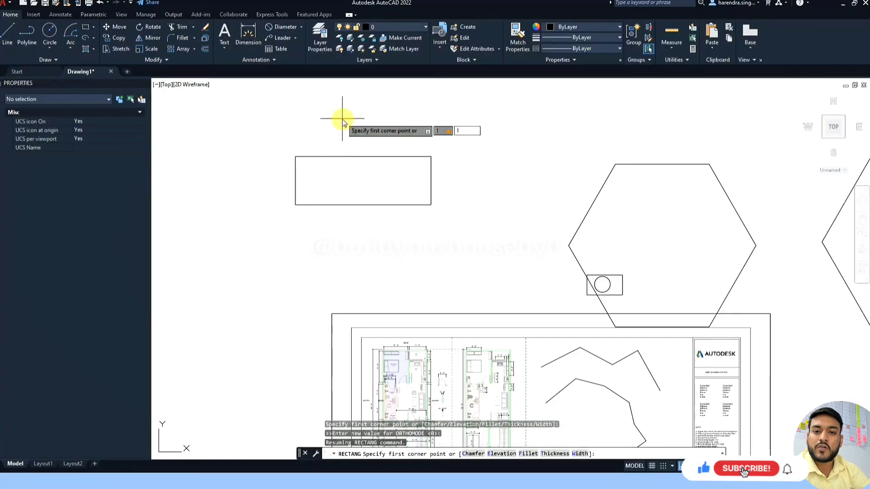
pyautogui.press('Return')
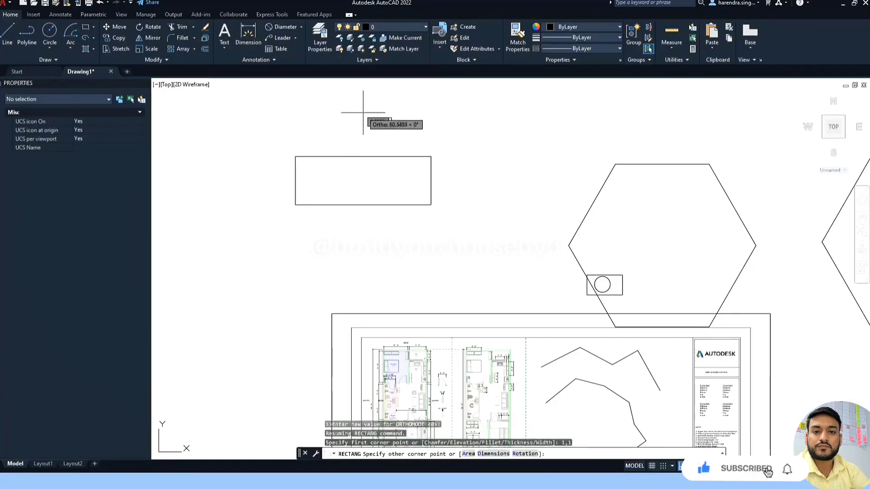
pyautogui.scroll(2, 361, 116)
pyautogui.click(397, 194)
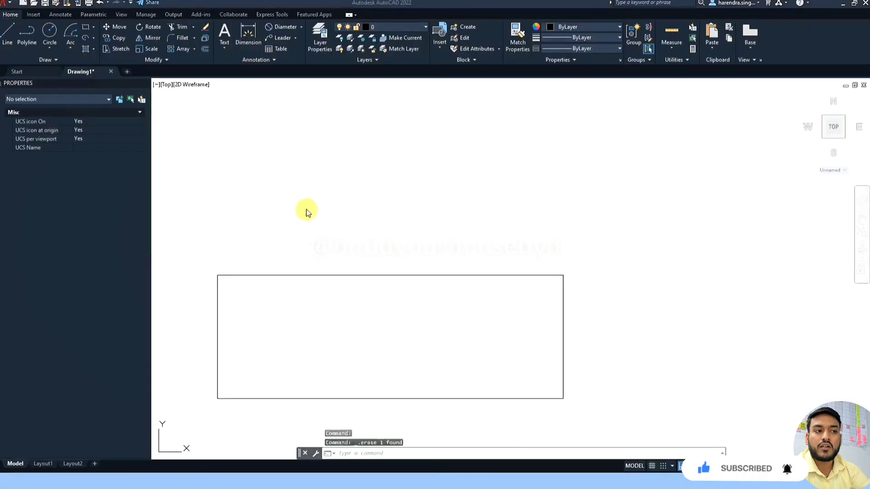
pyautogui.click(342, 184)
pyautogui.click(325, 167)
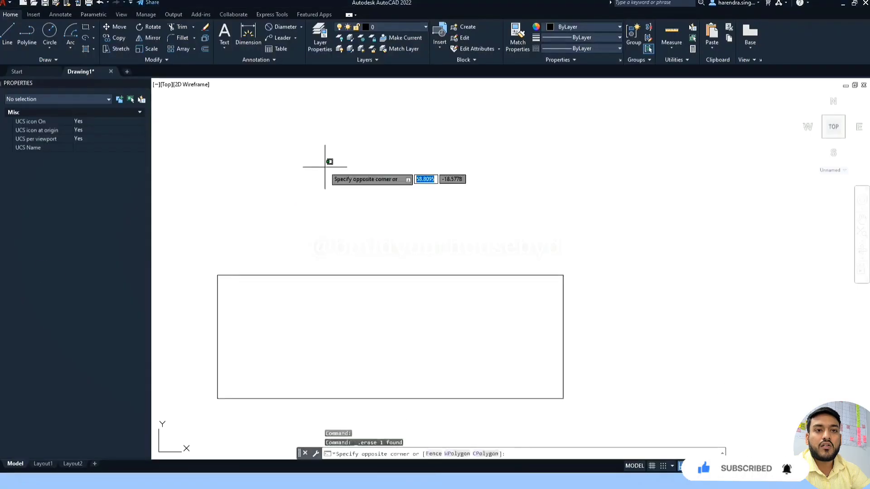
pyautogui.click(317, 175)
pyautogui.press('Delete')
pyautogui.press('Escape')
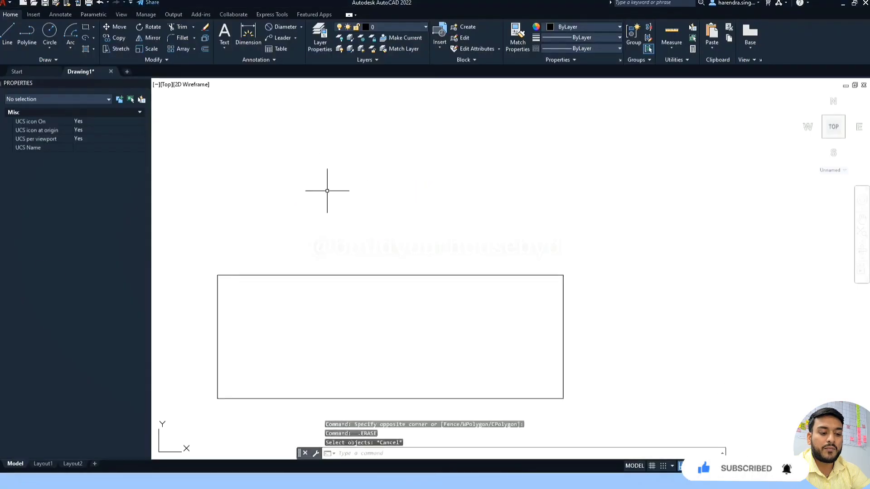
# - Draw a 1 by 1 square in the empty area above the wide rectangle
pyautogui.write('REC')
pyautogui.press('Return')
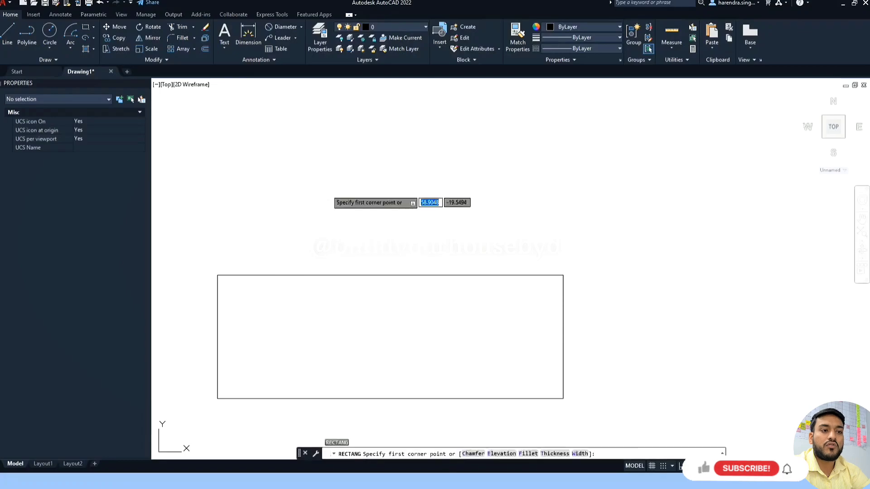
pyautogui.click(327, 194)
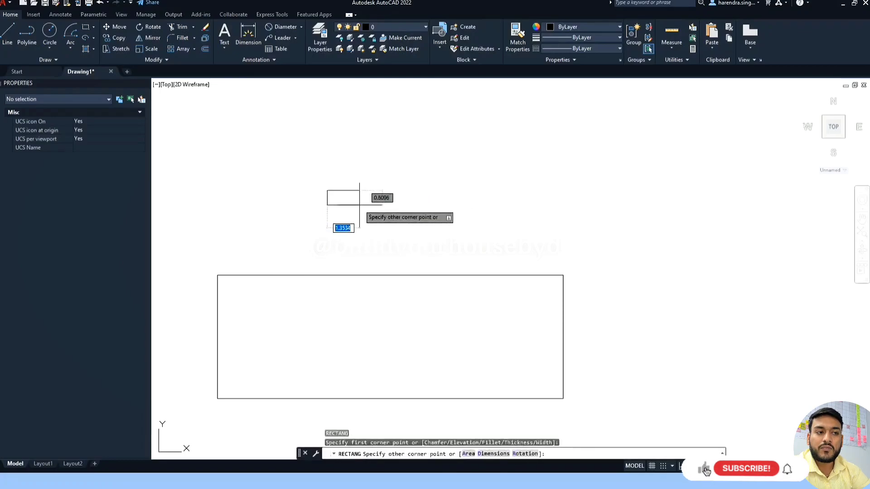
pyautogui.write('1')
pyautogui.press('Tab')
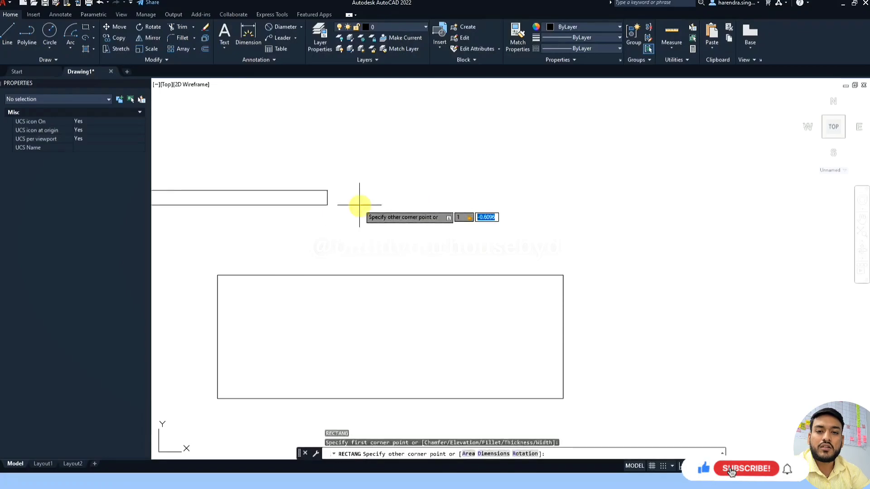
pyautogui.write('1')
pyautogui.press('Return')
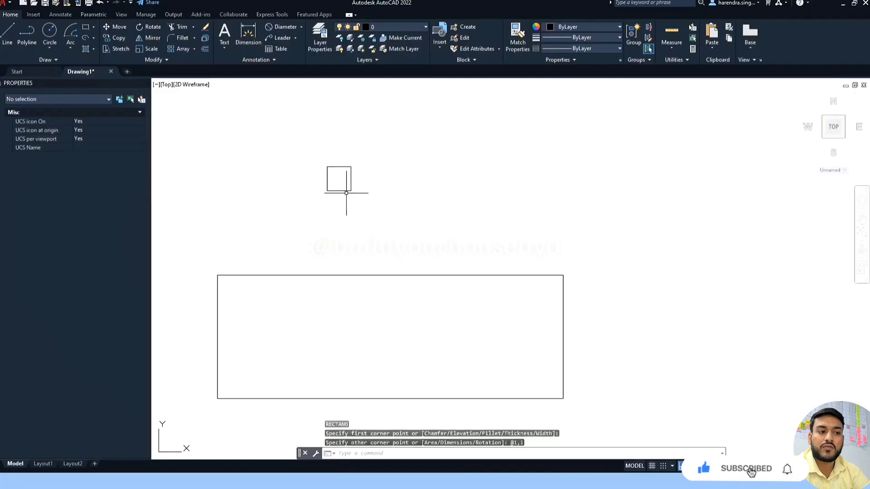
pyautogui.press('Escape')
# - Measure the length of the small square's right side with the Distance command
pyautogui.scroll(2, 342, 190)
pyautogui.scroll(2, 343, 190)
pyautogui.write('di')
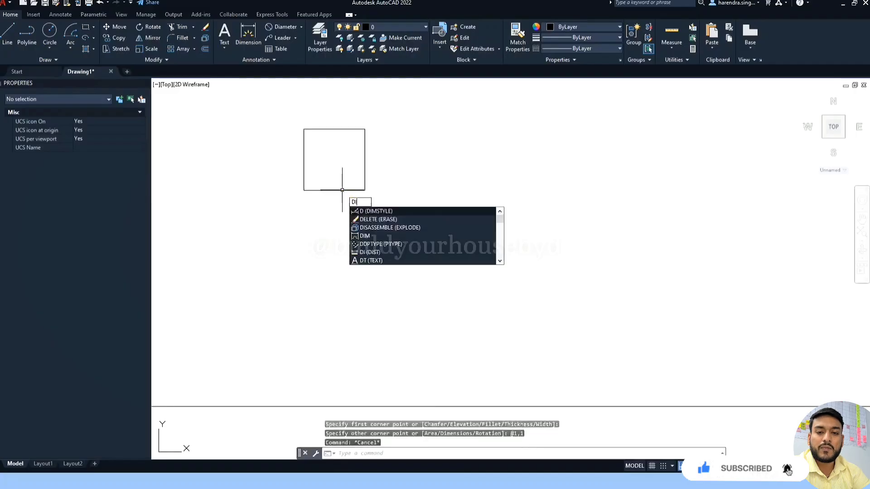
pyautogui.press('Return')
pyautogui.click(363, 130)
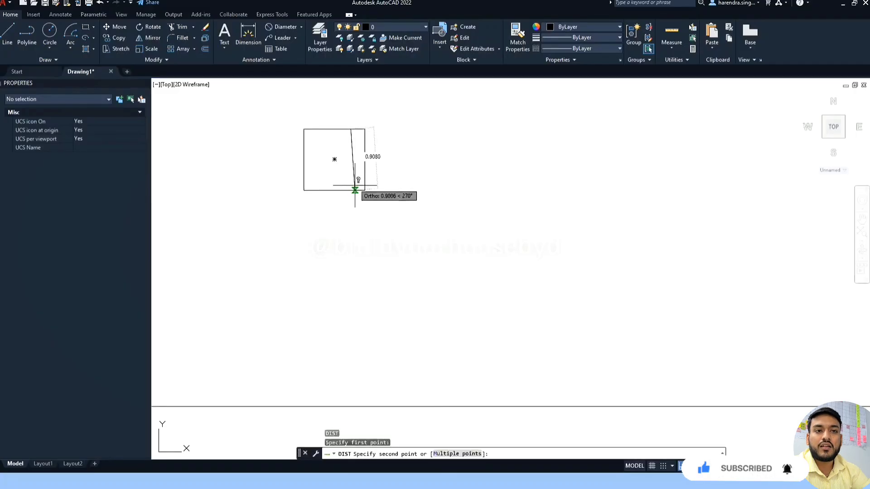
pyautogui.click(362, 189)
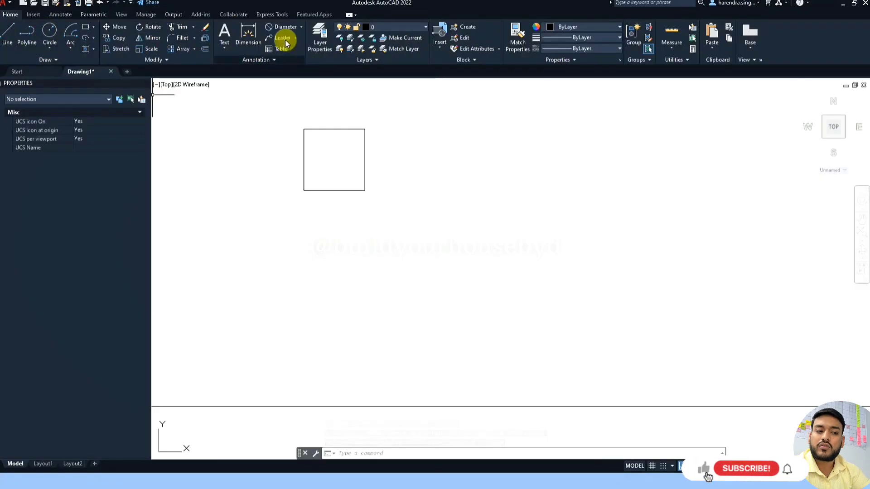
# - Dimension the small square's width above it and its height to its right
pyautogui.click(244, 43)
pyautogui.click(303, 190)
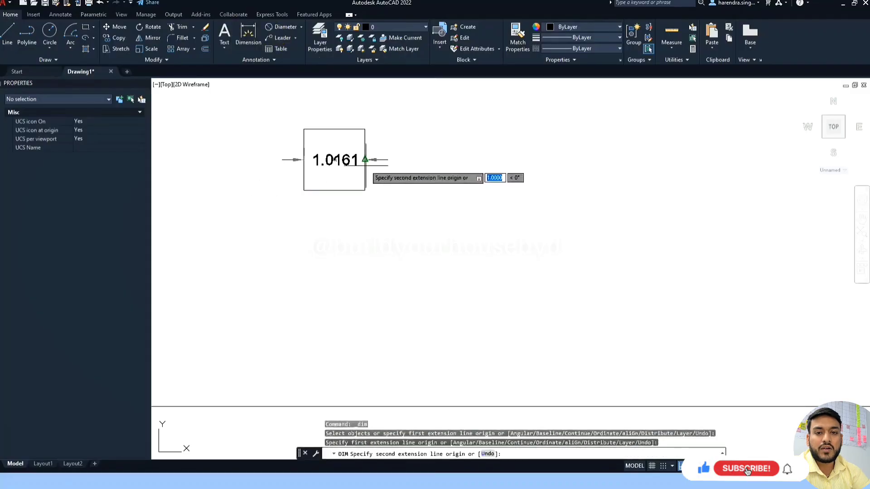
pyautogui.click(365, 159)
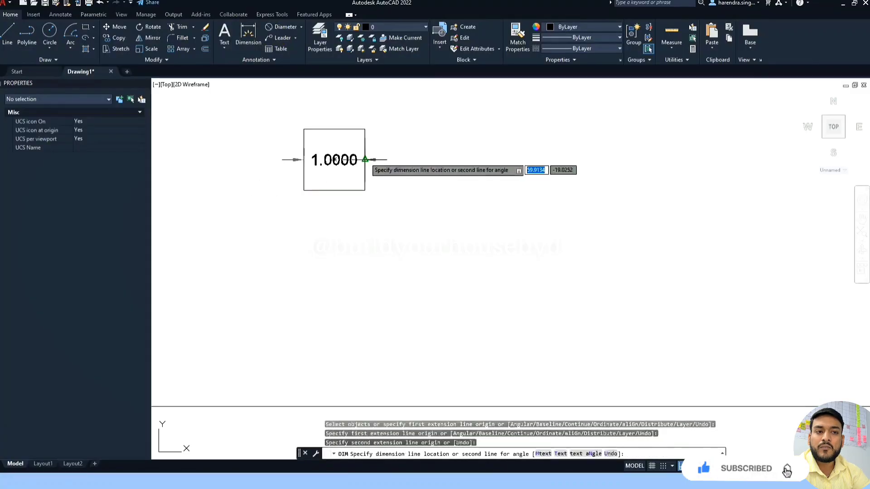
pyautogui.click(368, 97)
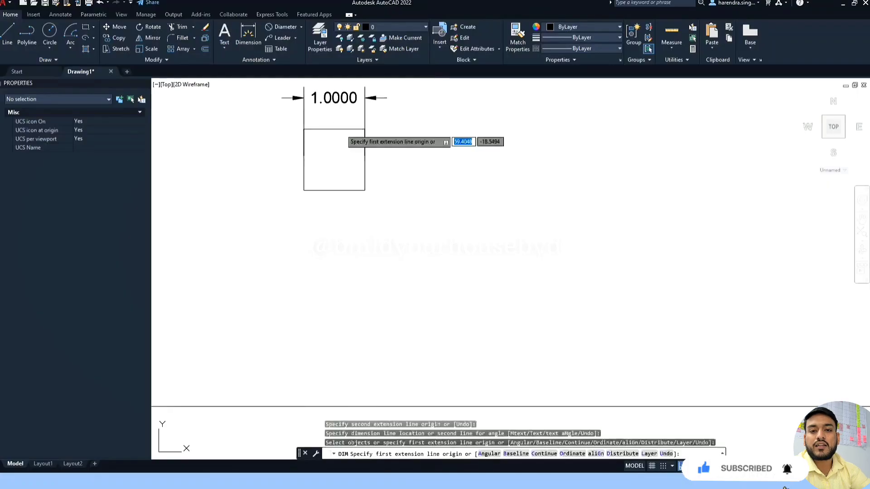
pyautogui.click(335, 130)
pyautogui.click(334, 190)
pyautogui.click(428, 186)
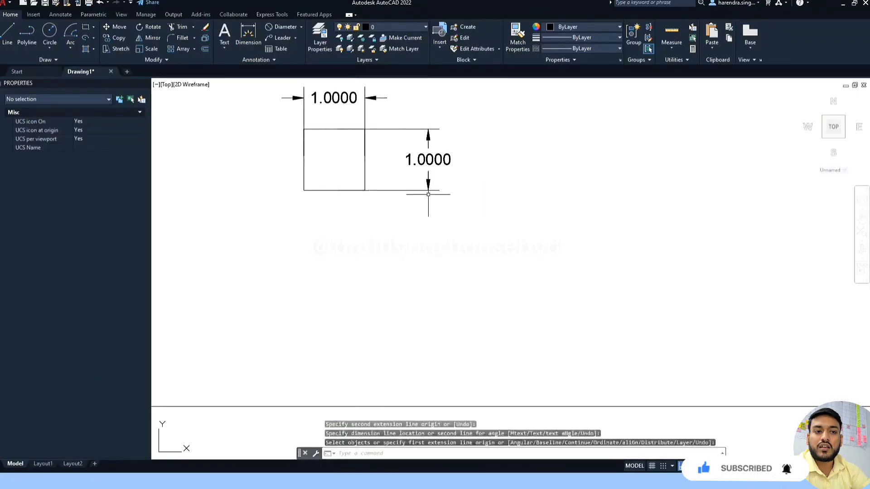
pyautogui.press('Escape')
# - Draw a rectangle 1 unit wide and 2 units high, starting from a corner just below the dimensioned square
pyautogui.scroll(-2, 389, 248)
pyautogui.write('REC')
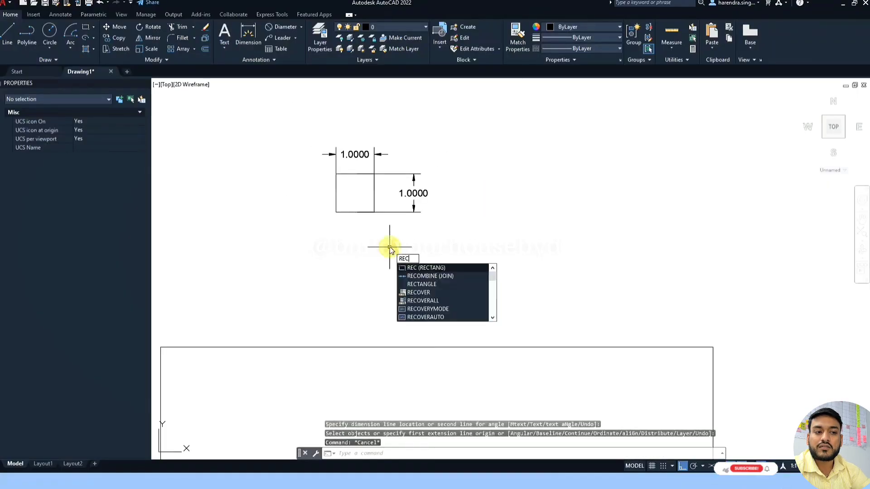
pyautogui.press('Return')
pyautogui.click(389, 246)
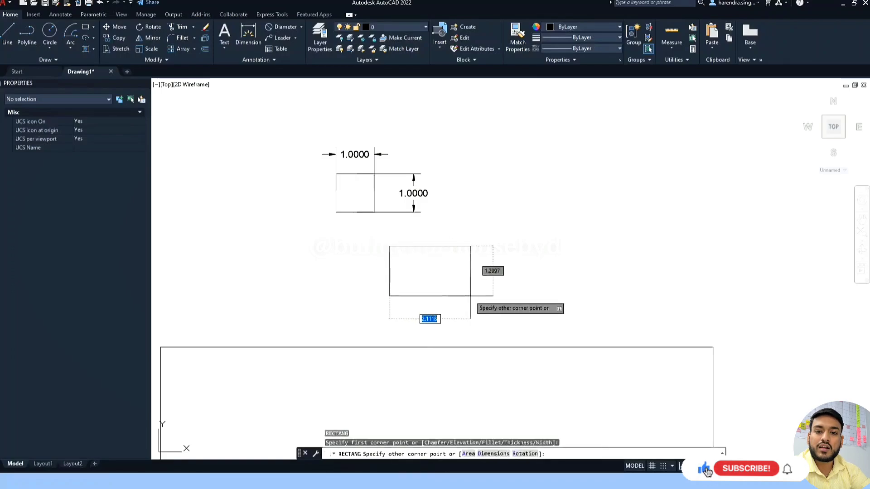
pyautogui.write('1')
pyautogui.write(',2')
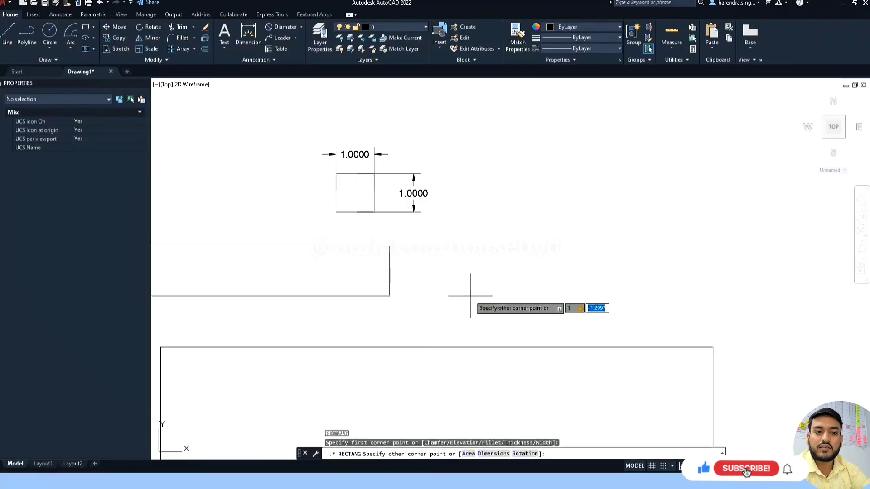
pyautogui.press('Return')
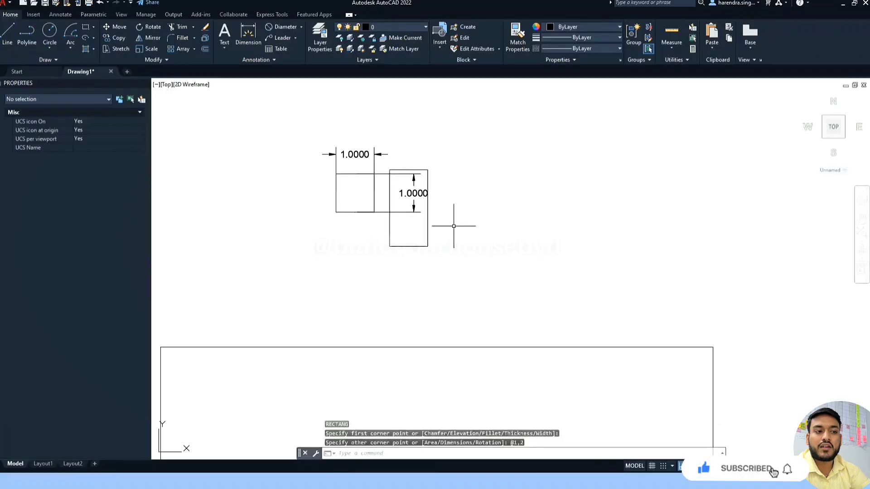
pyautogui.press('Escape')
# - Move the 1 by 2 rectangle horizontally about 2.41 units to the right, clear of the square's dimensions
pyautogui.click(408, 246)
pyautogui.moveTo(408, 249)
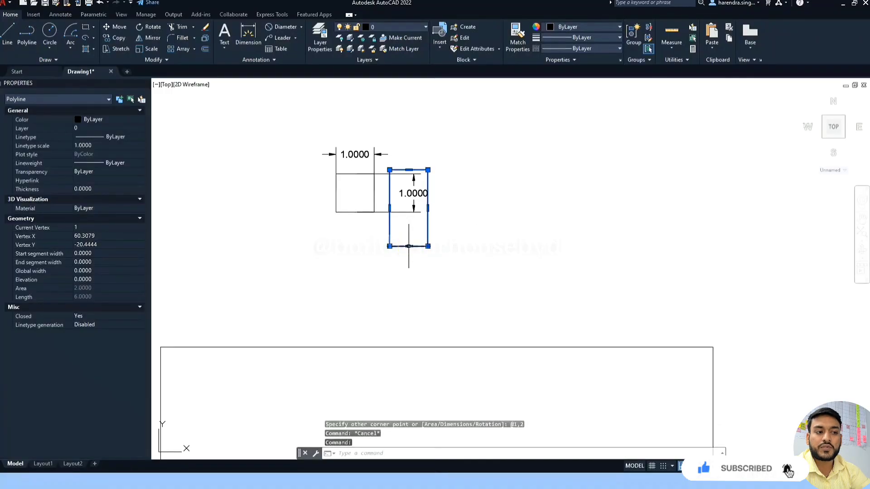
pyautogui.write('MV')
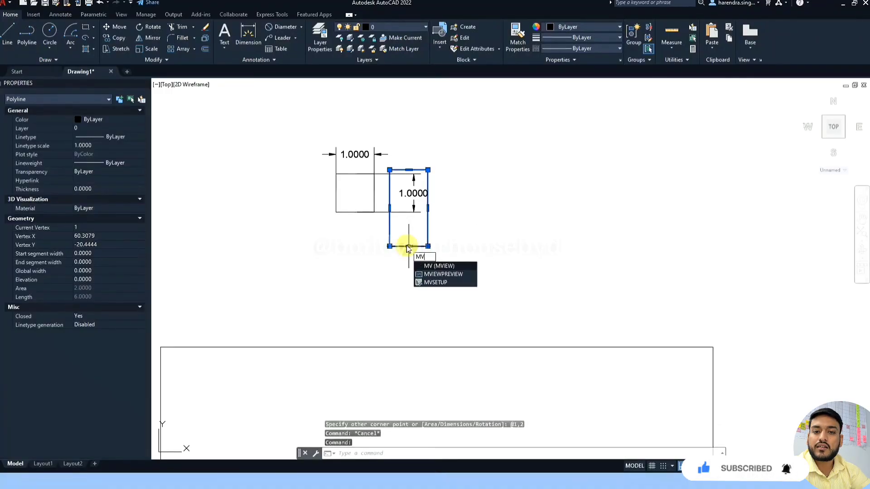
pyautogui.press('BackSpace')
pyautogui.press('Return')
pyautogui.click(409, 246)
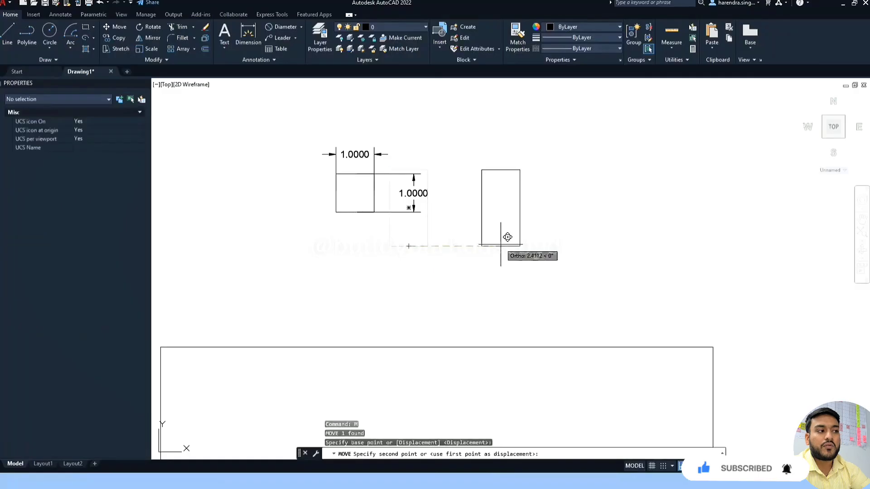
pyautogui.click(501, 244)
pyautogui.press('Escape')
pyautogui.press('Escape')
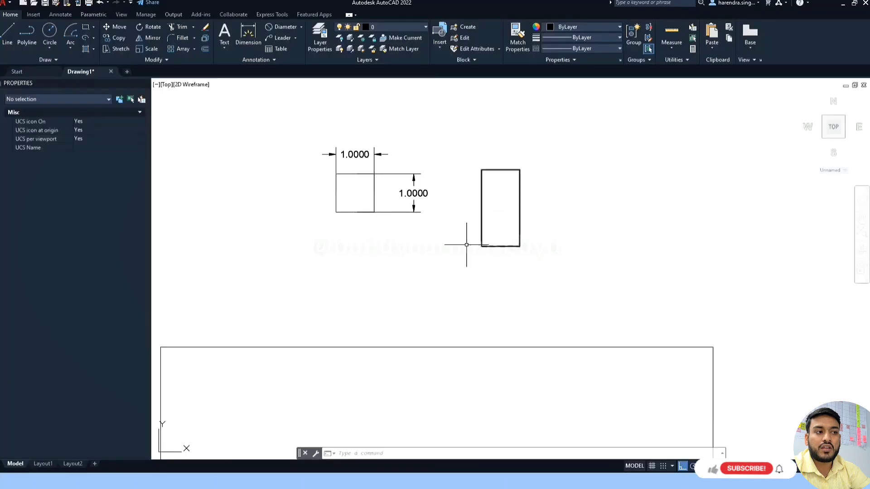
# - Turn on the grid display in the drawing area
pyautogui.press('Escape')
pyautogui.press('Escape')
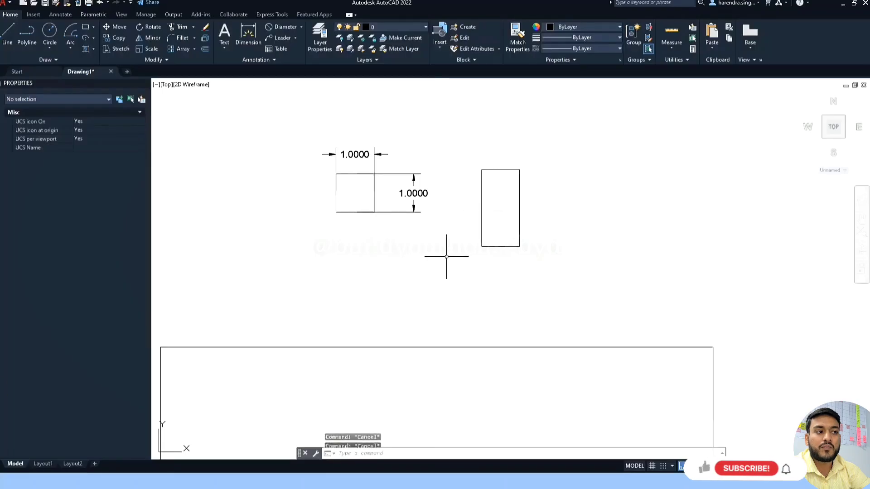
pyautogui.click(447, 255)
pyautogui.press('F7')
# - Move the 1 by 2 rectangle by its bottom midpoint to the grid point 65,-20.5 with grid snap on and Ortho off
pyautogui.click(508, 248)
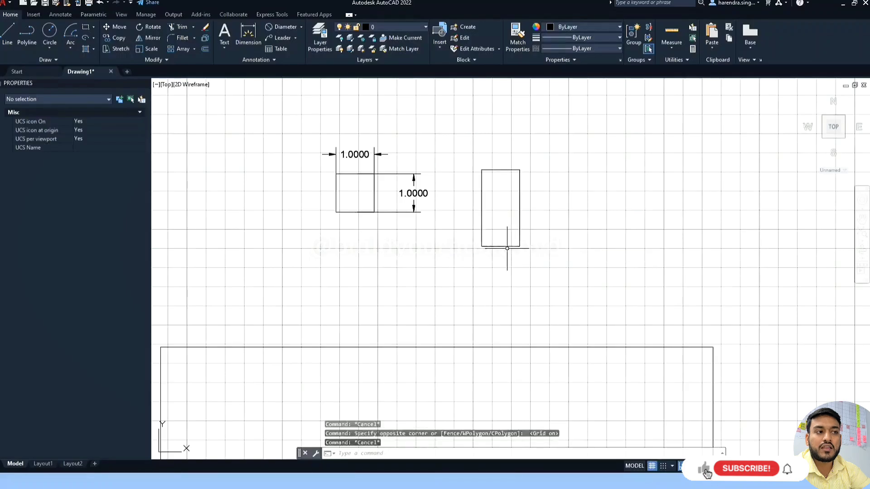
pyautogui.scroll(5, 508, 247)
pyautogui.write('MV')
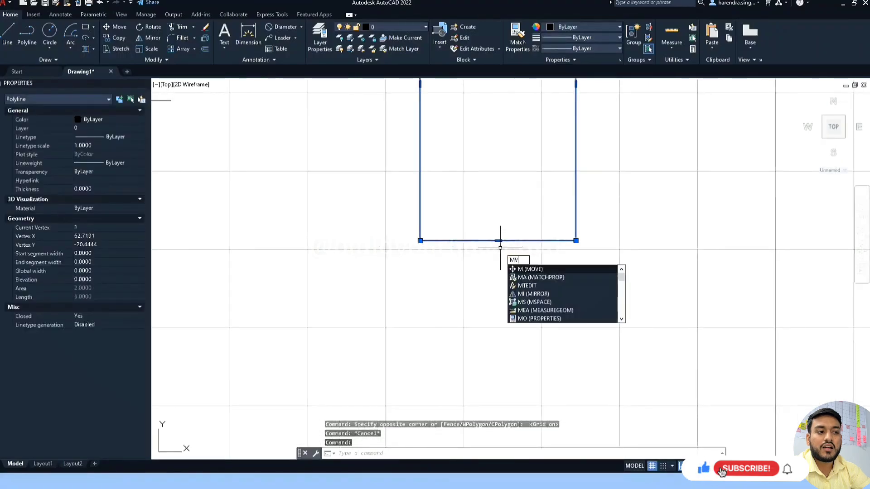
pyautogui.press('Return')
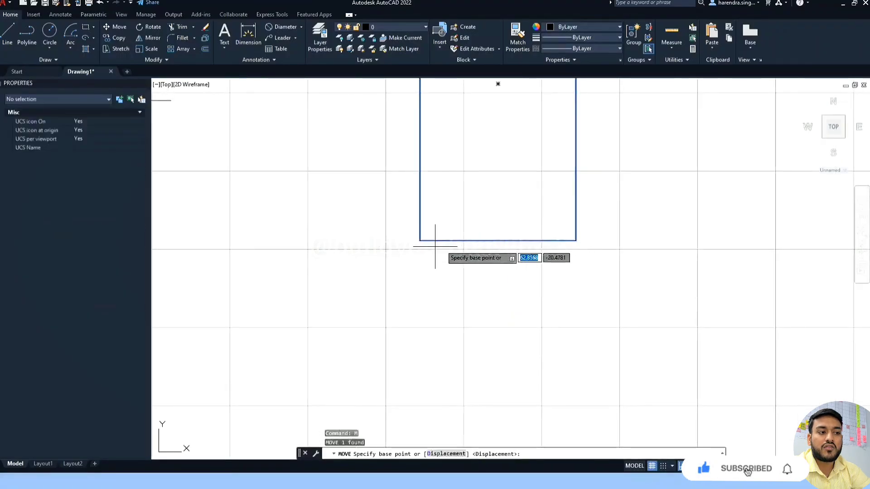
pyautogui.click(498, 241)
pyautogui.scroll(-4, 498, 240)
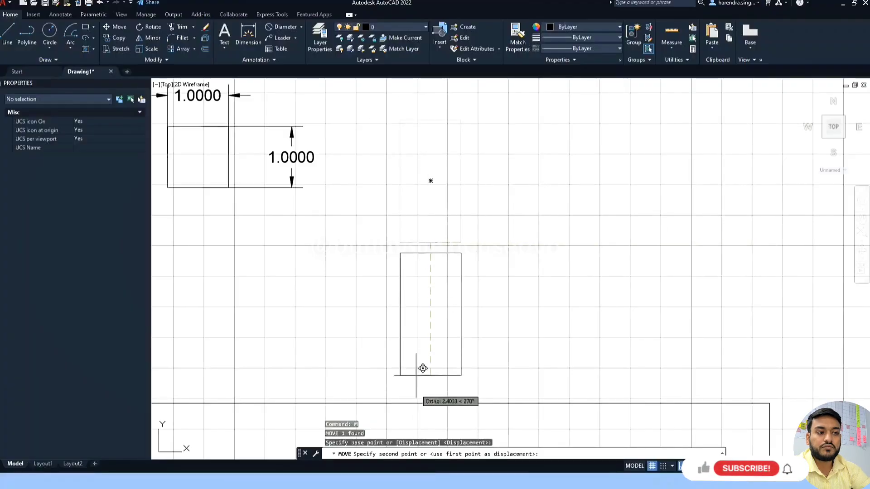
pyautogui.press('F9')
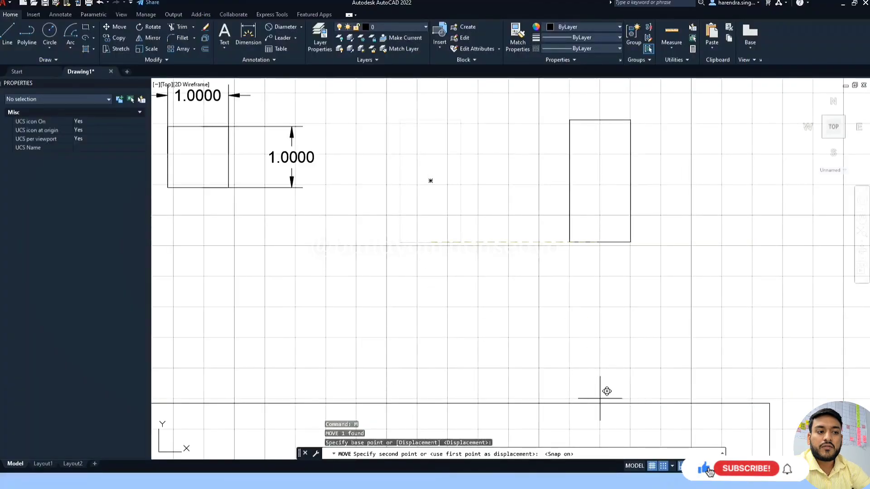
pyautogui.press('F8')
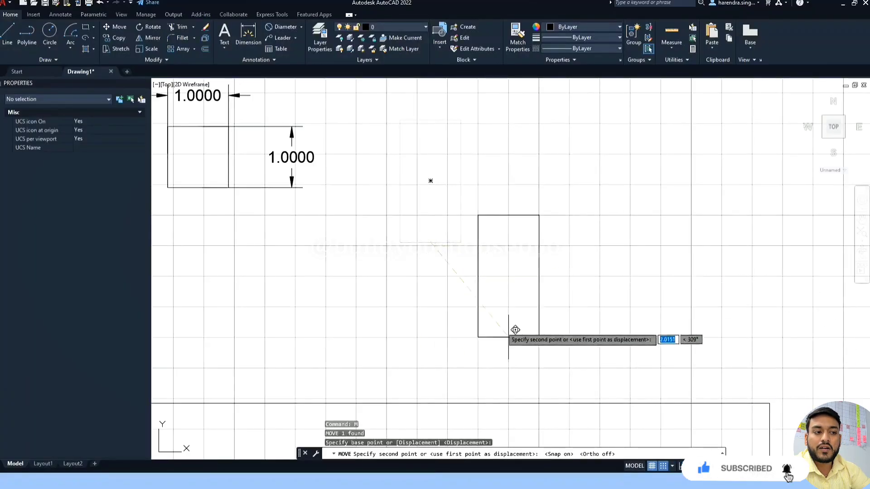
pyautogui.click(546, 239)
pyautogui.press('Escape')
pyautogui.click(555, 245)
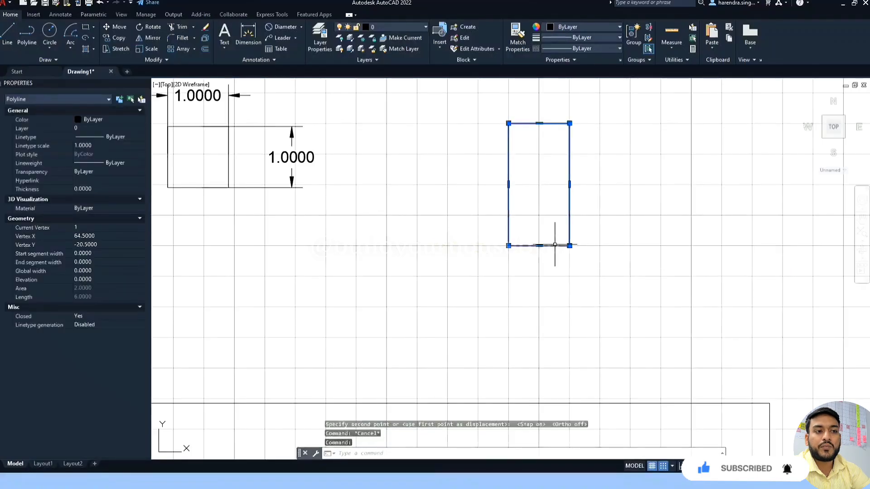
pyautogui.write('m')
pyautogui.press('Return')
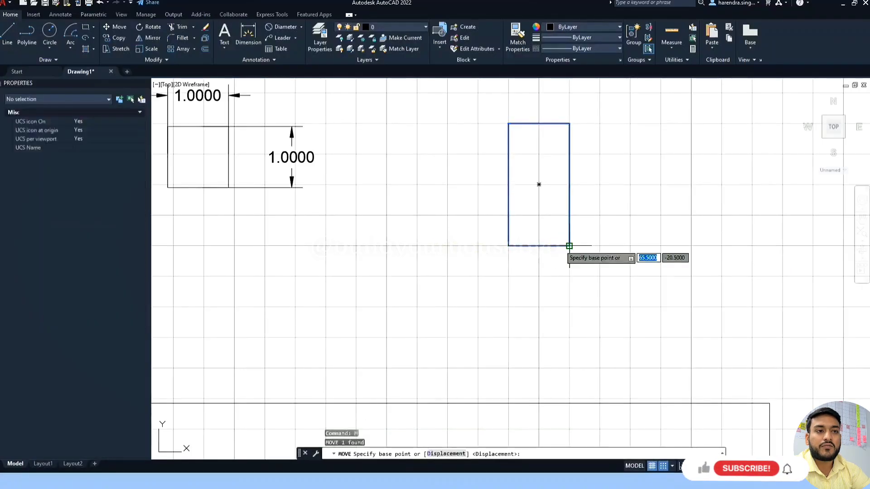
pyautogui.click(570, 246)
pyautogui.press('Escape')
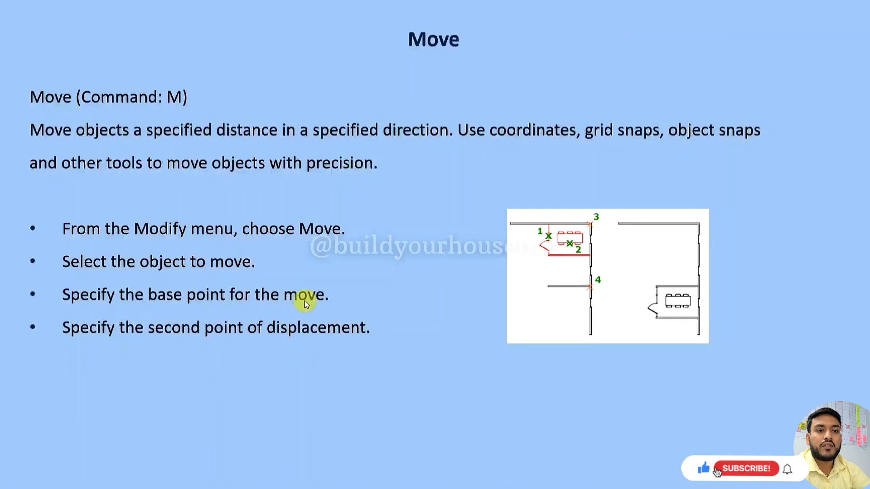
pyautogui.click(304, 303)
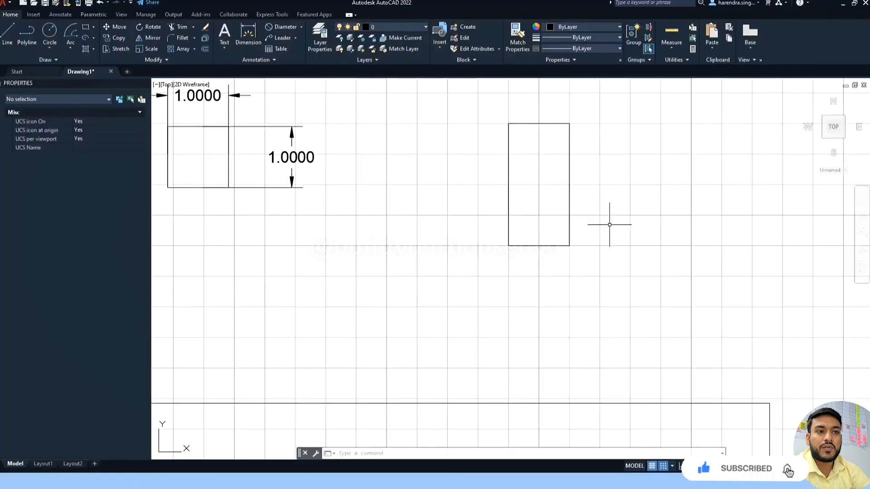
# - Copy the 1 by 2 rectangle from its lower-left corner to a grid point about 3 units to the right
pyautogui.click(558, 246)
pyautogui.write('CO')
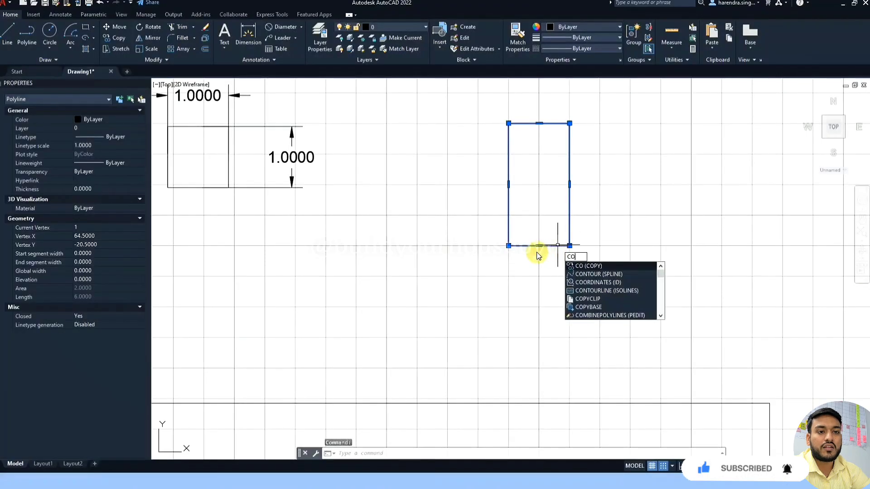
pyautogui.press('Return')
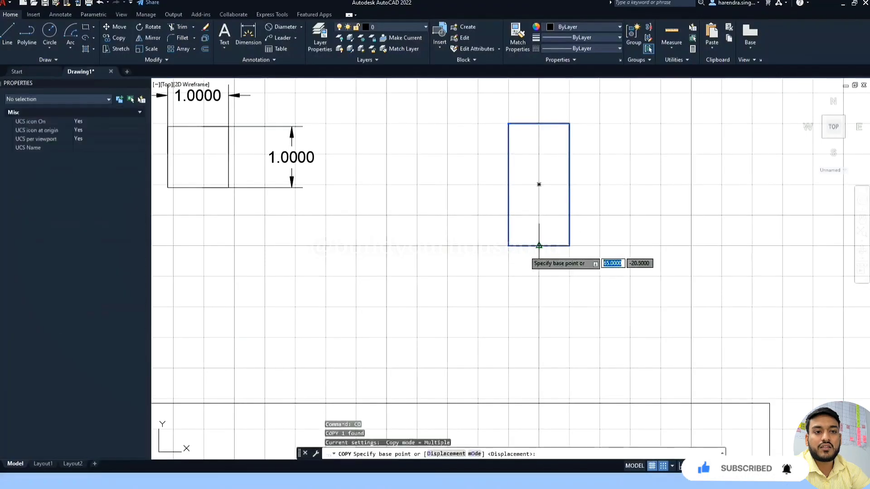
pyautogui.click(508, 246)
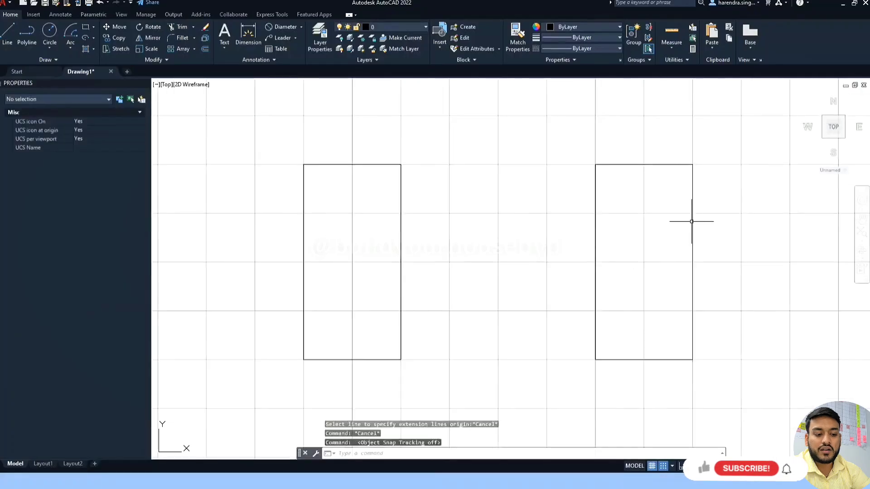
pyautogui.click(697, 218)
pyautogui.press('Escape')
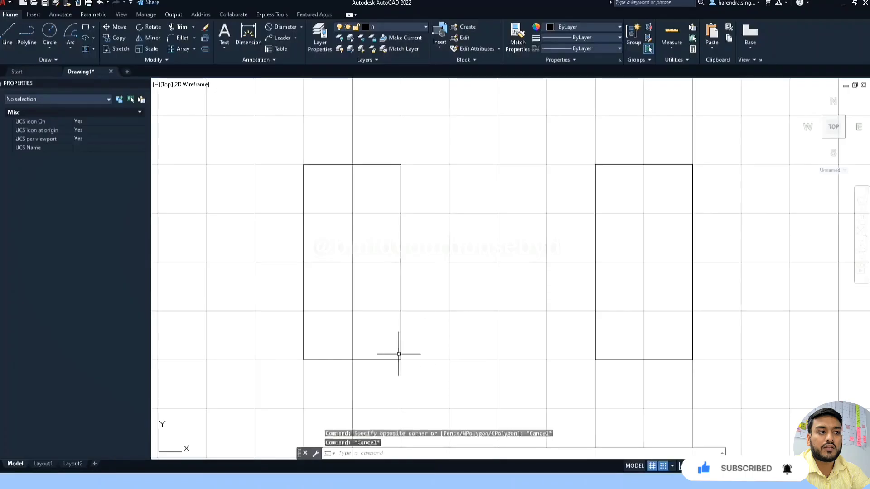
pyautogui.click(401, 358)
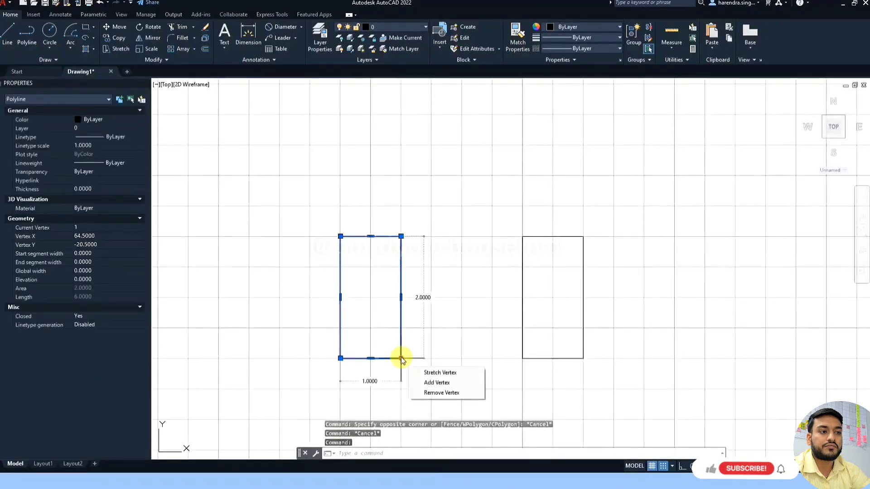
pyautogui.scroll(-3, 473, 346)
pyautogui.press('Escape')
# - Delete the width and height dimensions of the small square
pyautogui.click(310, 291)
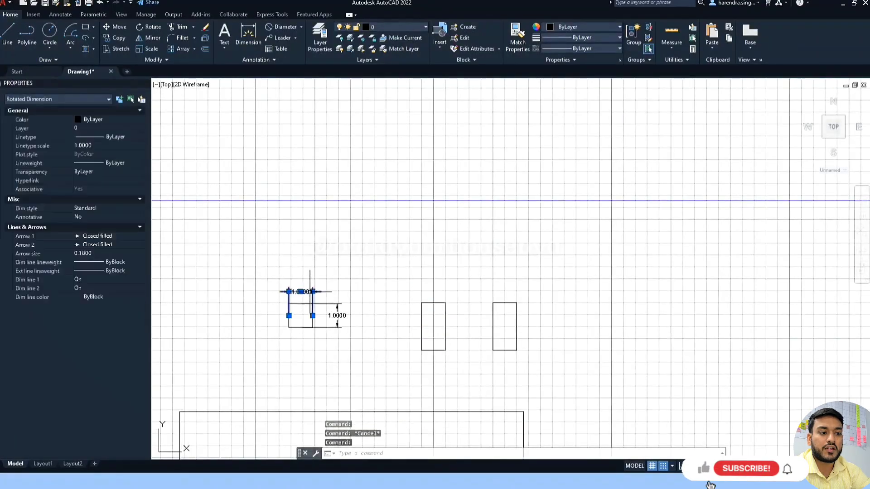
pyautogui.press('Delete')
pyautogui.click(310, 329)
pyautogui.press('Delete')
pyautogui.scroll(5, 310, 329)
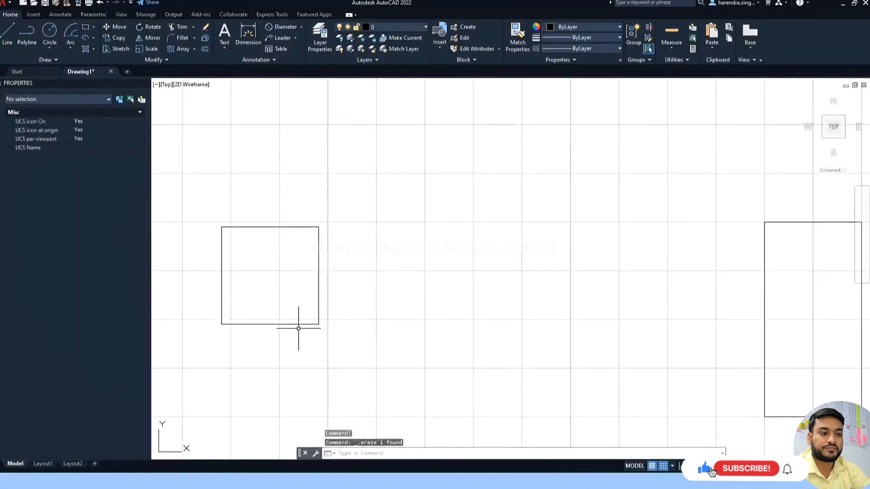
pyautogui.click(302, 325)
pyautogui.write('co')
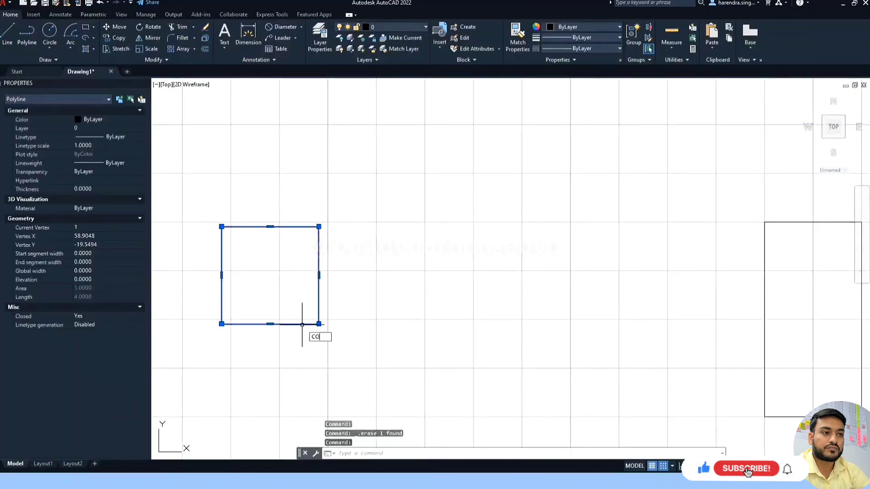
pyautogui.press('Return')
pyautogui.write('o')
pyautogui.press('Return')
pyautogui.press('Escape')
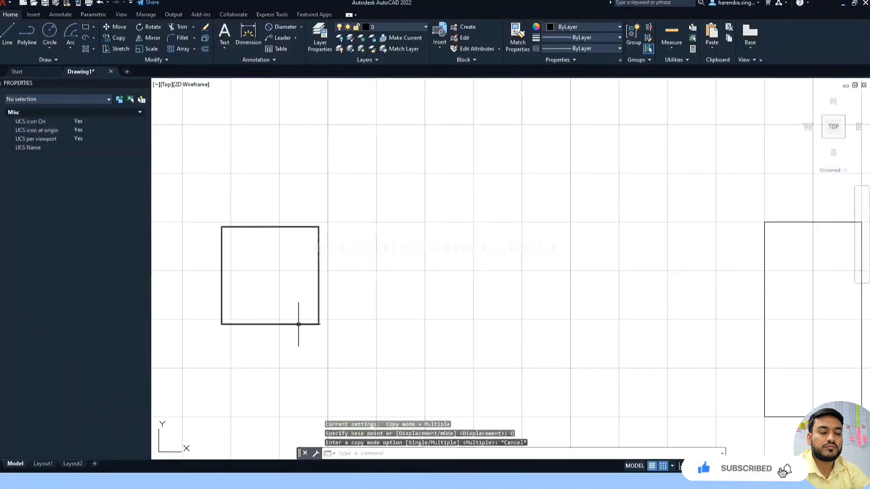
# - Start copying the small square, with object snap and object snap tracking on and grid snap off
pyautogui.write('co')
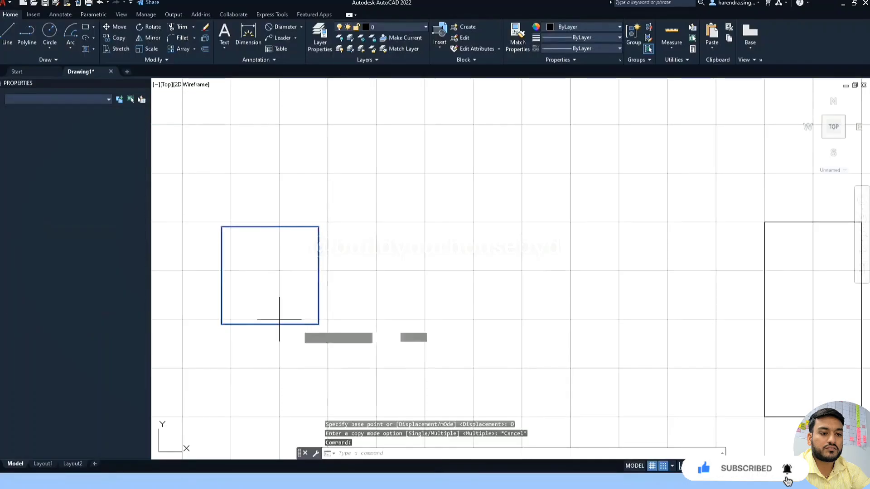
pyautogui.press('Return')
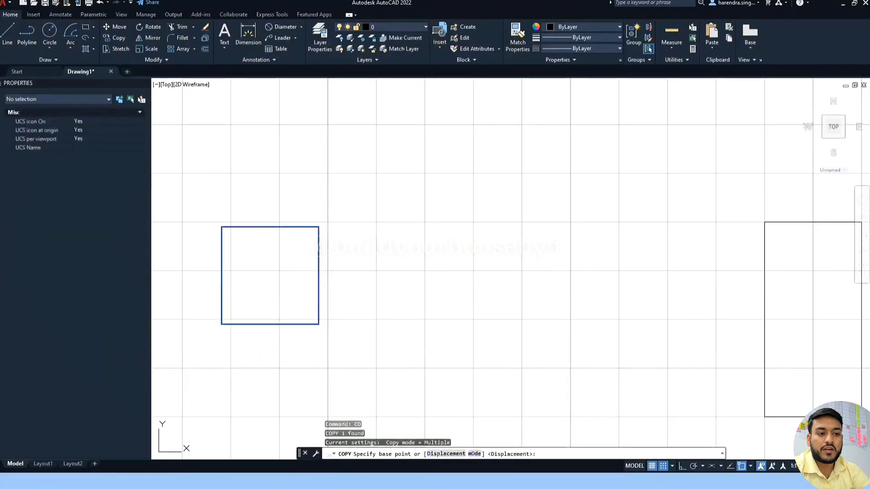
pyautogui.press('F3')
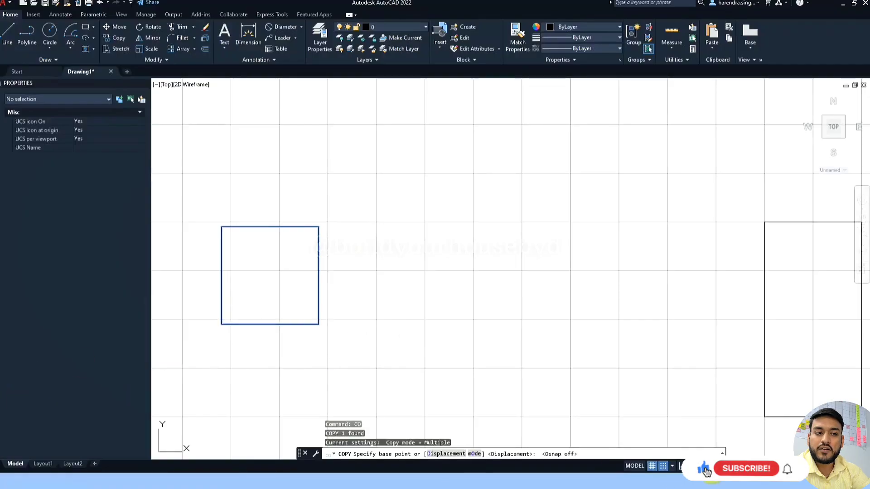
pyautogui.press('F8')
pyautogui.press('F3')
pyautogui.press('F11')
pyautogui.press('F10')
pyautogui.press('F10')
pyautogui.press('F9')
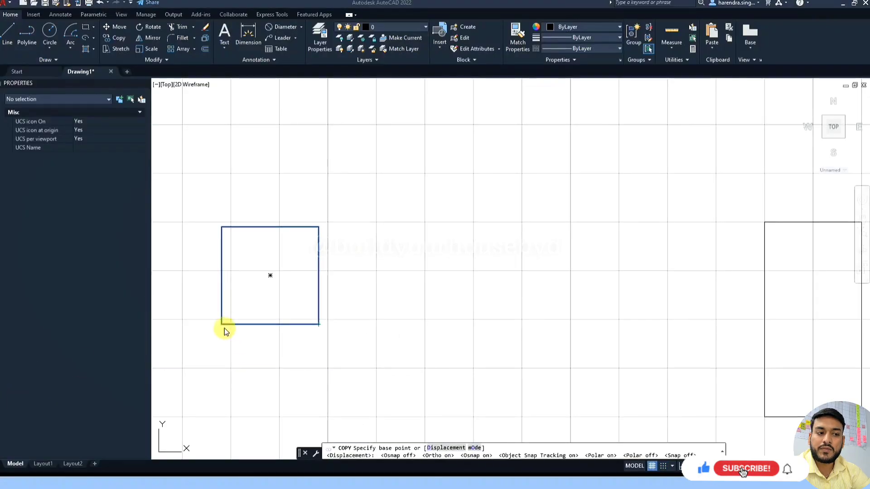
# - Copy the small square in Multiple mode from its lower-left corner, placing six copies freely above and to its right
pyautogui.click(474, 448)
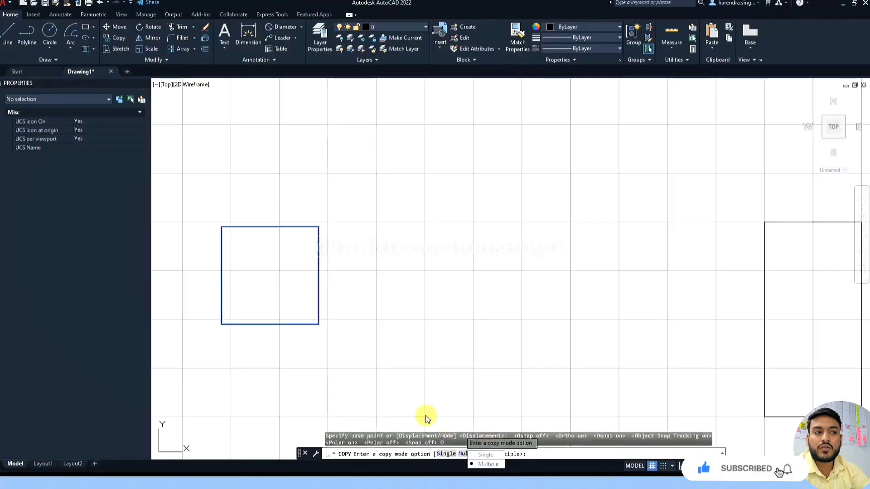
pyautogui.click(485, 463)
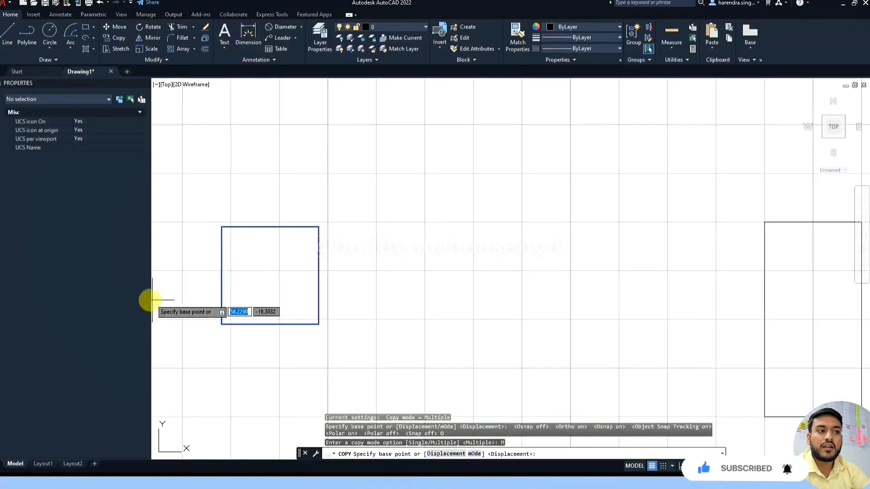
pyautogui.click(222, 324)
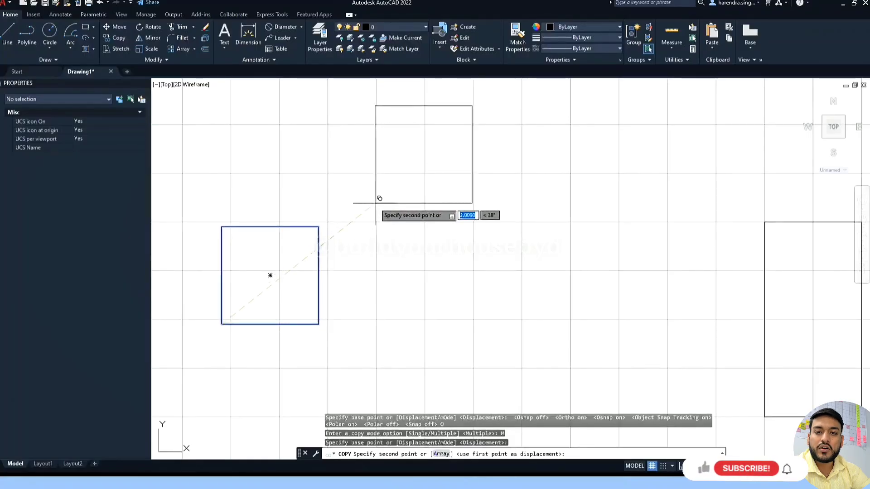
pyautogui.click(271, 204)
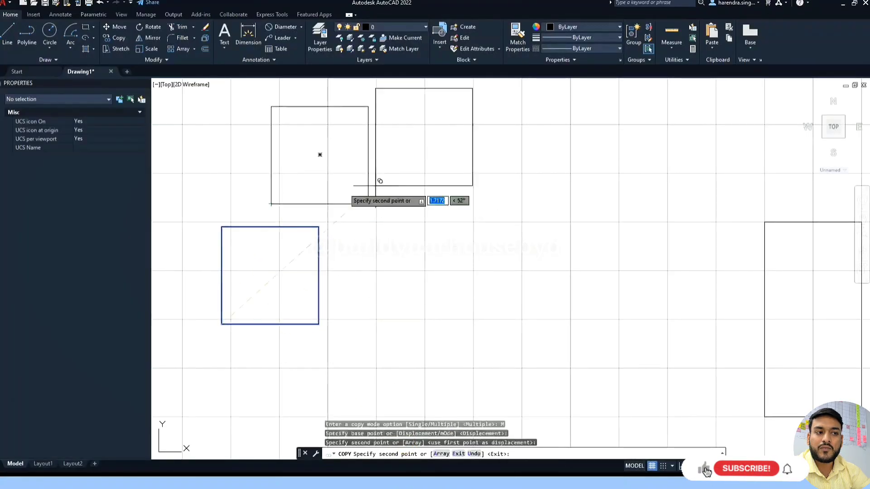
pyautogui.click(453, 184)
pyautogui.click(586, 174)
pyautogui.click(563, 343)
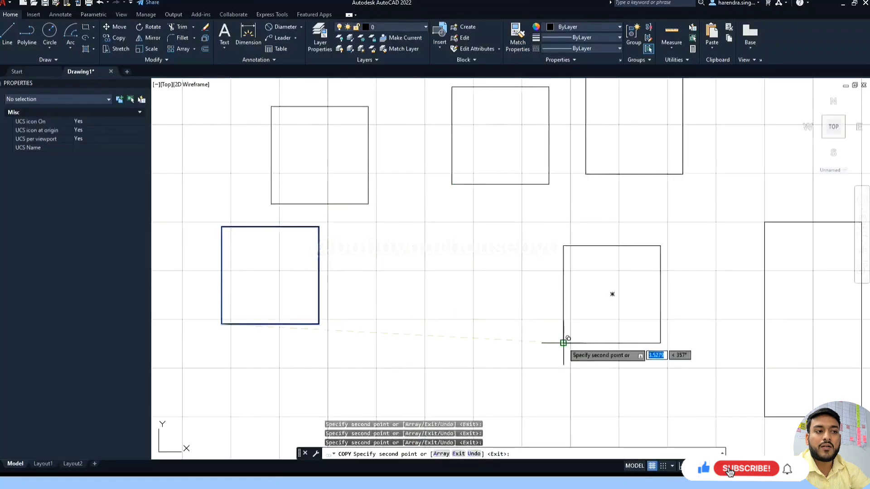
pyautogui.click(461, 364)
pyautogui.click(355, 359)
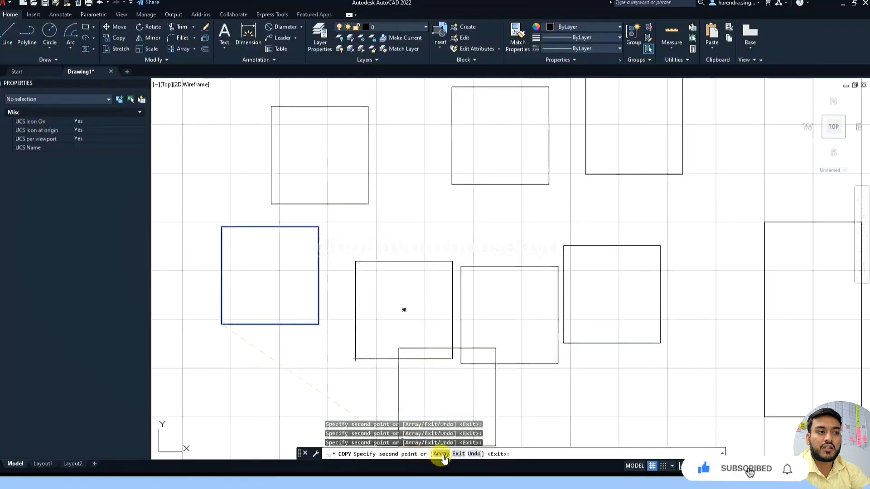
pyautogui.press('Escape')
pyautogui.scroll(-3, 313, 361)
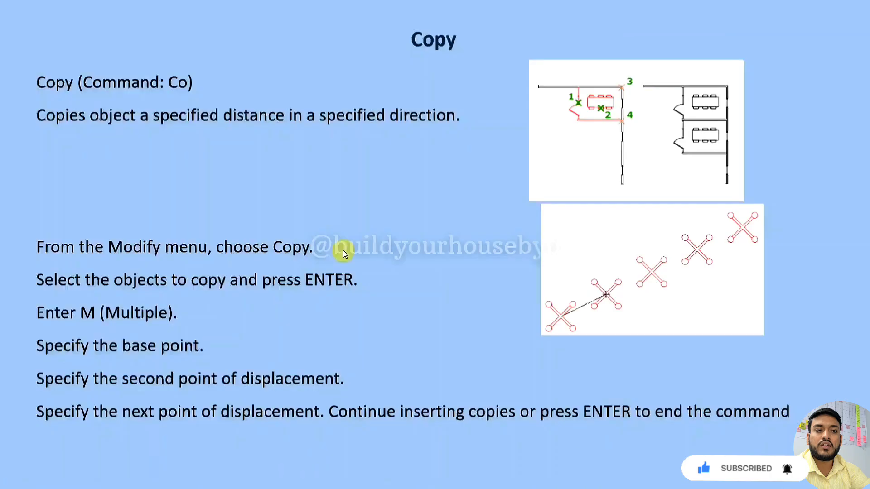
pyautogui.press('Right')
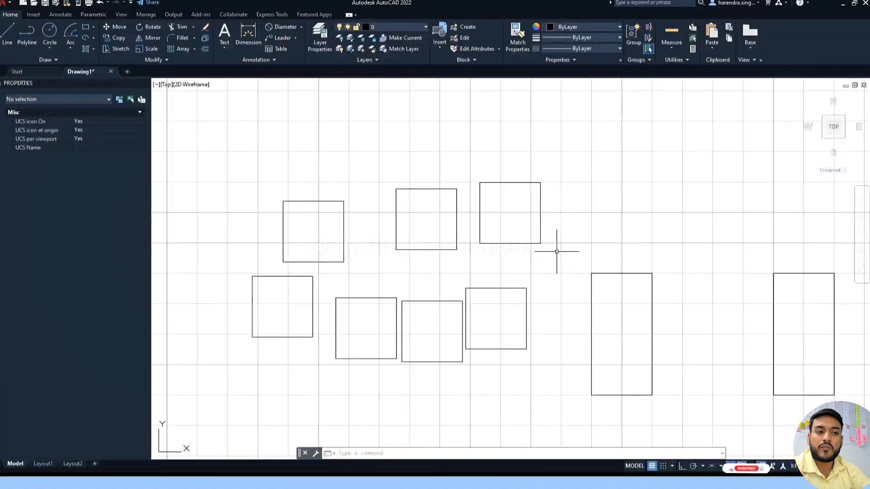
# - Try to rotate the upper-right square about its lower-left corner by picking the rotation angle in the drawing
pyautogui.click(518, 245)
pyautogui.press('Escape')
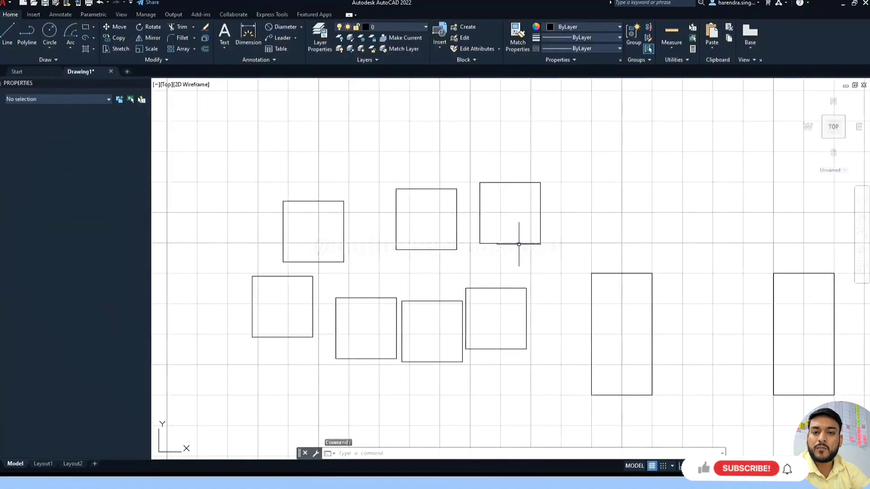
pyautogui.click(518, 244)
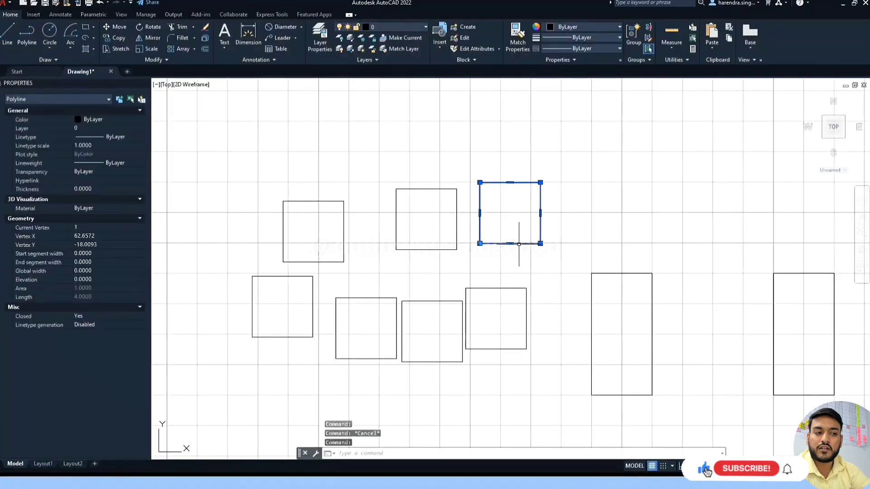
pyautogui.write('ro')
pyautogui.press('Return')
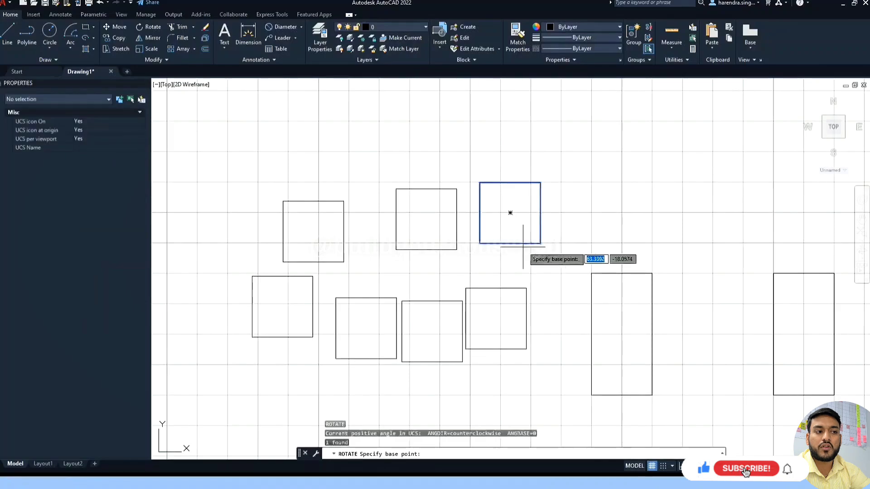
pyautogui.click(480, 243)
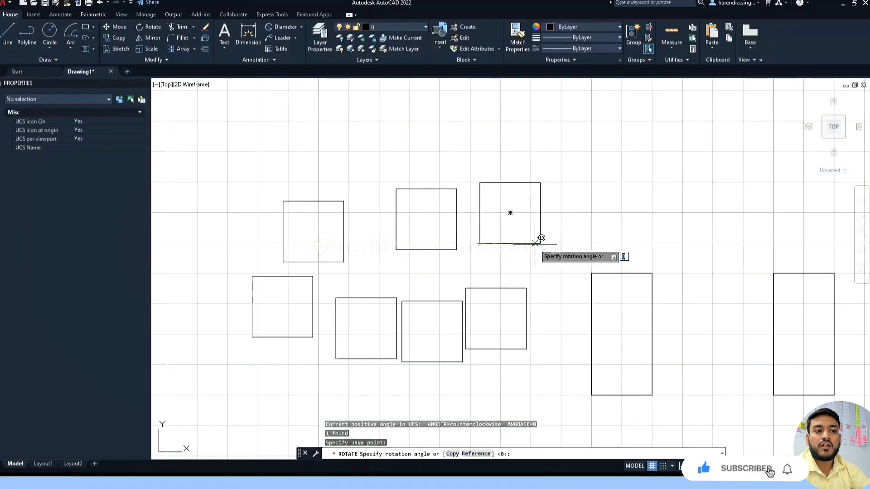
pyautogui.click(558, 243)
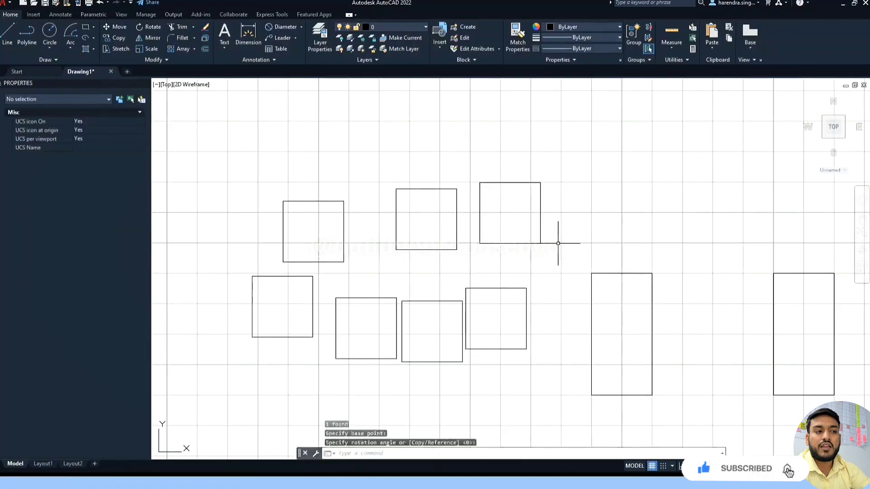
# - Rotate the upper-right square 45 degrees about its lower-left corner
pyautogui.click(528, 244)
pyautogui.press('Return')
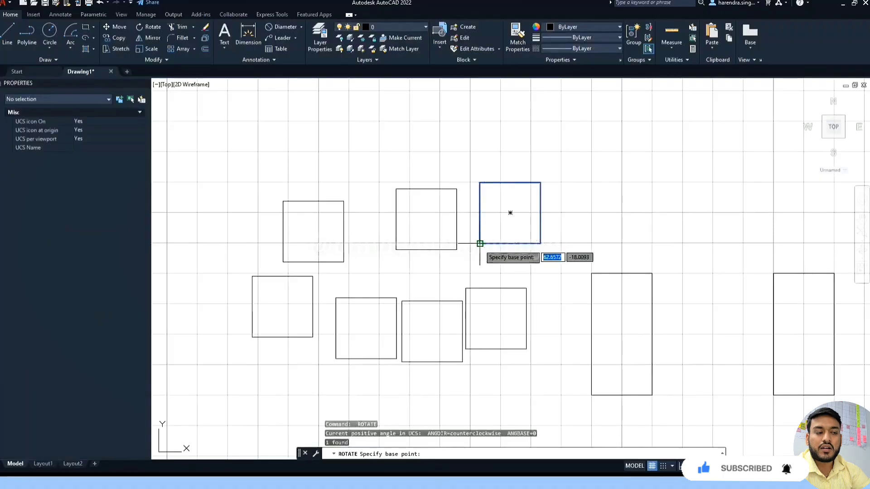
pyautogui.click(480, 243)
pyautogui.scroll(4, 542, 218)
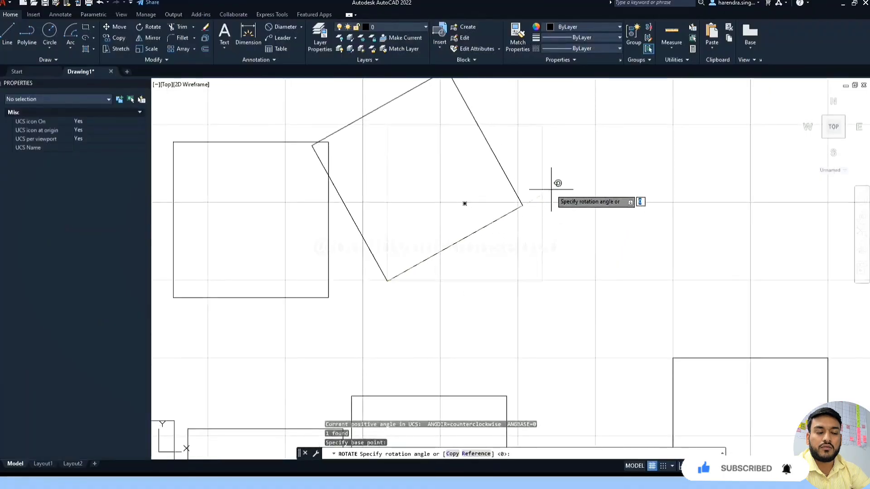
pyautogui.write('45')
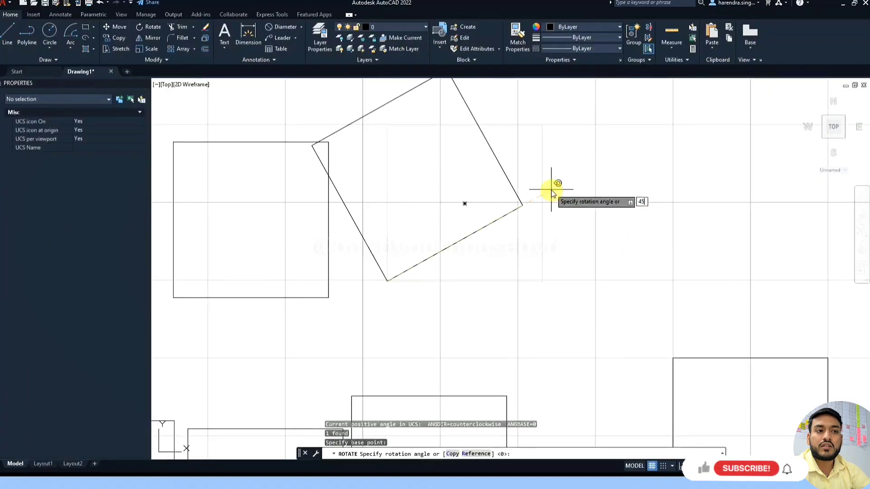
pyautogui.press('Return')
pyautogui.scroll(-4, 461, 249)
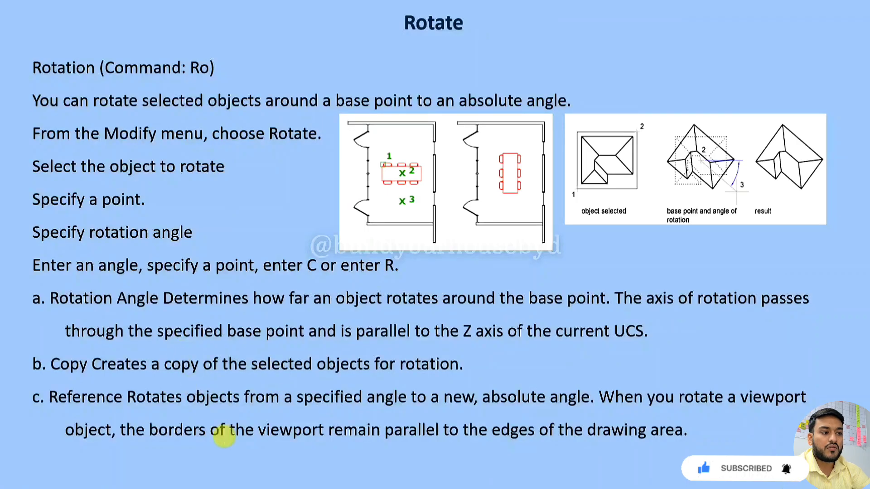
pyautogui.click(264, 338)
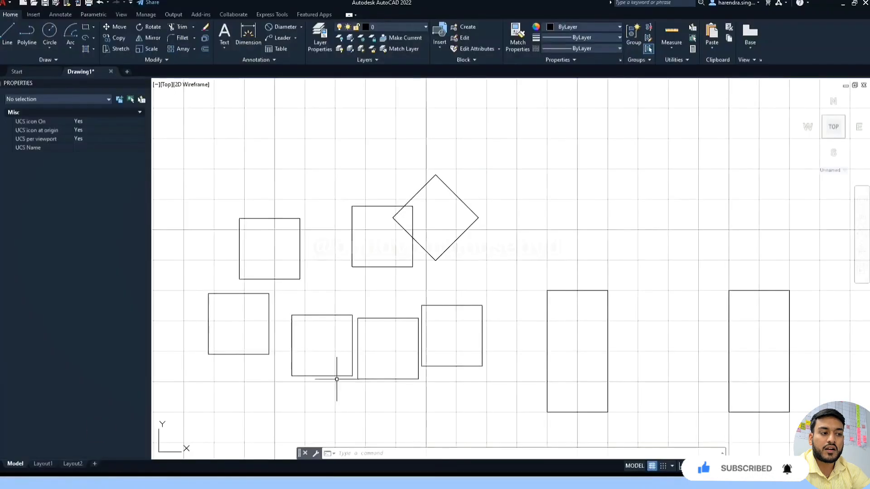
# - Delete both hexagons together with the small shapes and polylines overlapping them and the PDF sheet
pyautogui.scroll(-10, 307, 237)
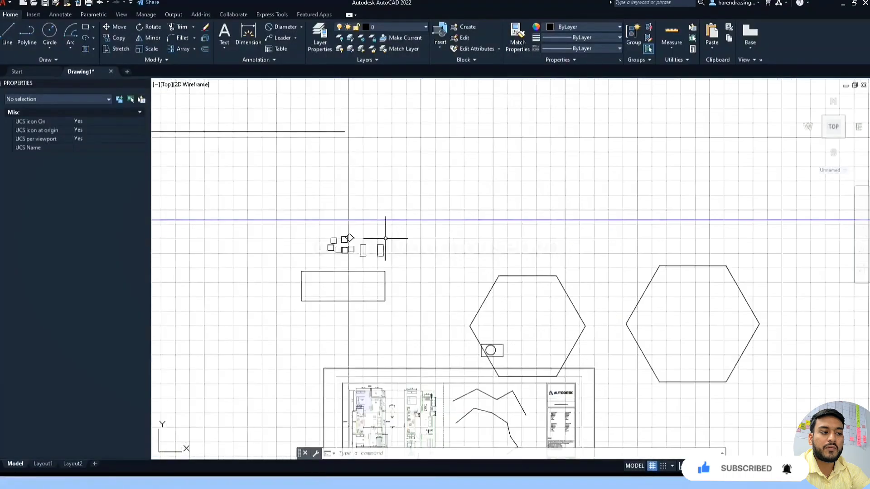
pyautogui.press('Escape')
pyautogui.scroll(8, 438, 277)
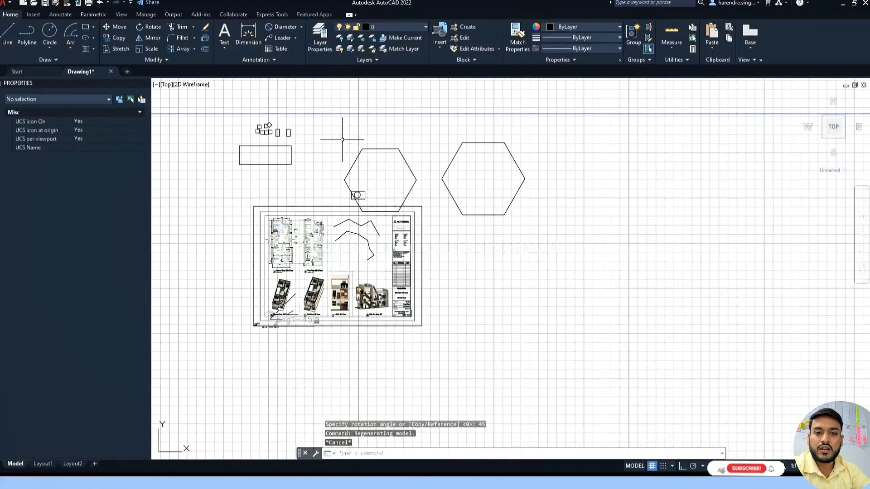
pyautogui.click(325, 137)
pyautogui.click(580, 271)
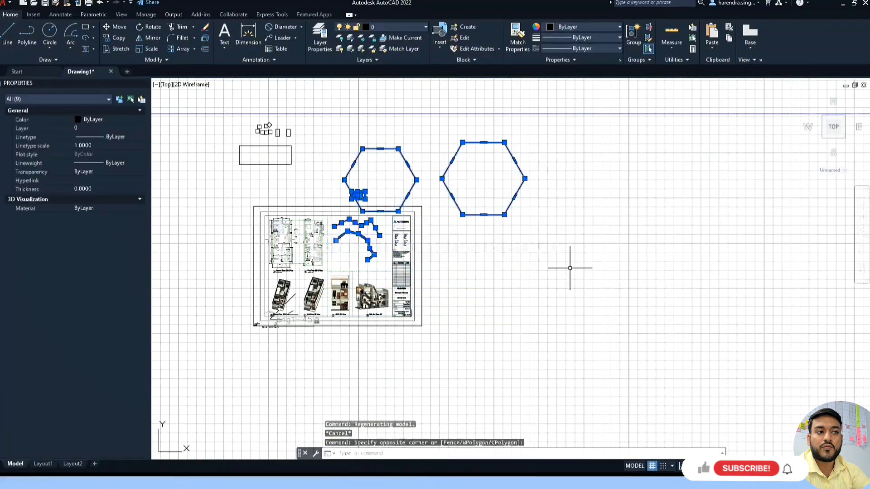
pyautogui.press('Delete')
# - Scale the PDF underlay from its lower-left corner to about twice its size
pyautogui.click(405, 314)
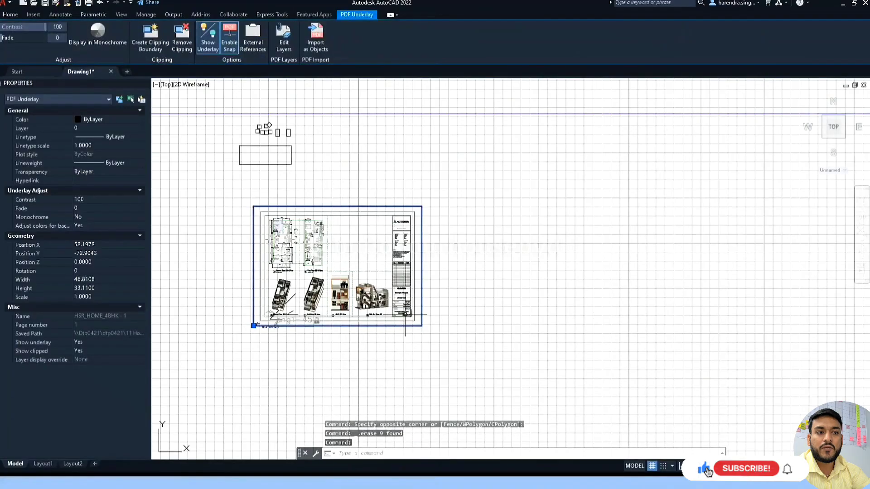
pyautogui.write('sc')
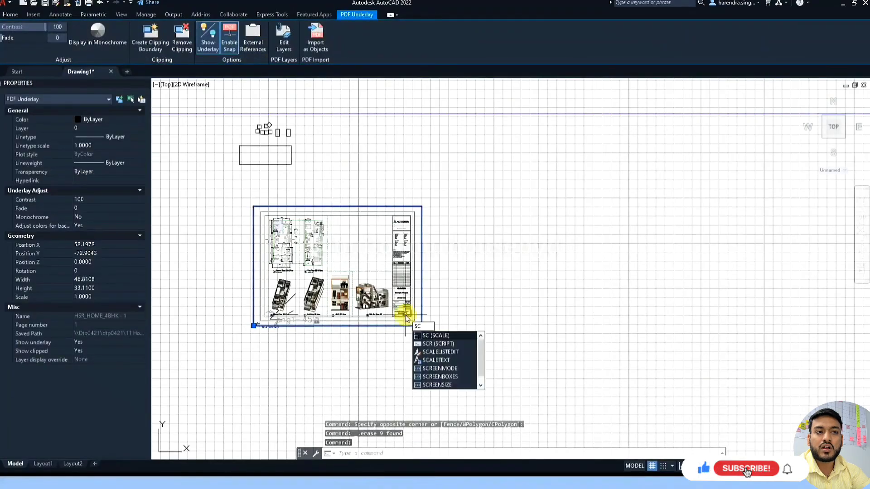
pyautogui.press('Return')
pyautogui.click(252, 325)
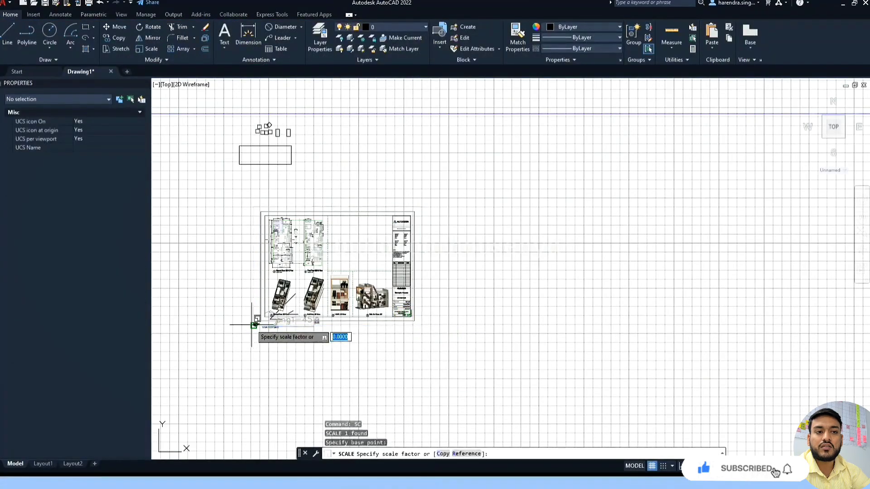
pyautogui.click(418, 321)
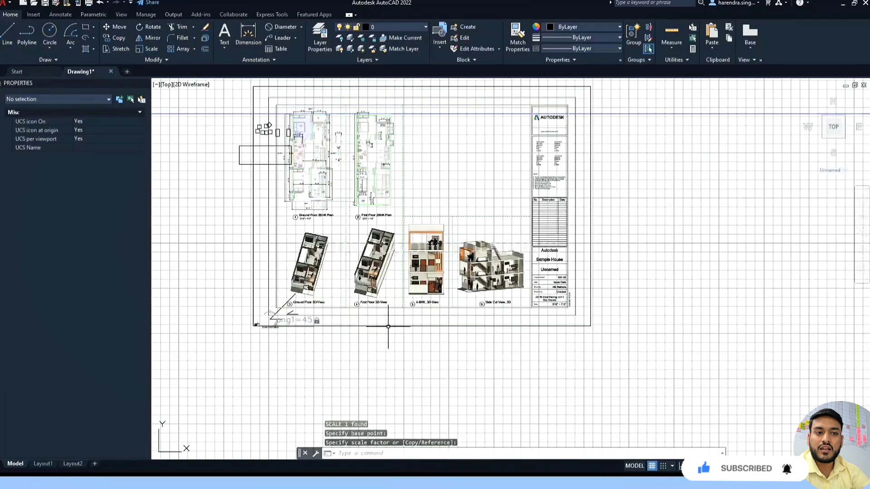
# - Cancel the repeated Scale command and undo the enlargement of the PDF underlay
pyautogui.press('Return')
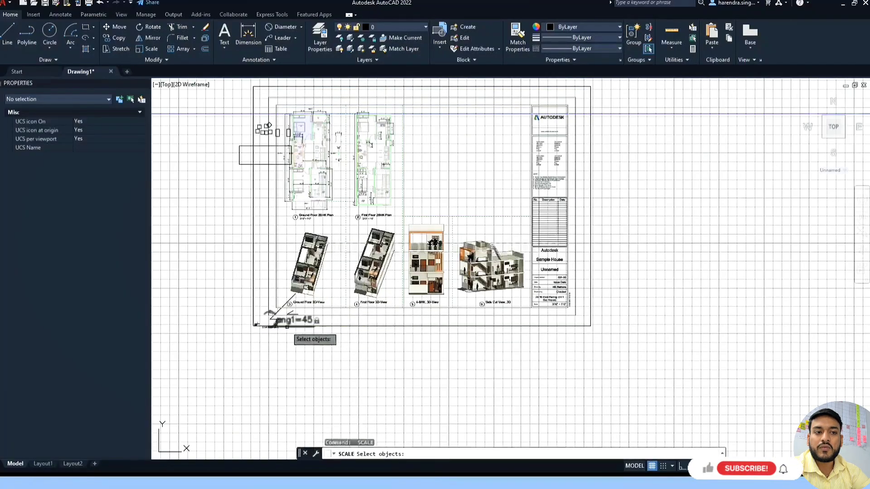
pyautogui.press('Escape')
pyautogui.press('Escape')
pyautogui.click(254, 323)
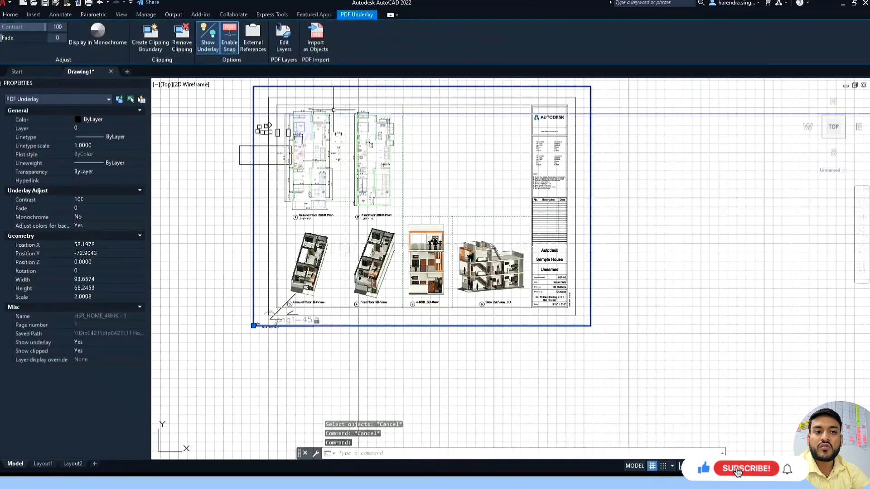
pyautogui.hotkey('ctrl', 'z')
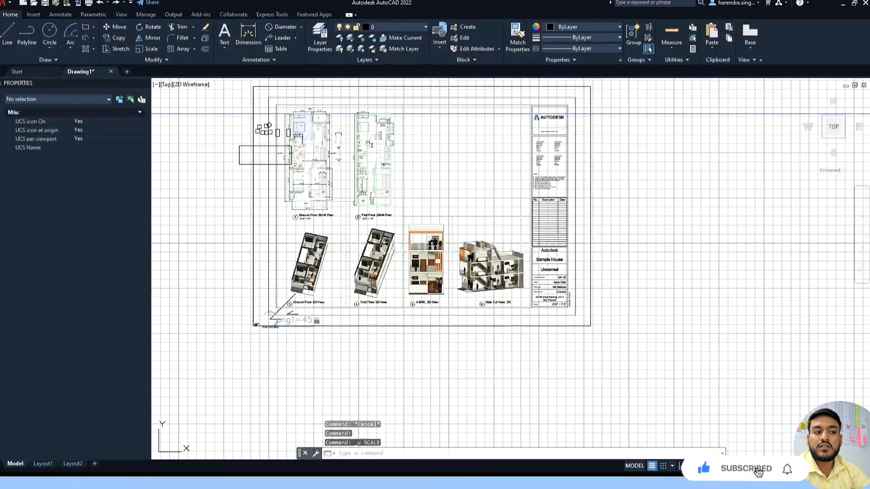
pyautogui.hotkey('ctrl', 'z')
pyautogui.press('Escape')
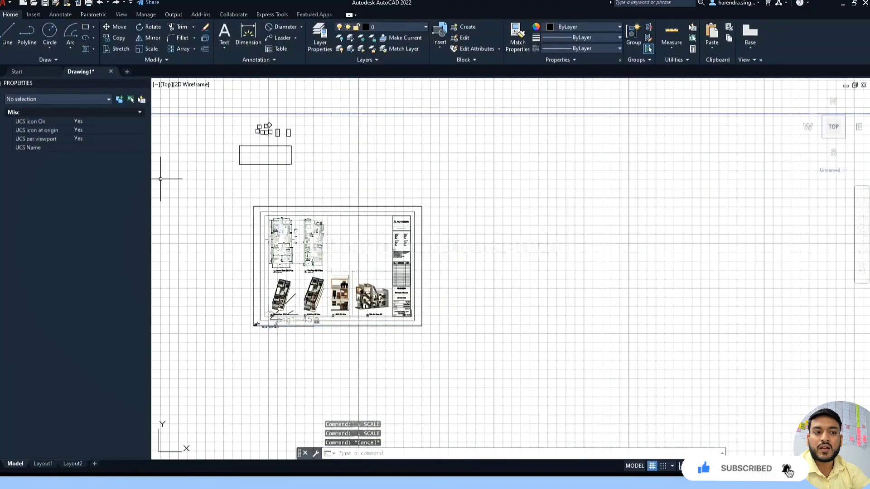
pyautogui.scroll(7, 317, 240)
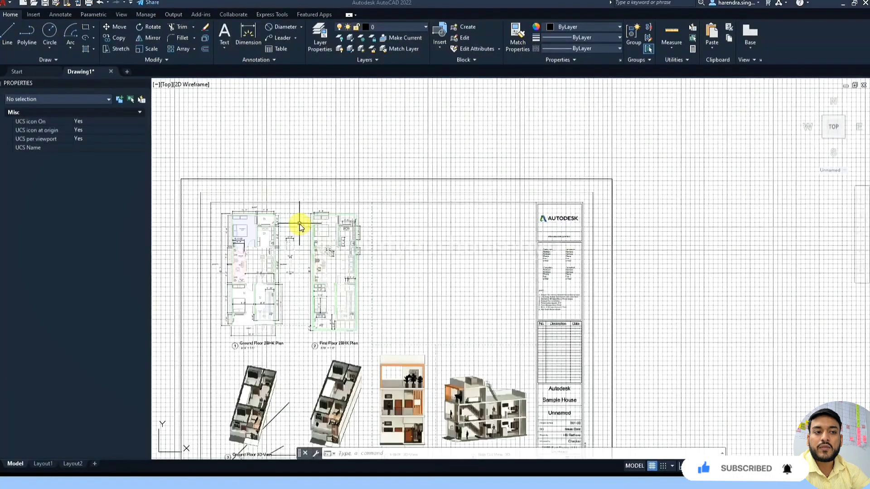
pyautogui.scroll(-2, 457, 241)
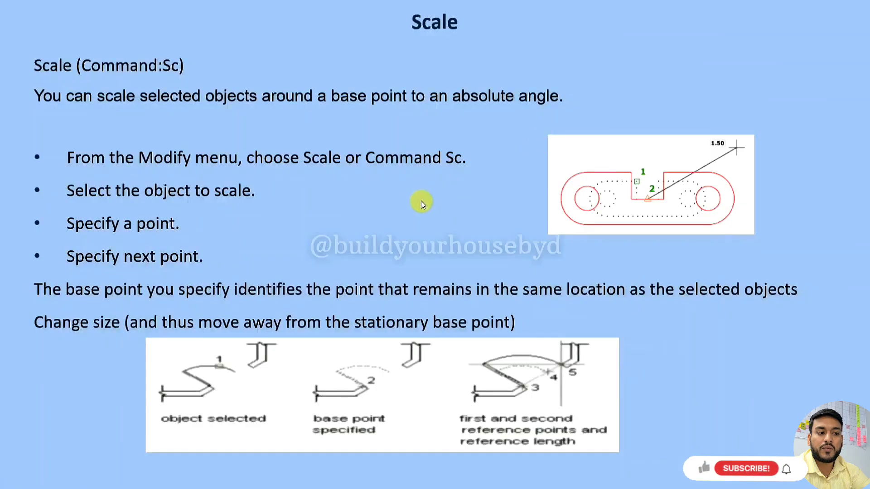
pyautogui.click(421, 202)
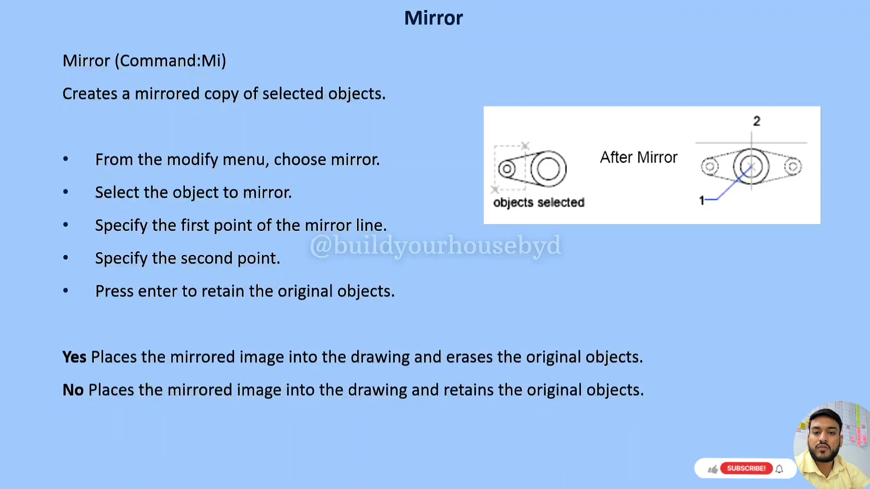
# - Switch from the slides back to the AutoCAD drawing and zoom in on the two 1 by 2 rectangles
pyautogui.hotkey('alt', 'Tab')
pyautogui.scroll(-2, 415, 276)
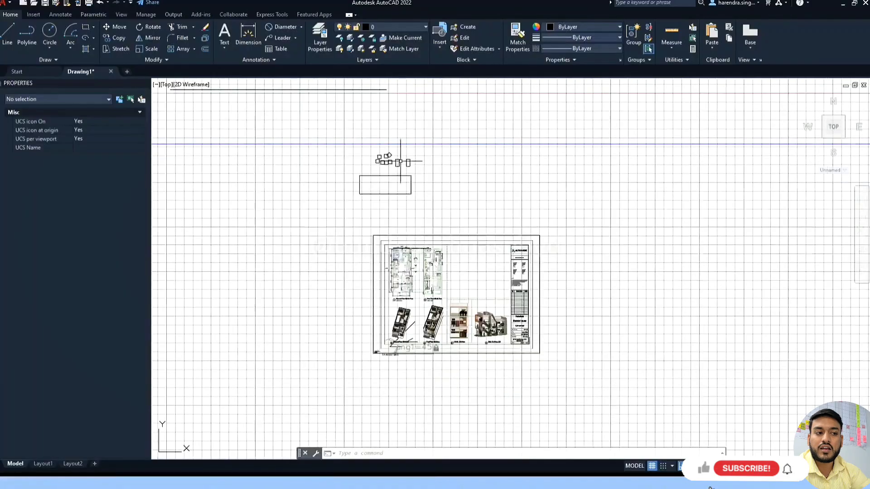
pyautogui.scroll(10, 411, 163)
pyautogui.press('Escape')
pyautogui.press('Escape')
pyautogui.click(366, 219)
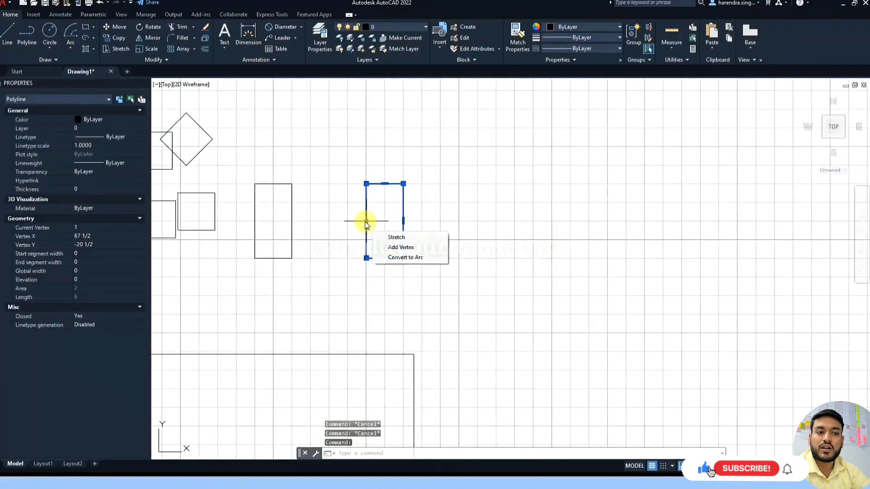
pyautogui.press('Escape')
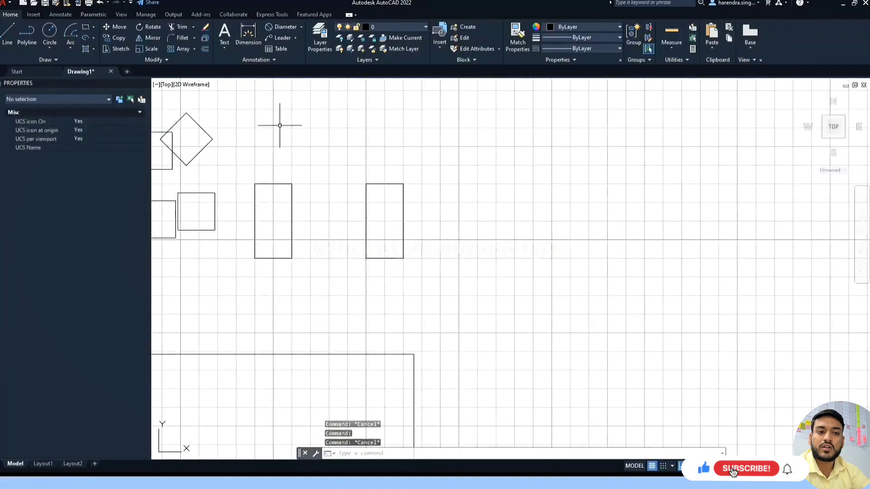
# - Mirror the right-hand 1 by 2 rectangle across a vertical line just to its right, erasing the source object
pyautogui.click(149, 38)
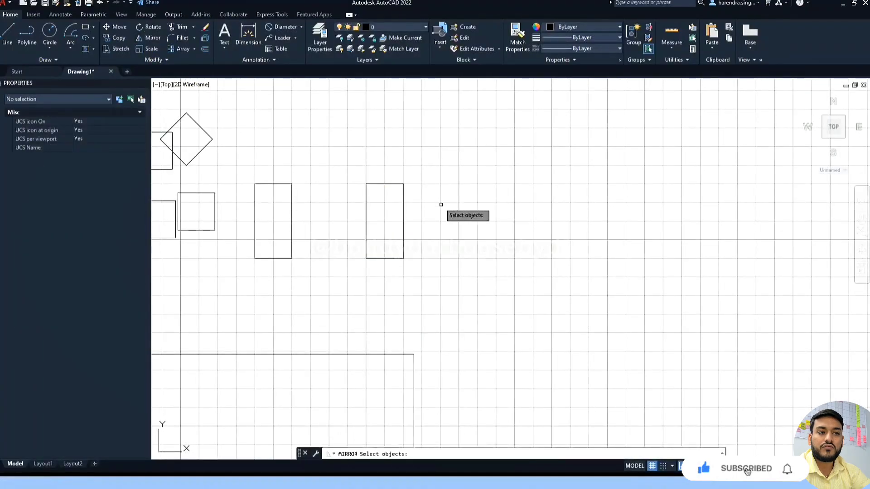
pyautogui.click(404, 194)
pyautogui.press('Return')
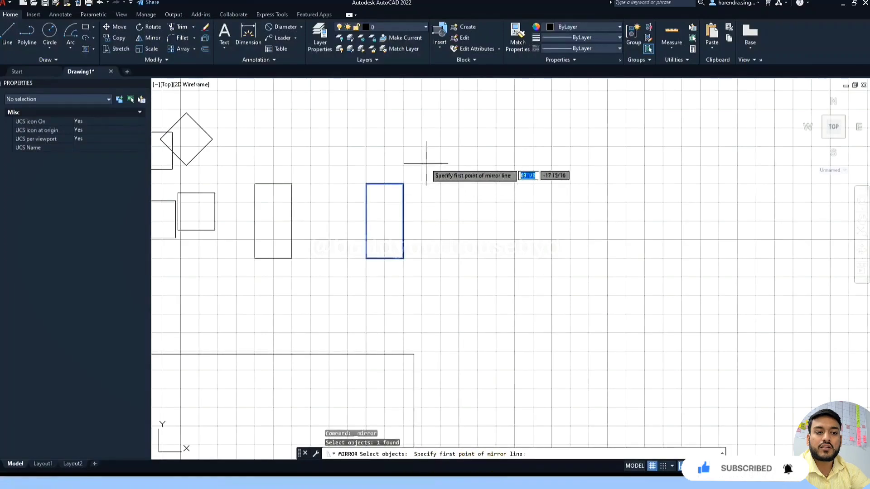
pyautogui.click(426, 181)
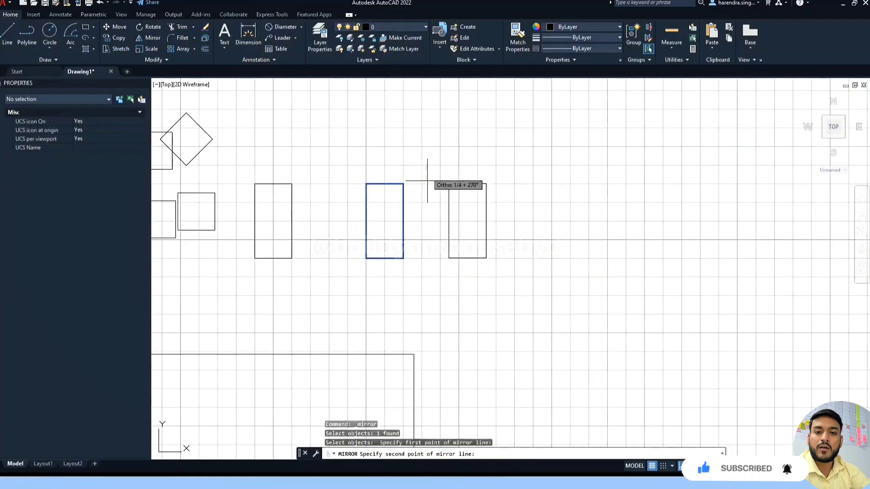
pyautogui.click(425, 278)
pyautogui.click(448, 300)
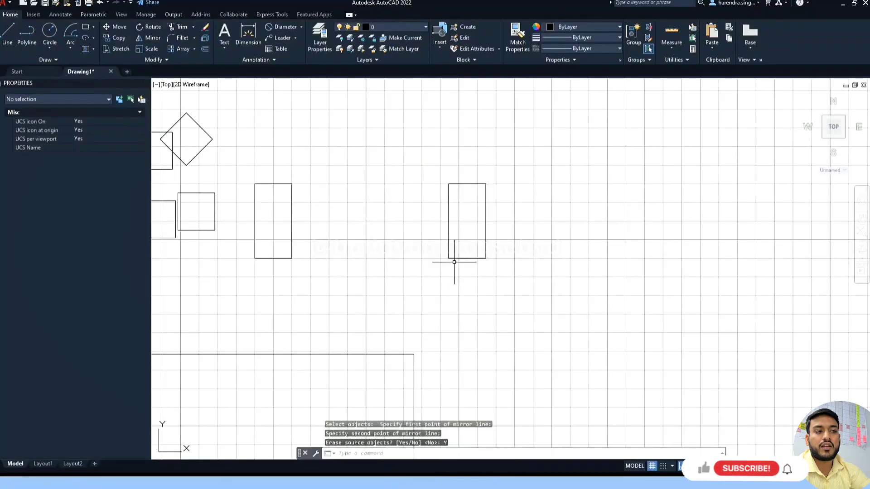
pyautogui.press('Escape')
pyautogui.press('Escape')
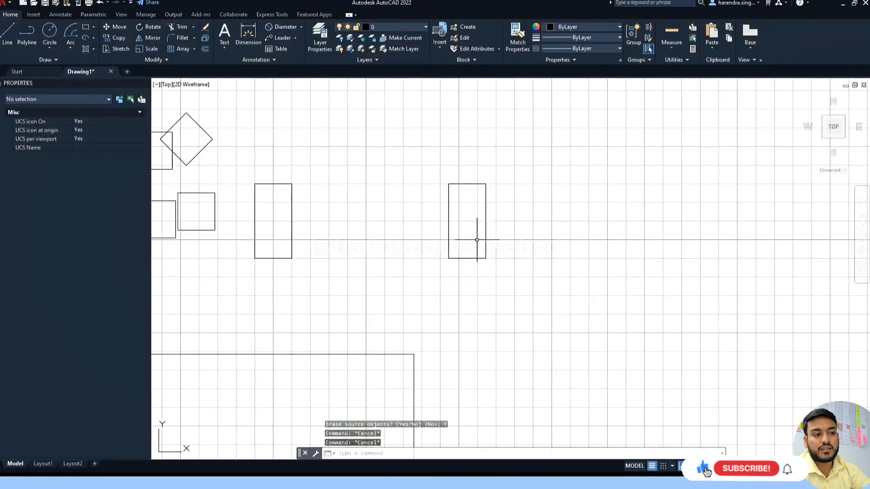
# - Draw a single diagonal line sloping down to the right at about 47°, to the right of the mirrored rectangle
pyautogui.write('l')
pyautogui.press('Return')
pyautogui.click(478, 117)
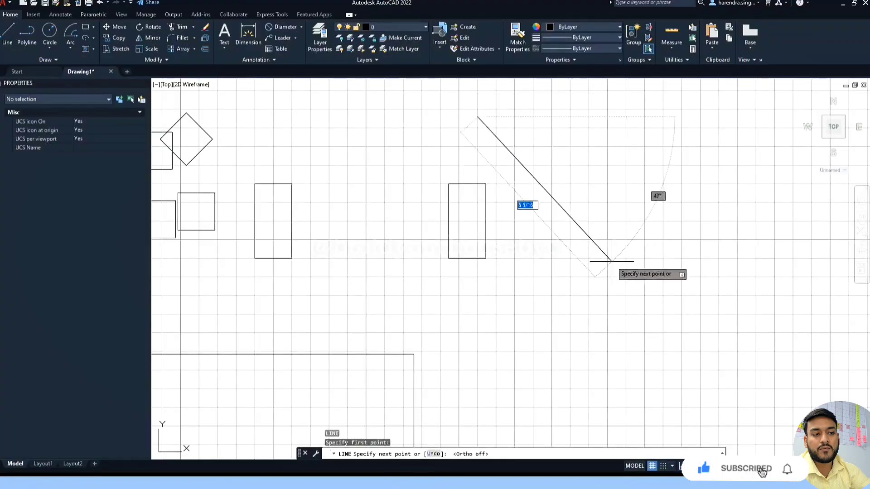
pyautogui.click(611, 262)
pyautogui.press('Escape')
pyautogui.press('Escape')
# - Mirror the rectangle beside the diagonal line across two points on that line, keeping the source object
pyautogui.click(487, 242)
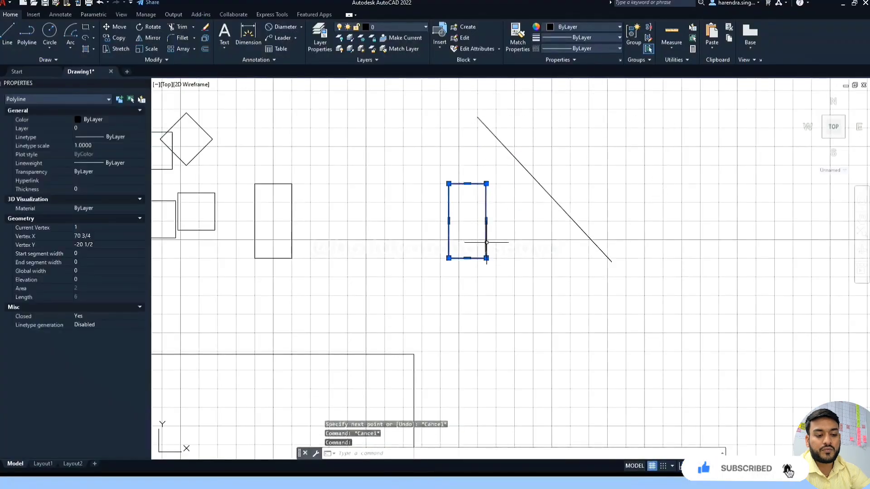
pyautogui.write('MI')
pyautogui.press('Return')
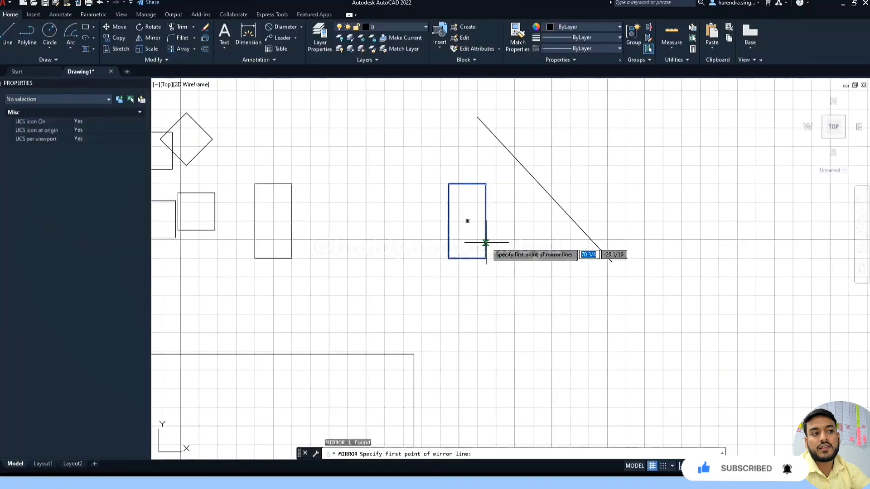
pyautogui.click(509, 150)
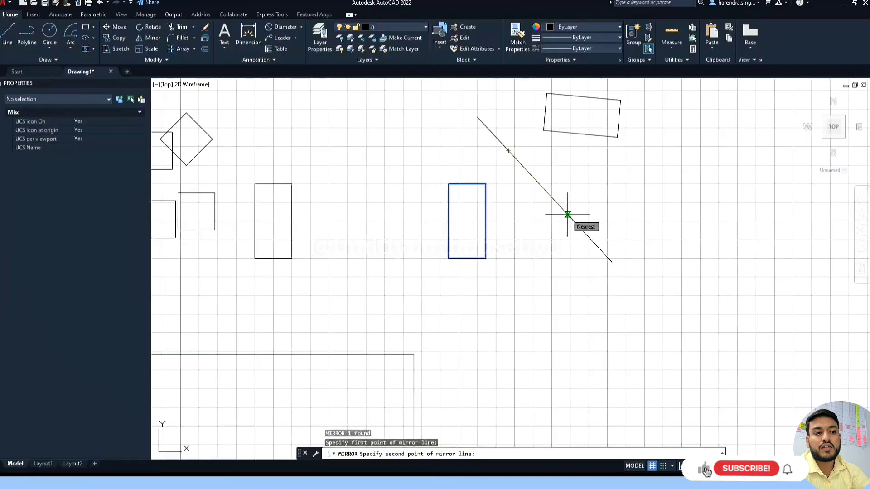
pyautogui.click(568, 214)
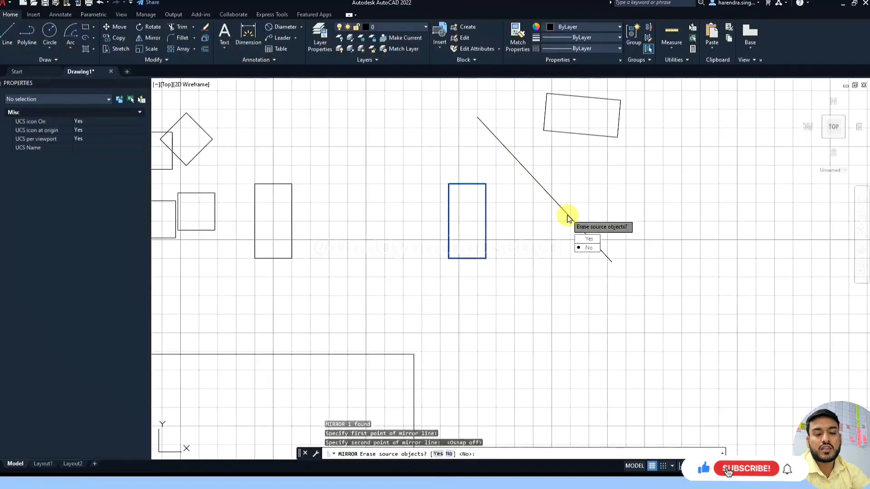
pyautogui.click(588, 248)
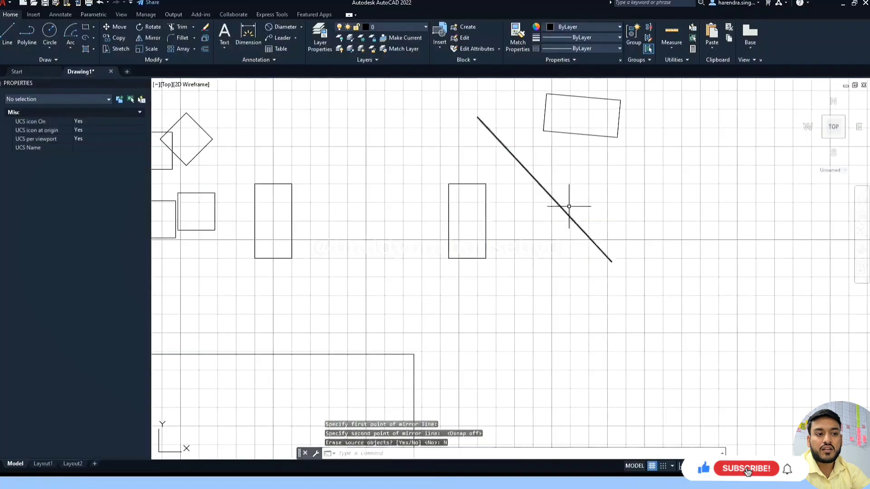
# - Select the tilted mirrored rectangle to examine it, clear the selection, and advance the slides past the Mirror page
pyautogui.click(560, 129)
pyautogui.press('Escape')
pyautogui.press('Escape')
pyautogui.click(559, 131)
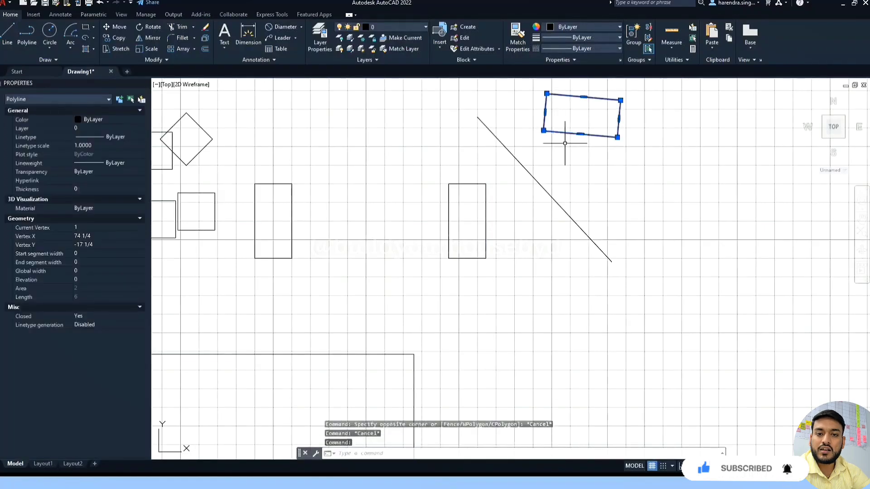
pyautogui.scroll(-2, 496, 233)
pyautogui.press('Escape')
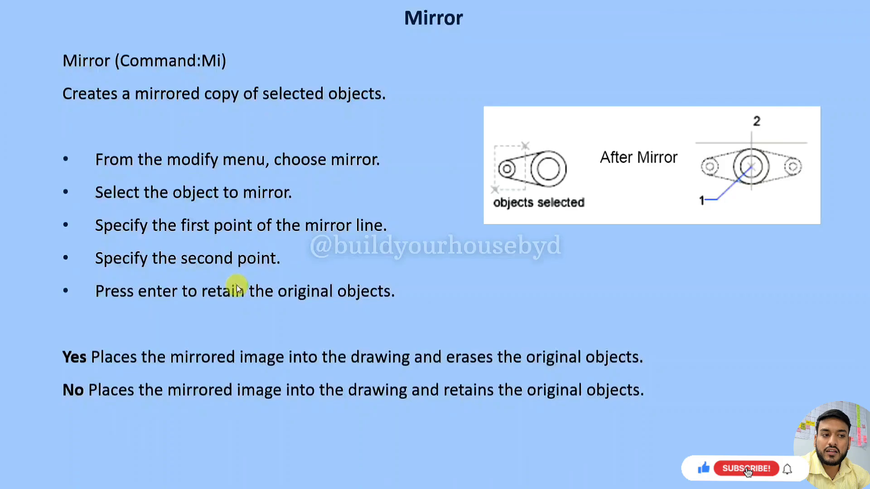
pyautogui.press('Right')
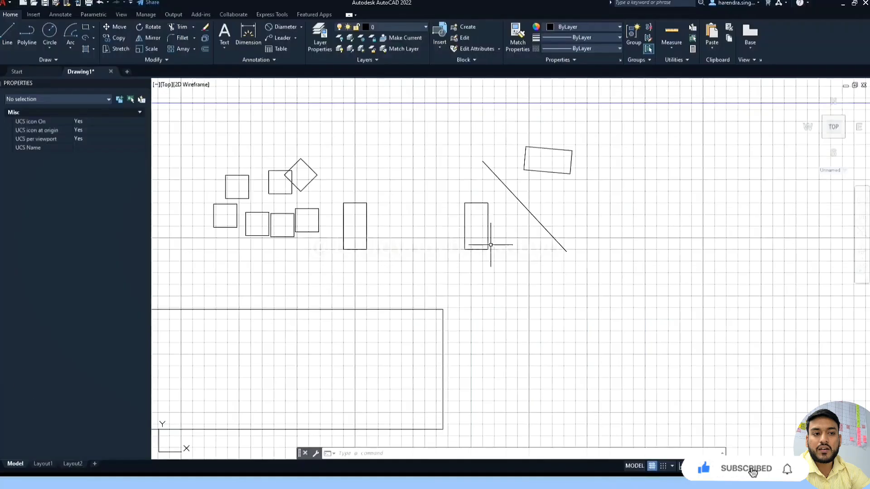
# - Delete the angled lines, the 45-degree angle constraint, the STATUS BAR text and the small objects over the PDF sheet's lower-left corner
pyautogui.scroll(-5, 517, 213)
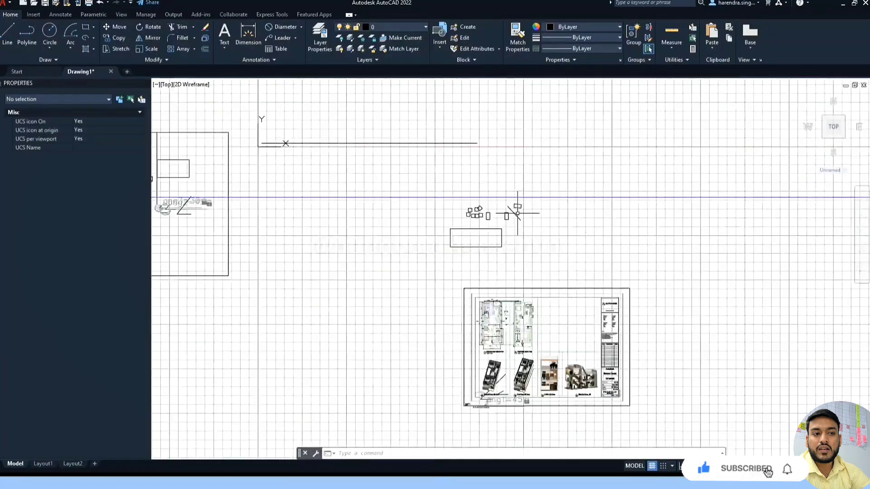
pyautogui.scroll(6, 512, 394)
pyautogui.press('Escape')
pyautogui.press('Escape')
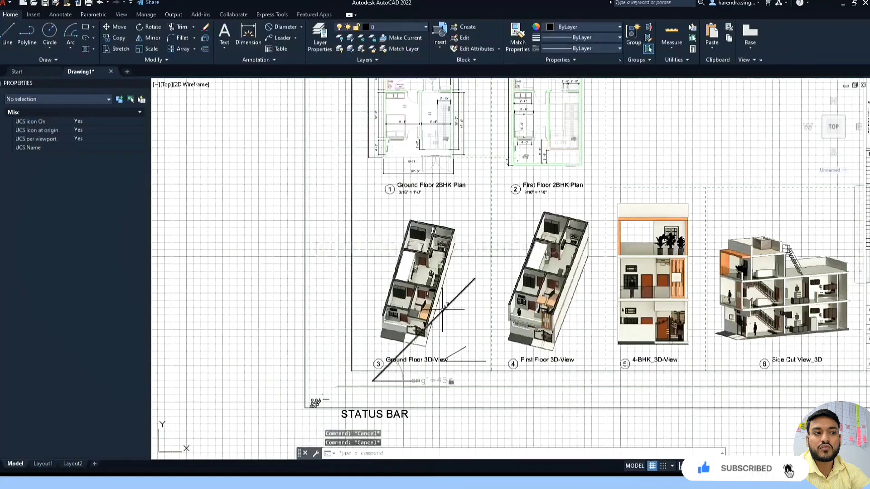
pyautogui.click(443, 310)
pyautogui.scroll(-3, 443, 310)
pyautogui.click(278, 262)
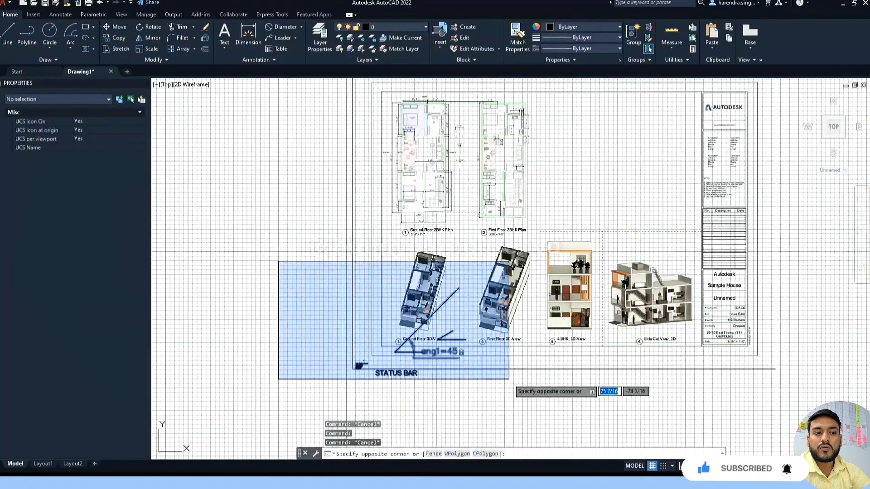
pyautogui.click(509, 378)
pyautogui.press('Delete')
# - Draw a rectangular revision cloud around the 5'-1 1/2" and 4'-9" dimensions below the Master Bedroom's bed on the ground floor plan
pyautogui.scroll(6, 431, 138)
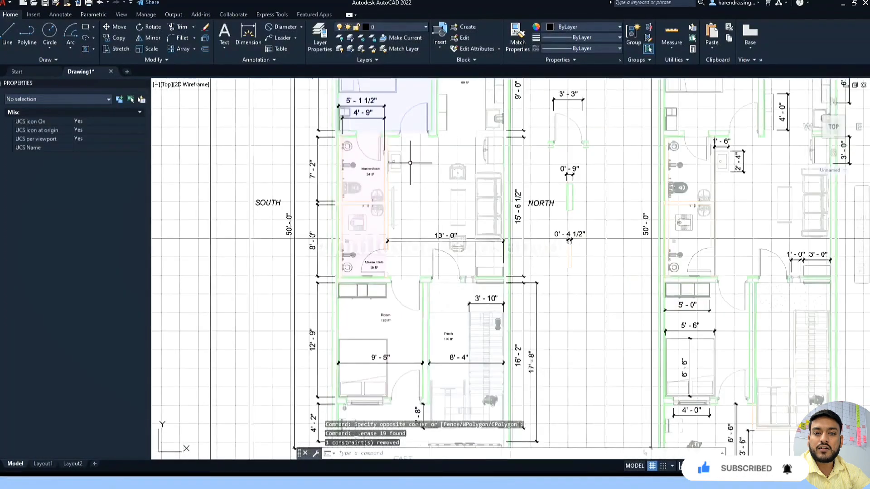
pyautogui.scroll(-2, 325, 233)
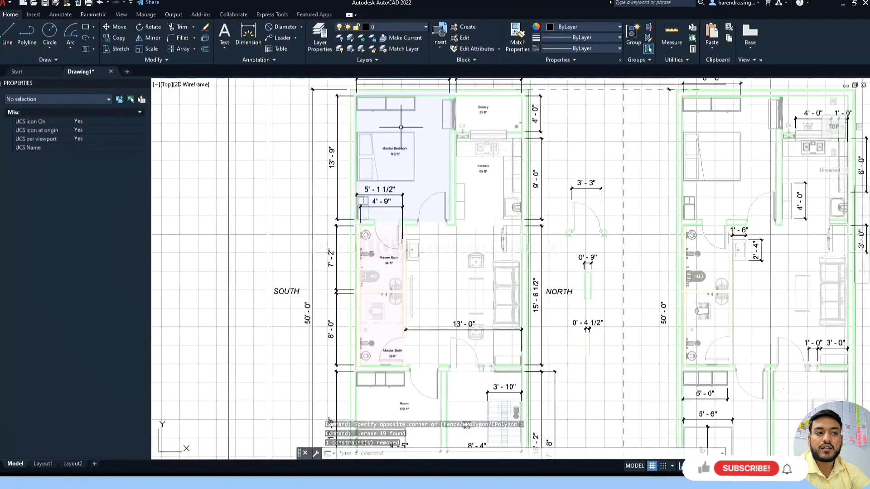
pyautogui.scroll(3, 402, 128)
pyautogui.scroll(-1, 402, 129)
pyautogui.scroll(2, 371, 248)
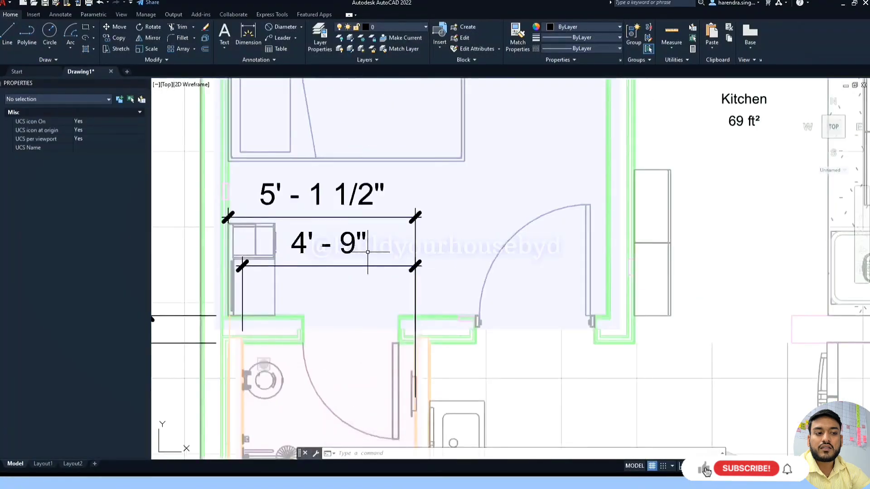
pyautogui.scroll(-2, 381, 255)
pyautogui.write('REV')
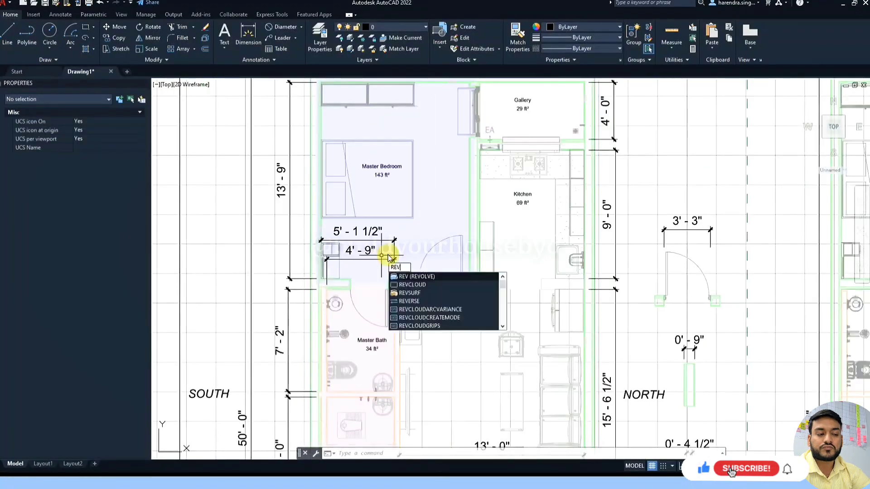
pyautogui.click(410, 285)
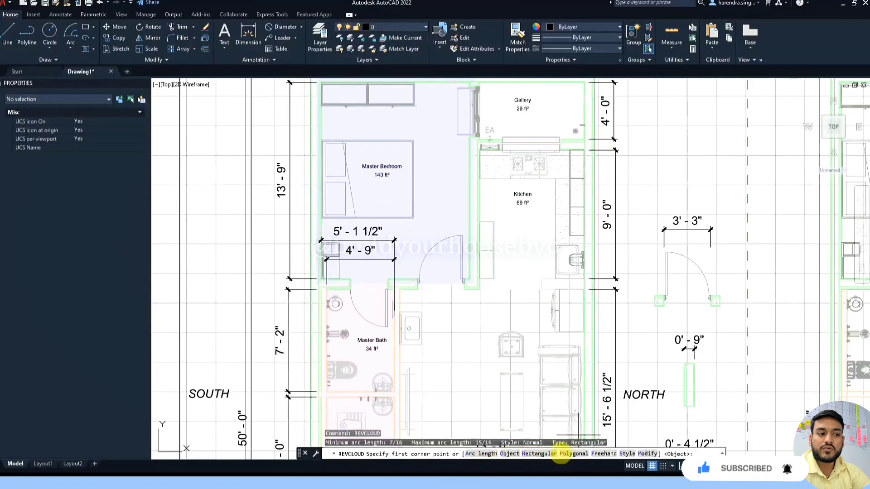
pyautogui.click(296, 216)
pyautogui.click(428, 290)
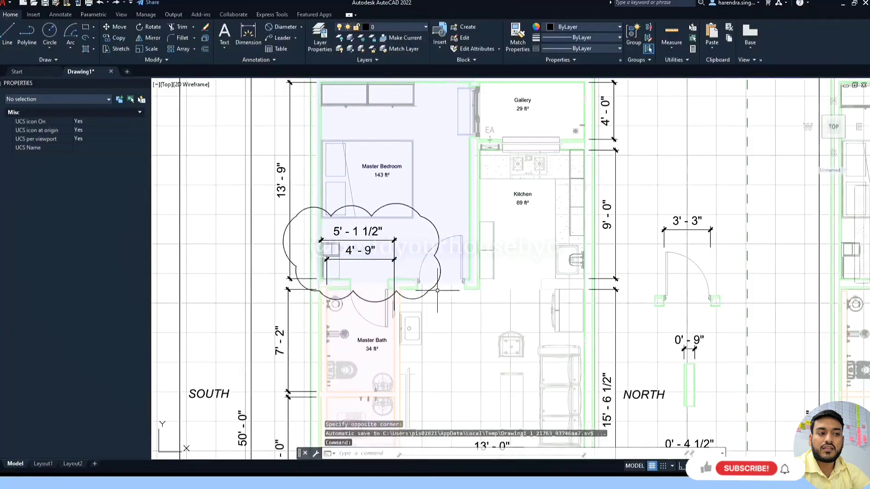
pyautogui.click(442, 314)
pyautogui.press('Escape')
pyautogui.press('Escape')
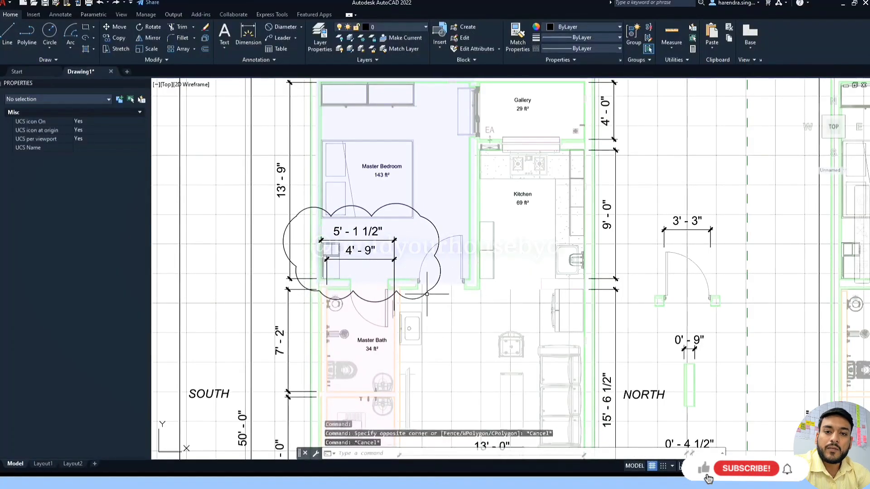
pyautogui.click(427, 295)
pyautogui.press('Escape')
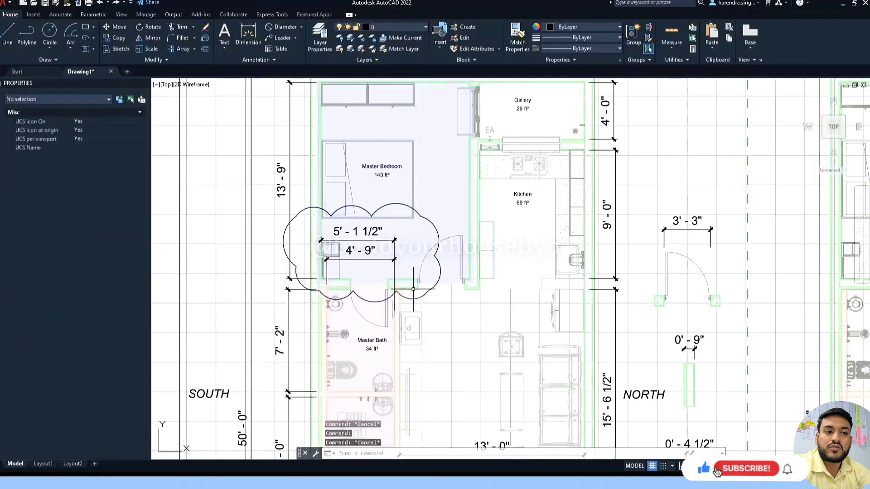
pyautogui.press('space')
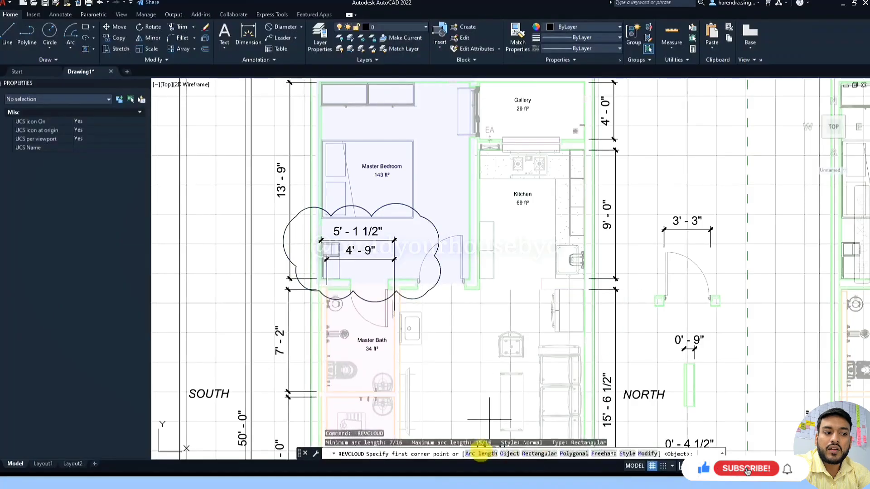
pyautogui.click(481, 453)
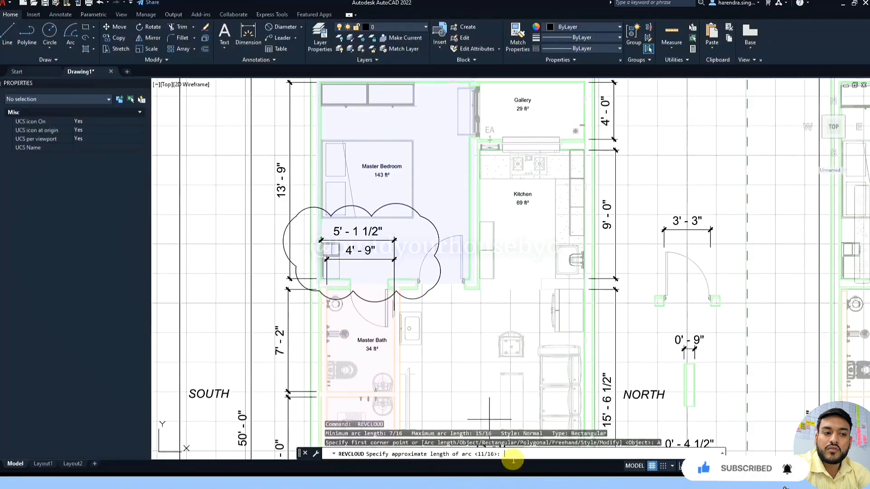
pyautogui.press('Escape')
# - Set the drawing units to the Decimal length type and the insertion scale to Millimeters
pyautogui.write('U')
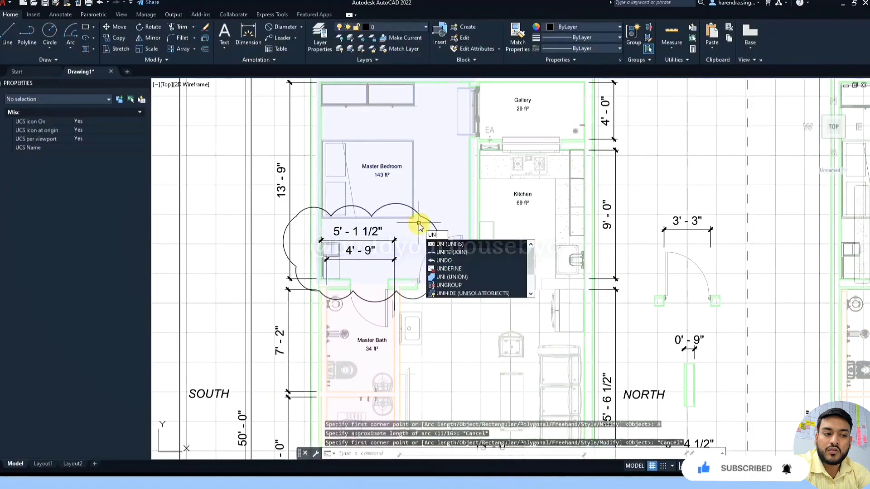
pyautogui.write('N')
pyautogui.press('Return')
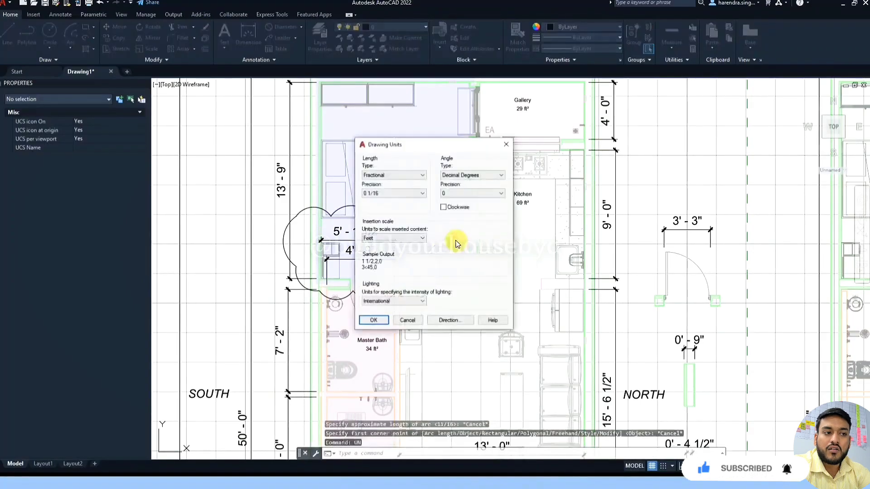
pyautogui.click(421, 175)
pyautogui.click(385, 187)
pyautogui.click(409, 238)
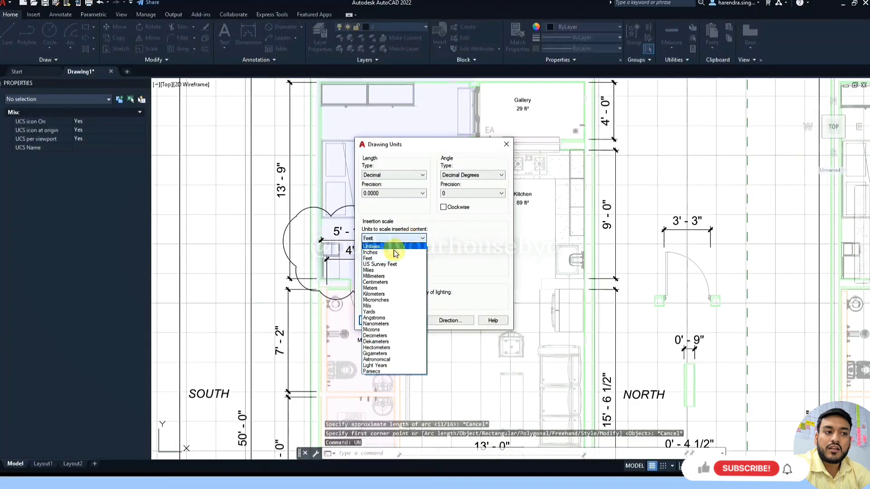
pyautogui.click(383, 276)
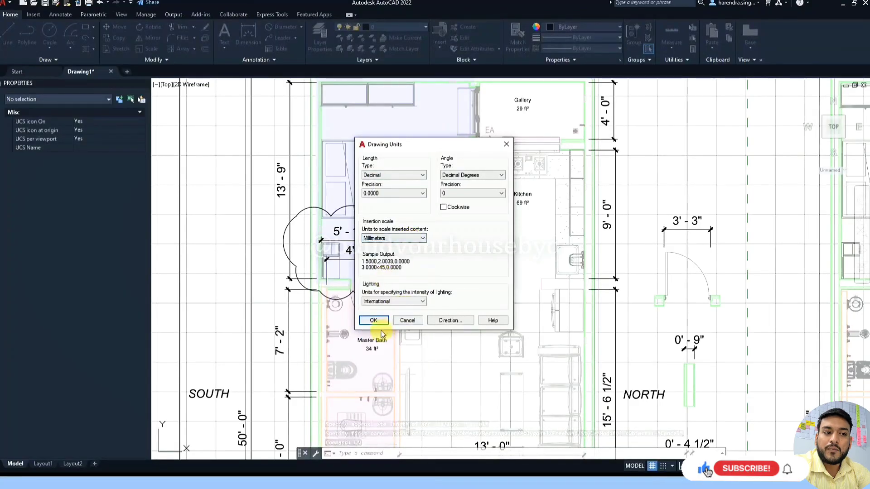
pyautogui.click(374, 320)
pyautogui.press('Escape')
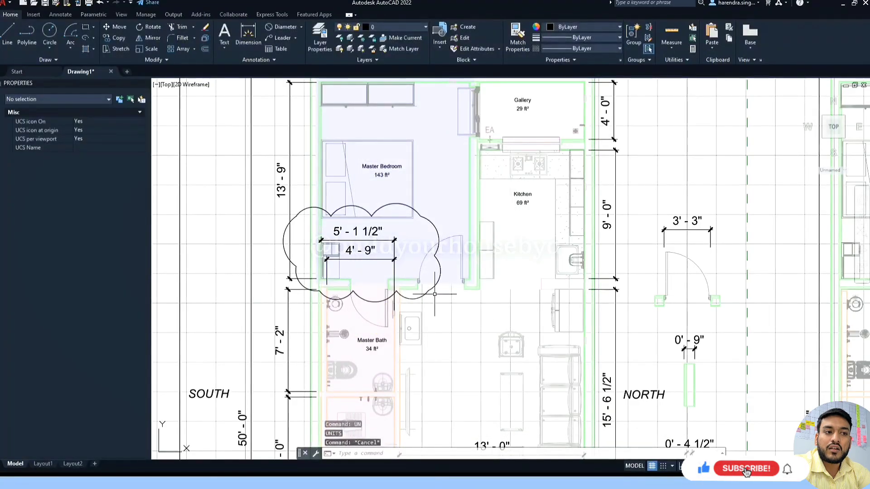
# - Draw a rectangular revision cloud with a 0.25 arc length across the wall between the Master Bedroom and the Kitchen
pyautogui.write('REVCLOUD')
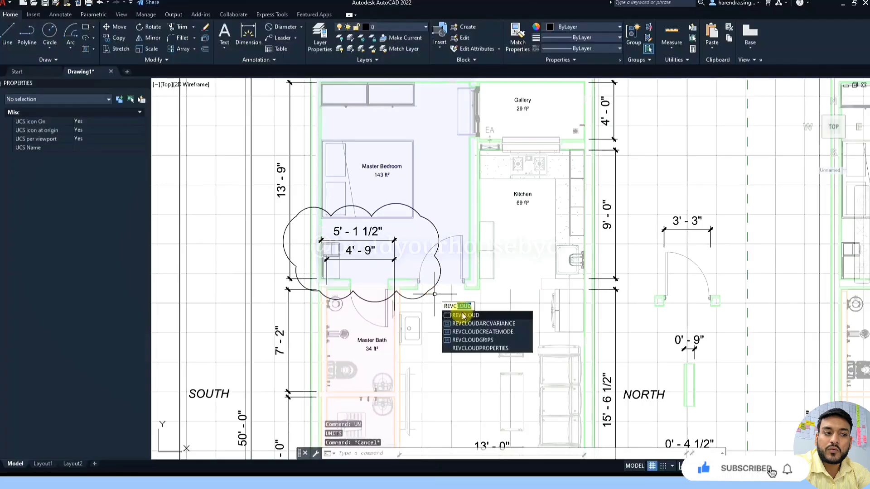
pyautogui.click(464, 316)
pyautogui.write('A')
pyautogui.press('Return')
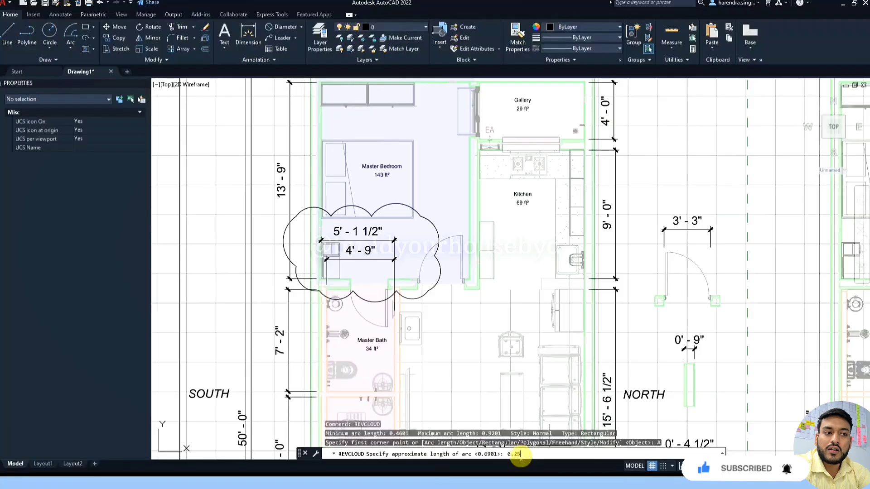
pyautogui.press('Return')
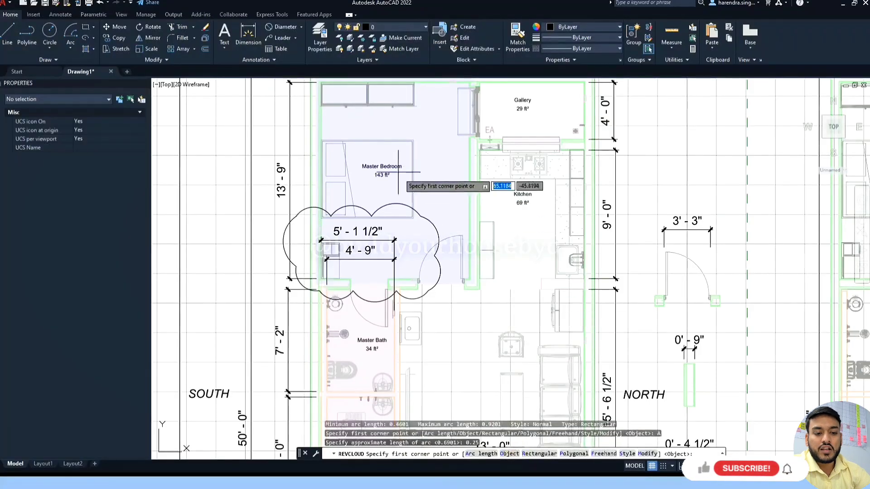
pyautogui.click(418, 161)
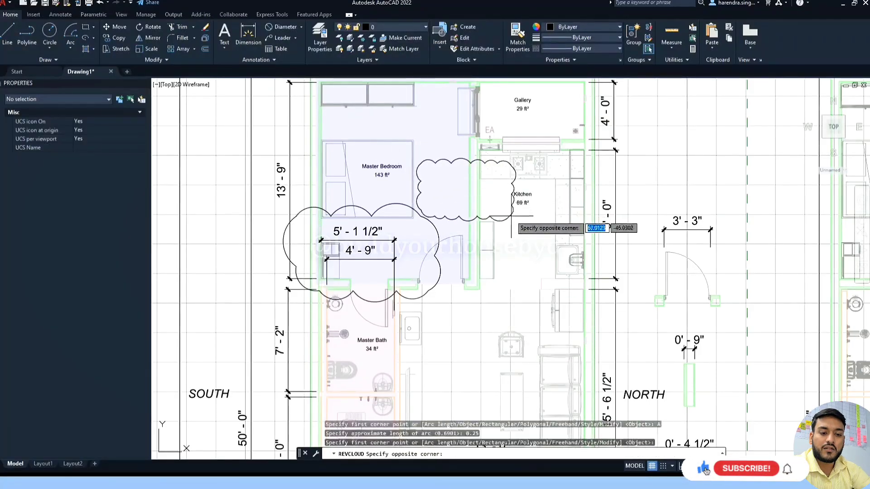
pyautogui.click(538, 247)
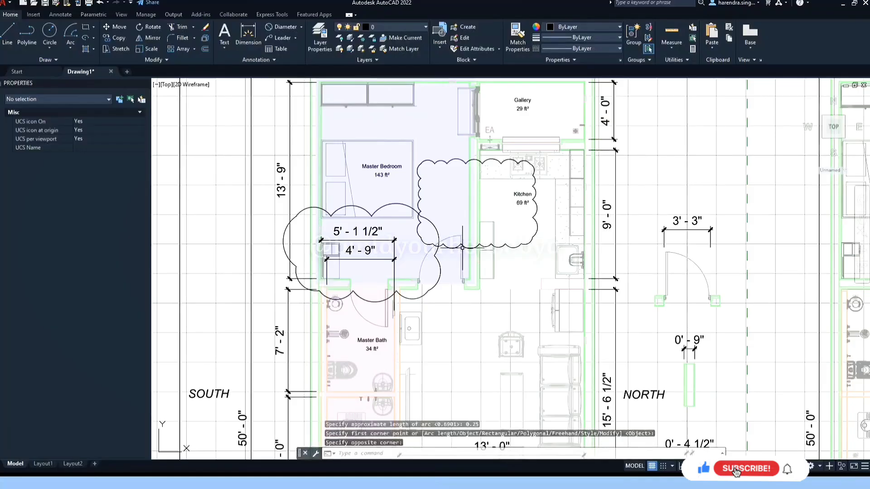
# - Draw a freehand, figure-eight revision cloud across the living room furniture below the Kitchen, select it to examine it, and clear the selection
pyautogui.press('Return')
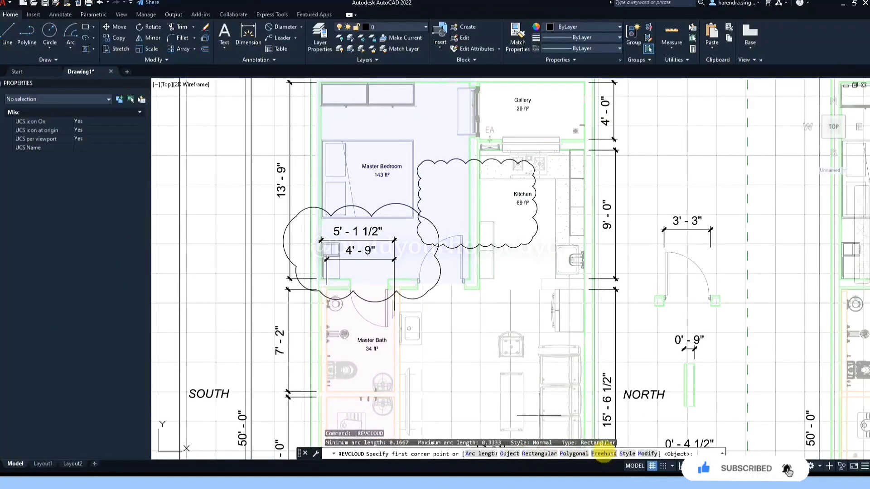
pyautogui.click(598, 454)
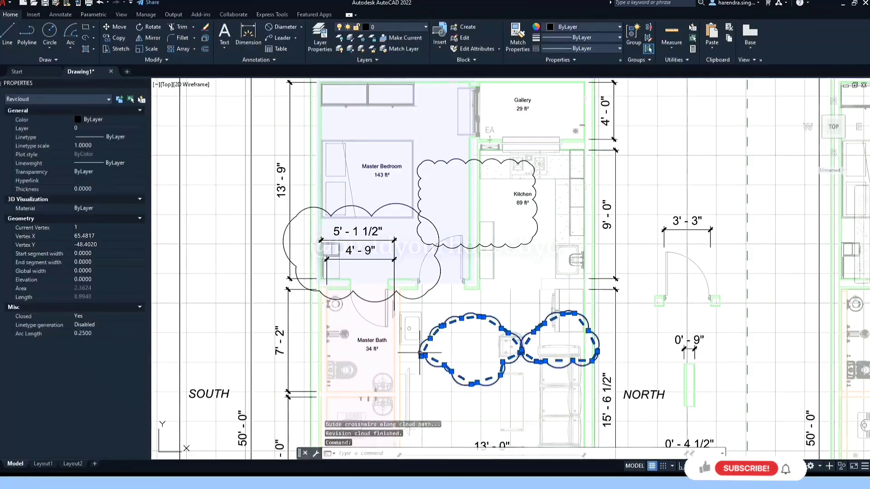
pyautogui.press('Escape')
pyautogui.click(483, 317)
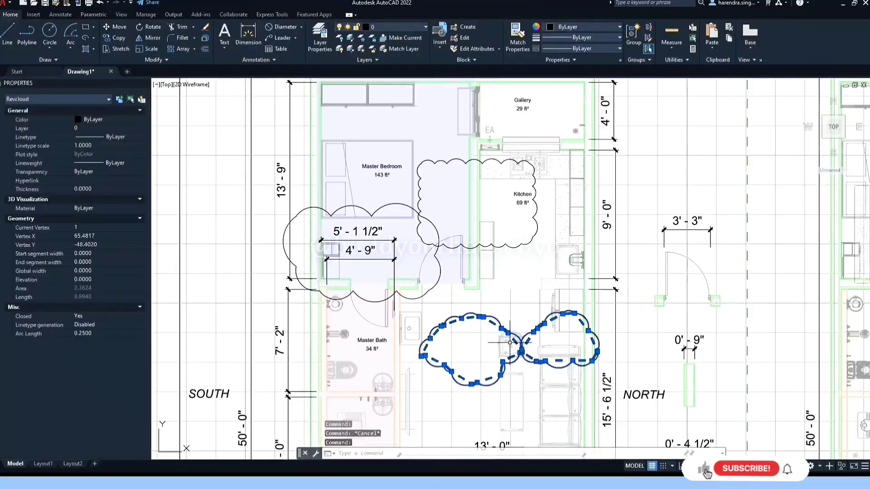
pyautogui.press('Escape')
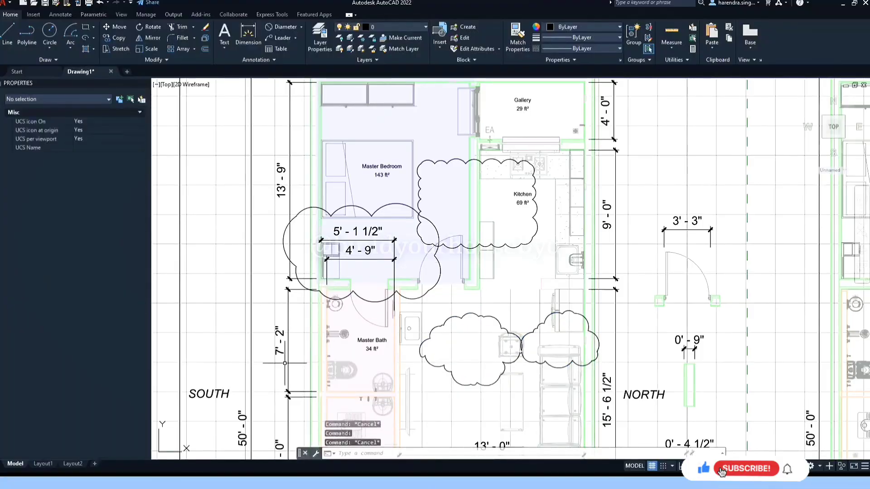